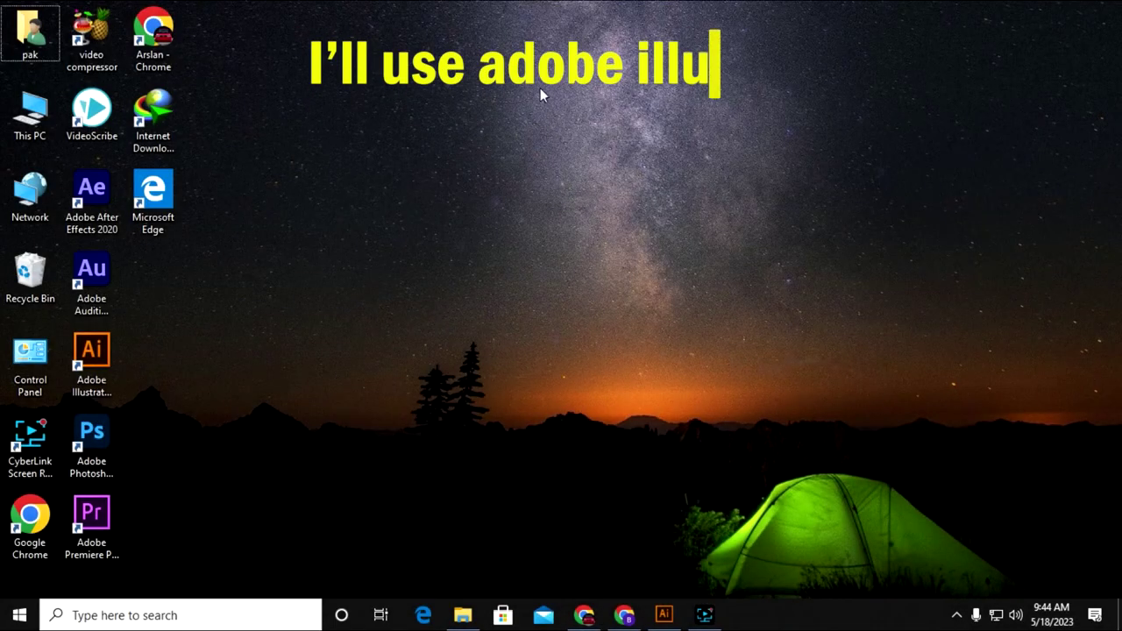
Refresh the Windows desktop twice and launch Adobe Illustrator from the taskbar
right_click(540, 88)
click(570, 155)
right_click(575, 151)
click(602, 226)
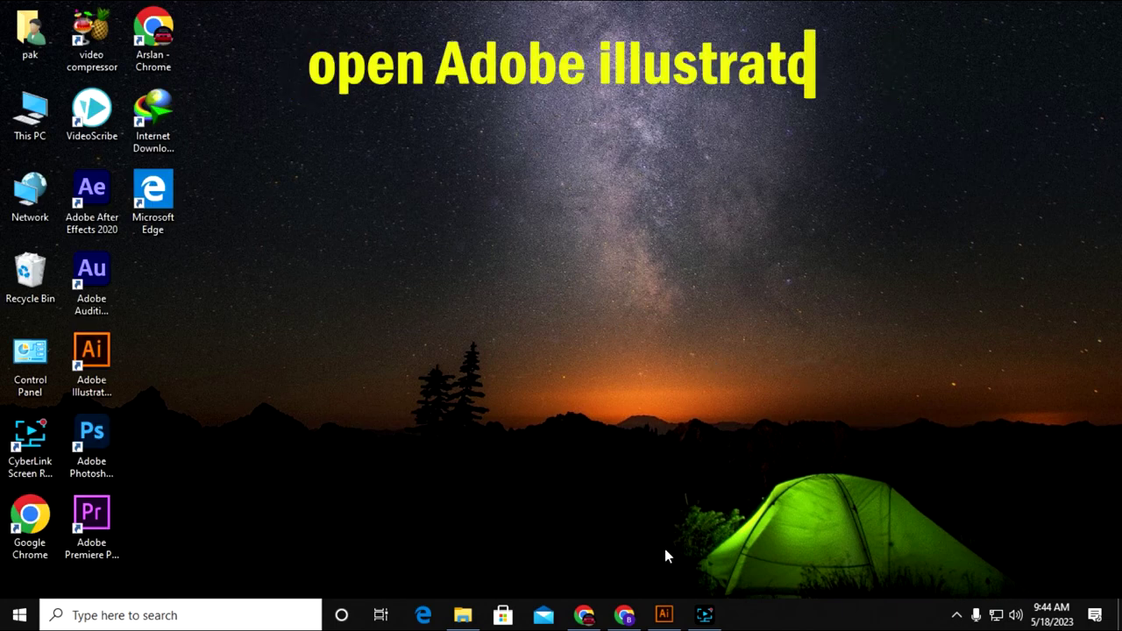
click(664, 603)
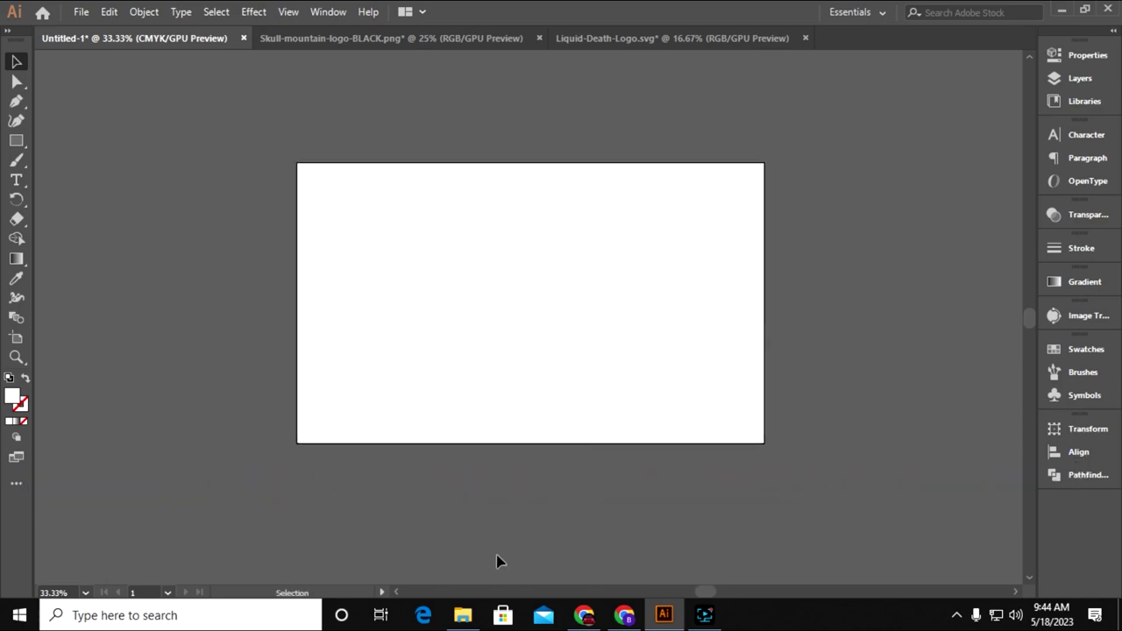
Drag the Porsche photo from Downloads onto the artboard and enlarge it to cover it
click(463, 616)
drag(275, 191, 668, 622)
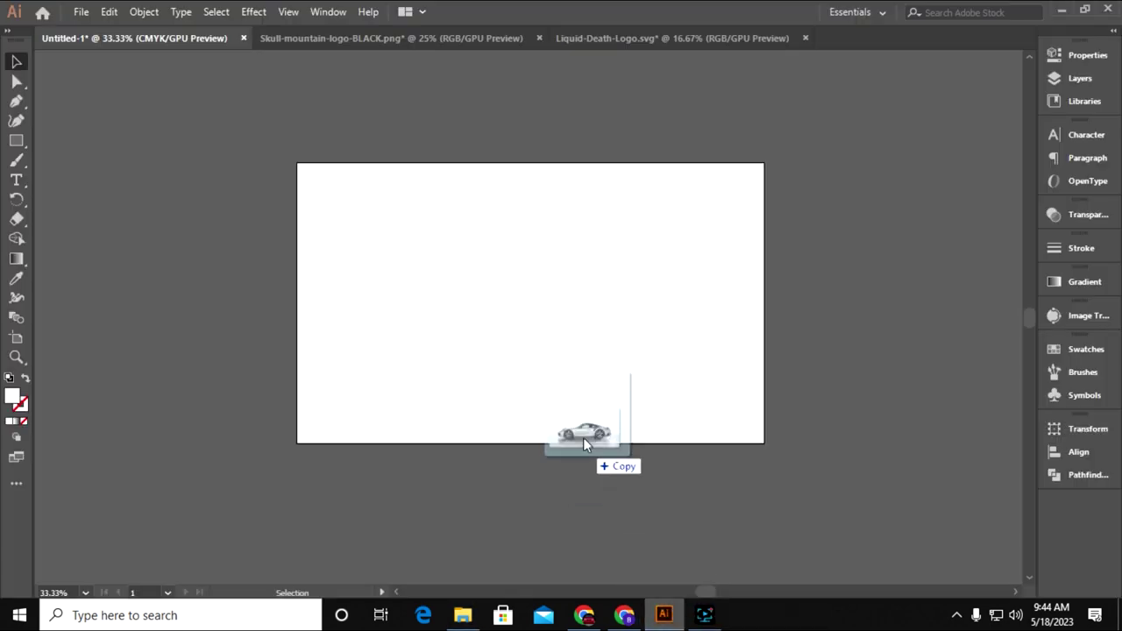
drag(668, 622, 610, 443)
drag(887, 509, 811, 454)
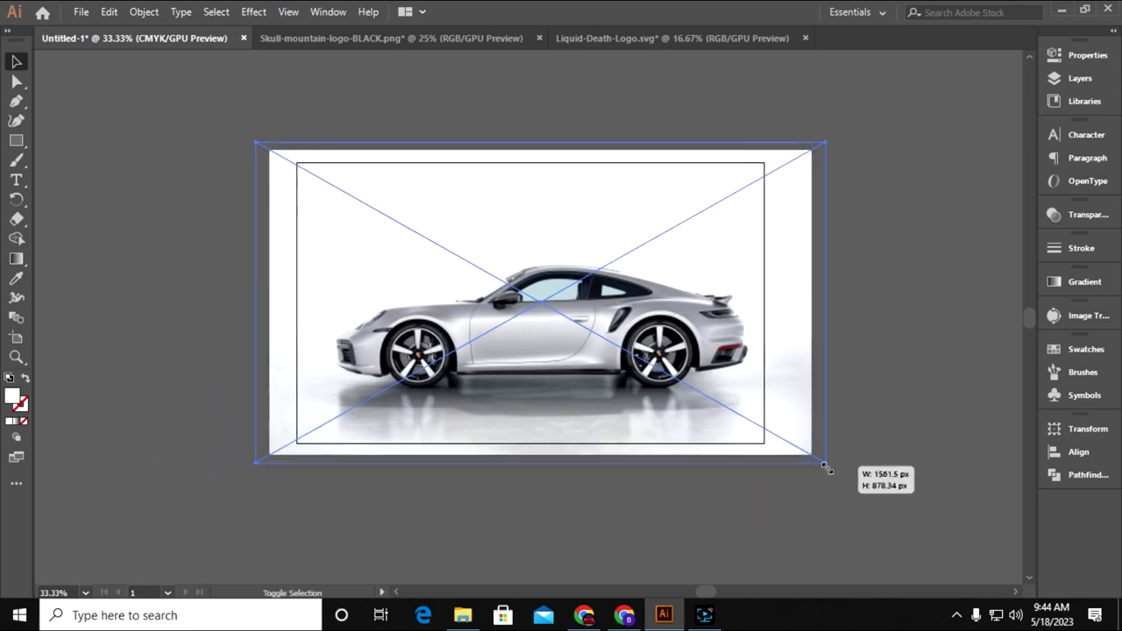
drag(811, 454, 827, 469)
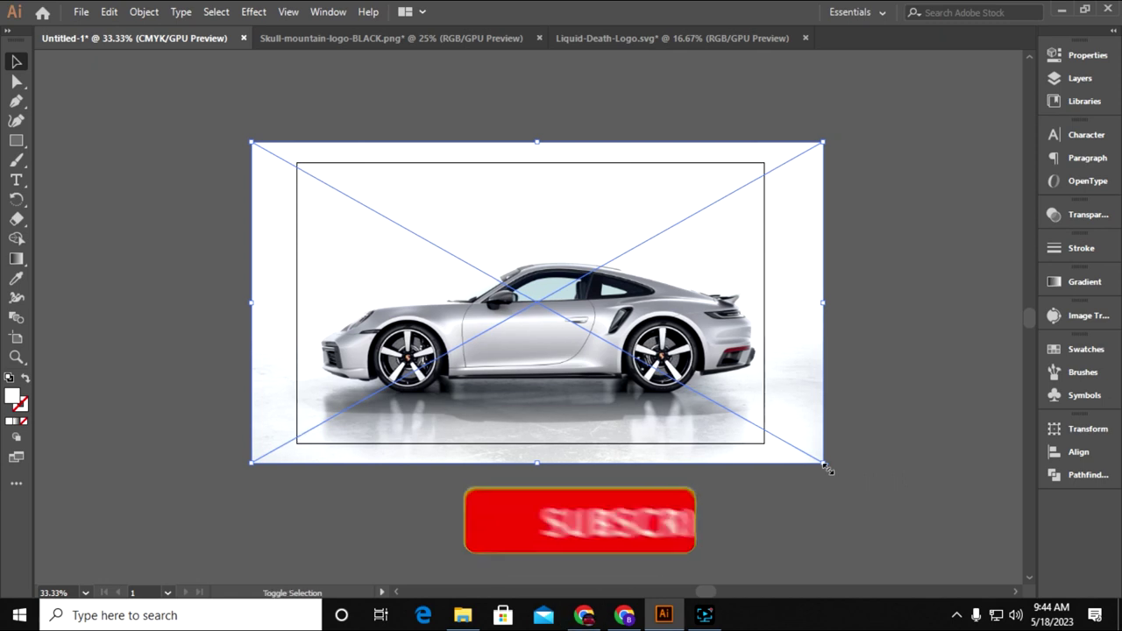
drag(827, 469, 828, 474)
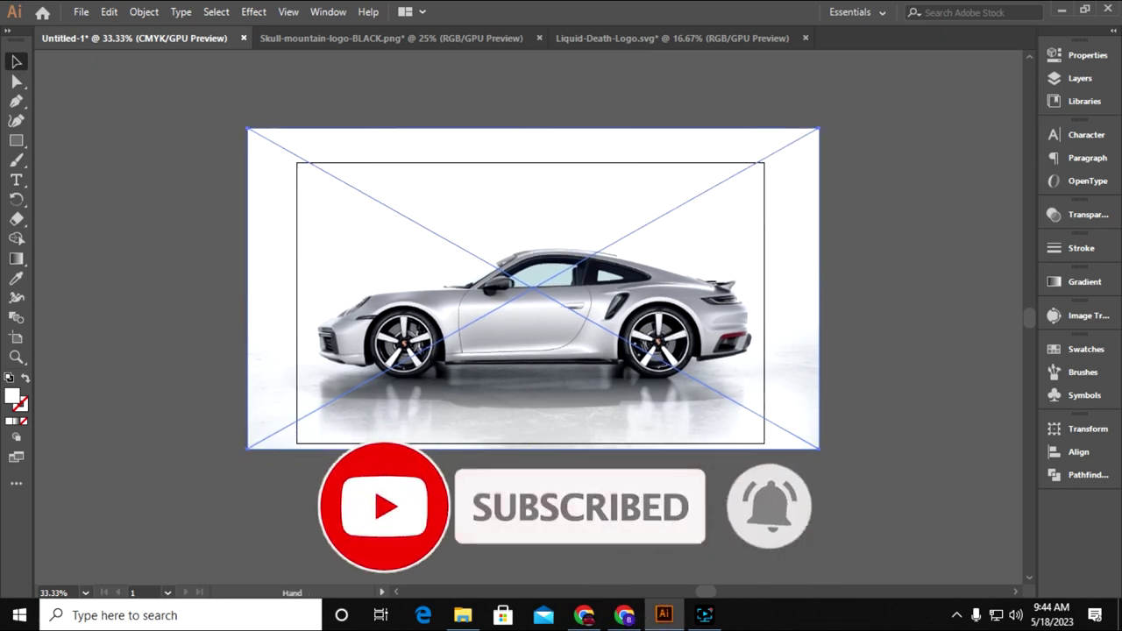
Embed the placed car photo from the Properties panel, then reselect it
scroll(771, 491, right, 1)
click(1074, 56)
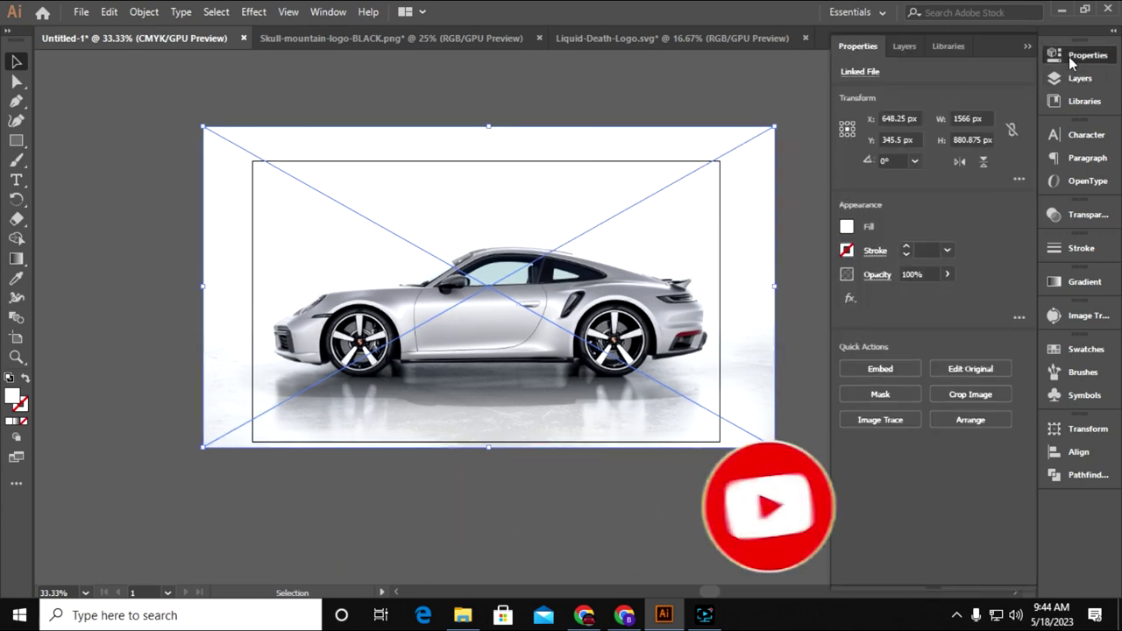
click(881, 369)
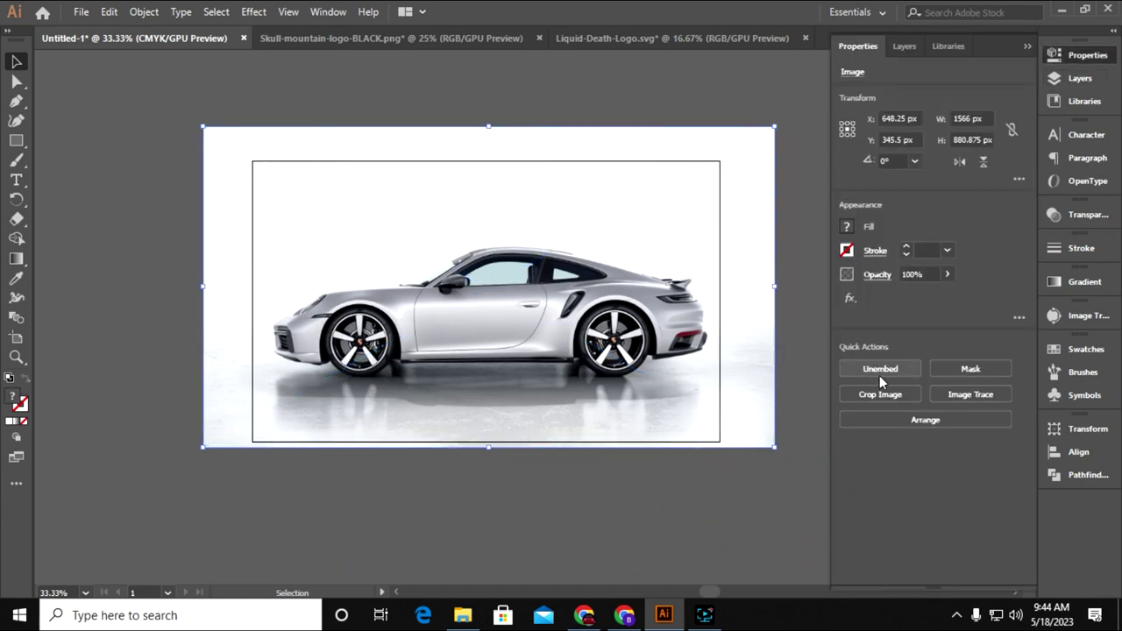
click(804, 494)
click(1028, 43)
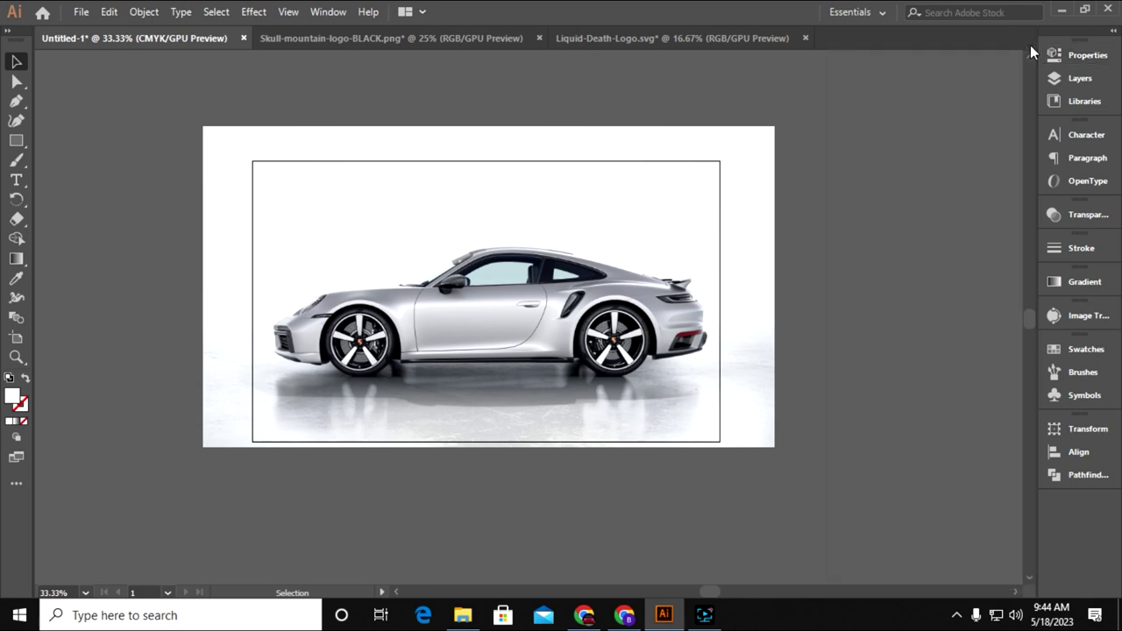
click(738, 267)
Centre the car photo over the artboard and lock it with Object > Lock > Selection
drag(210, 299, 359, 360)
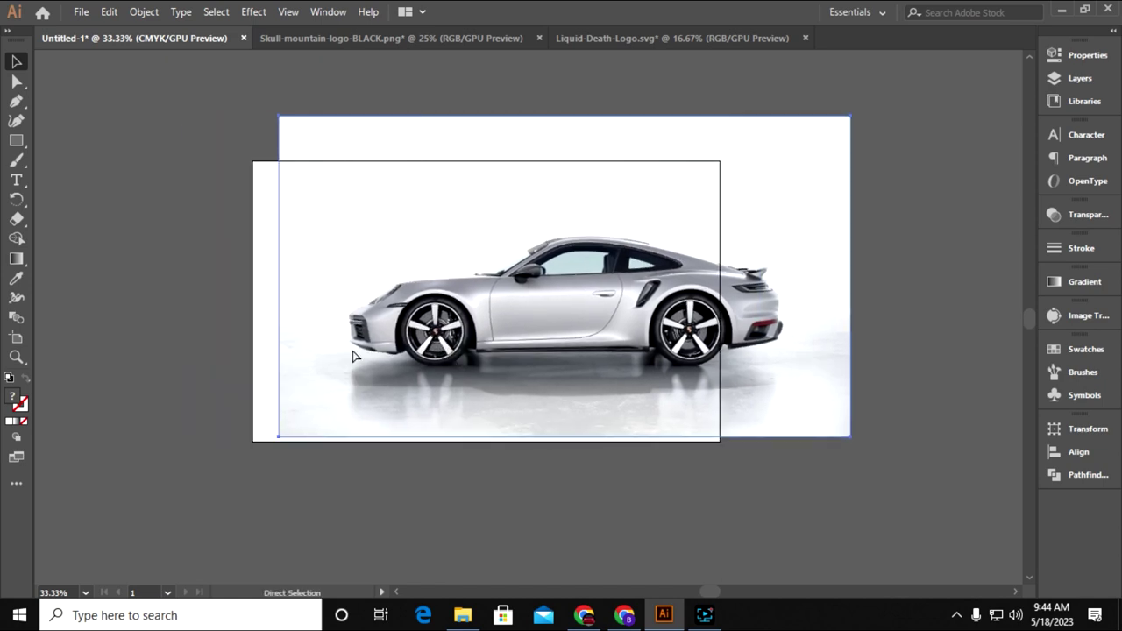
click(355, 476)
click(434, 338)
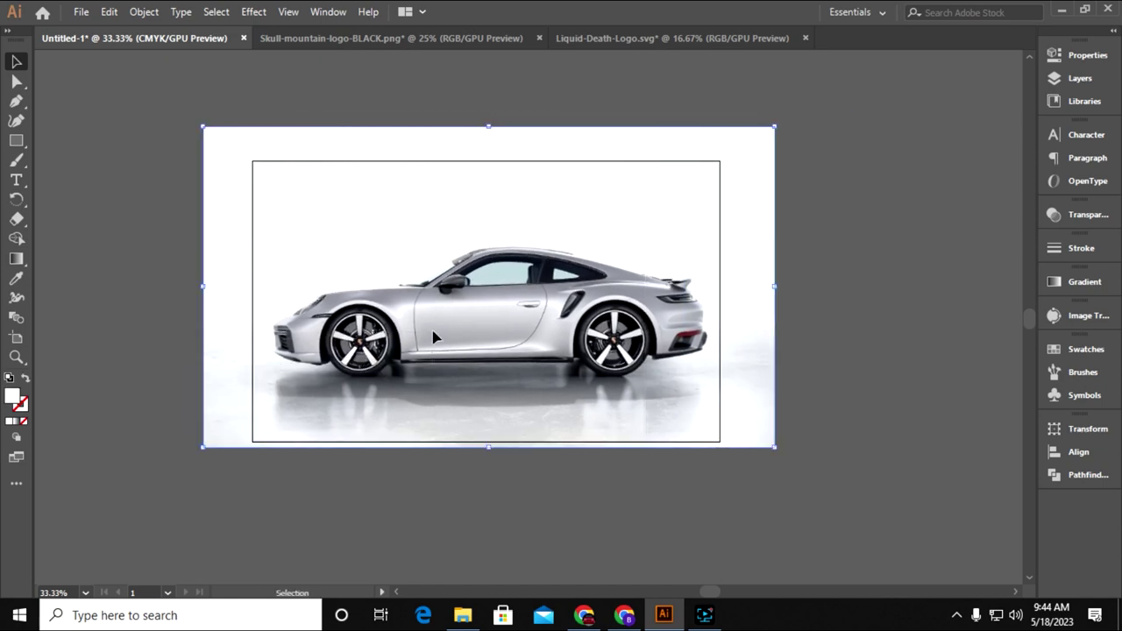
click(141, 13)
mouse_move(205, 103)
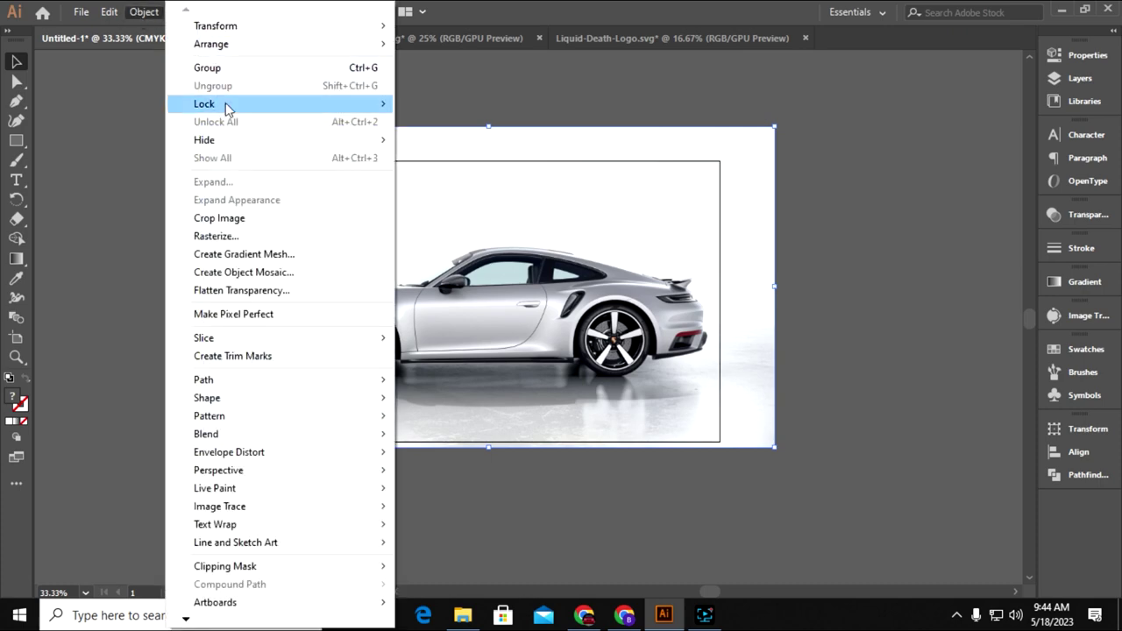
click(430, 104)
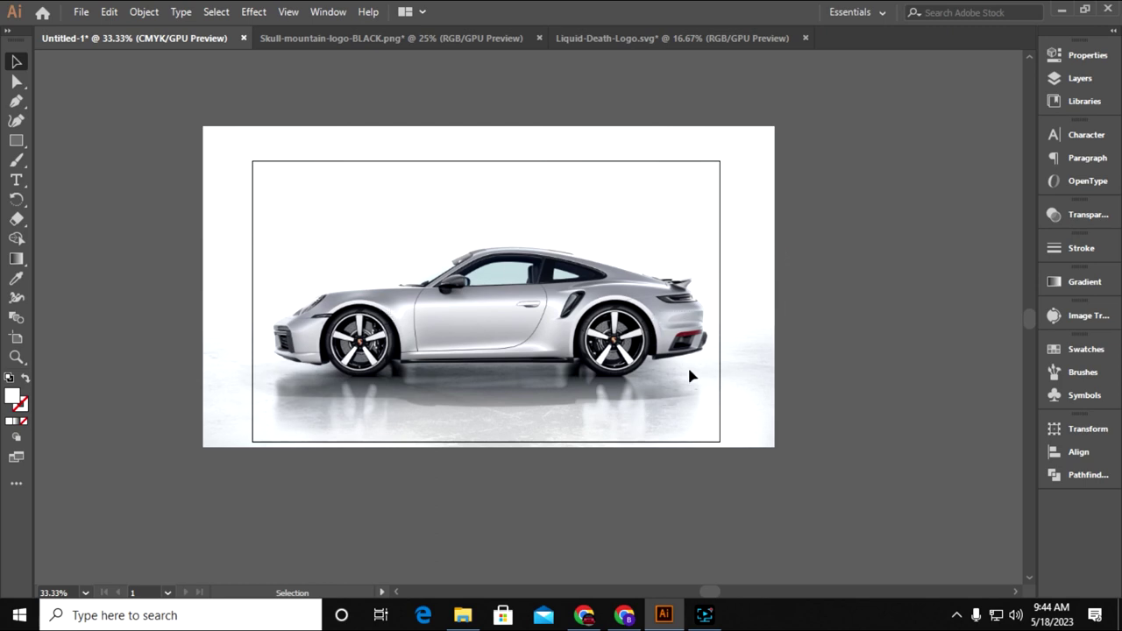
drag(554, 343, 619, 368)
key(ctrl+equal)
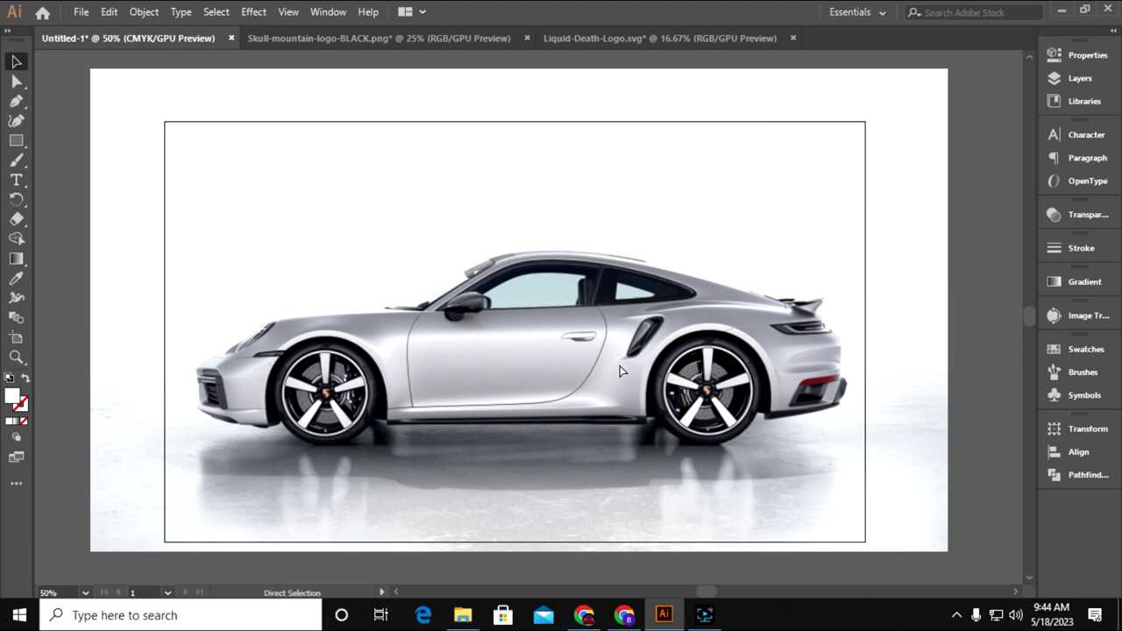
Zoom to 200% and pan to the car's front bumper and front wheel
key(ctrl+equal)
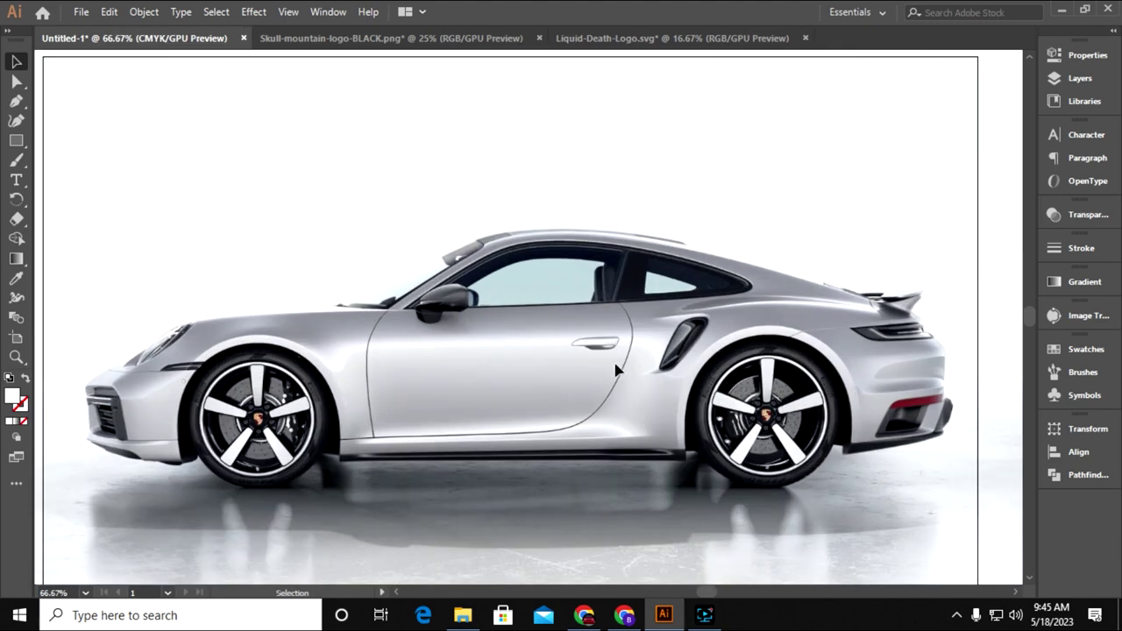
drag(561, 376, 563, 367)
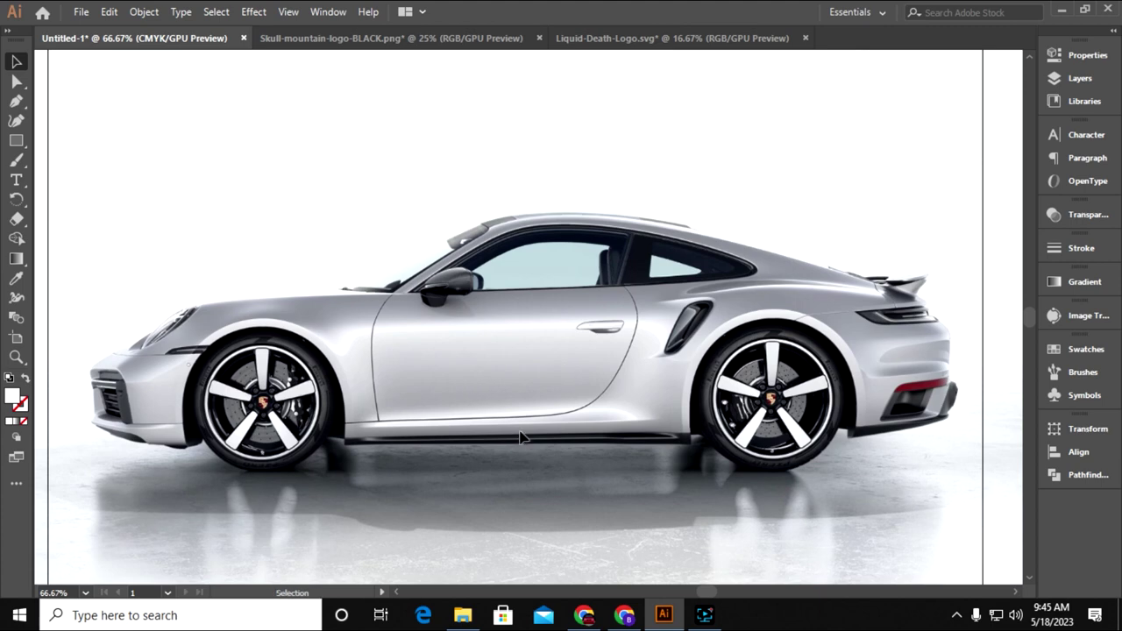
drag(309, 387, 348, 371)
key(ctrl+equal)
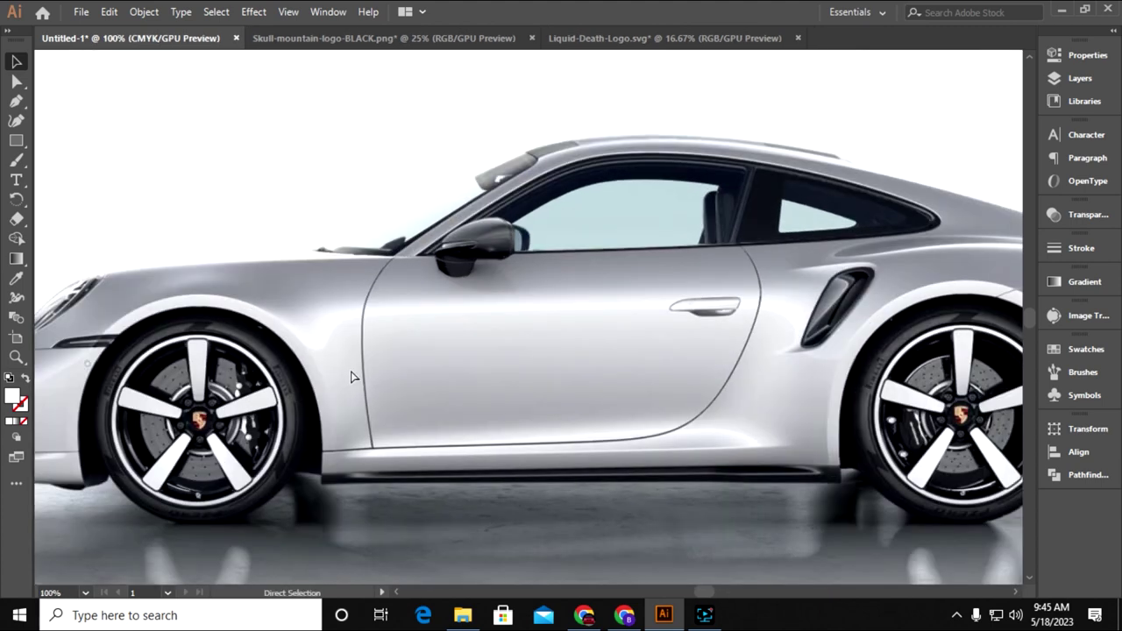
drag(291, 351, 458, 352)
key(ctrl+equal)
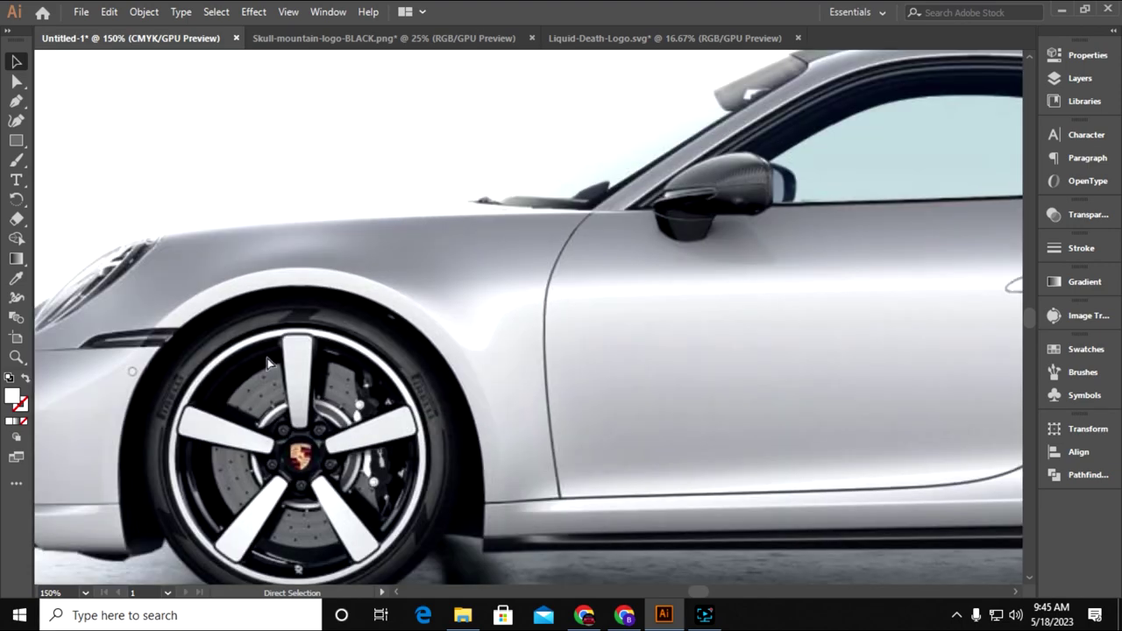
drag(243, 365, 454, 368)
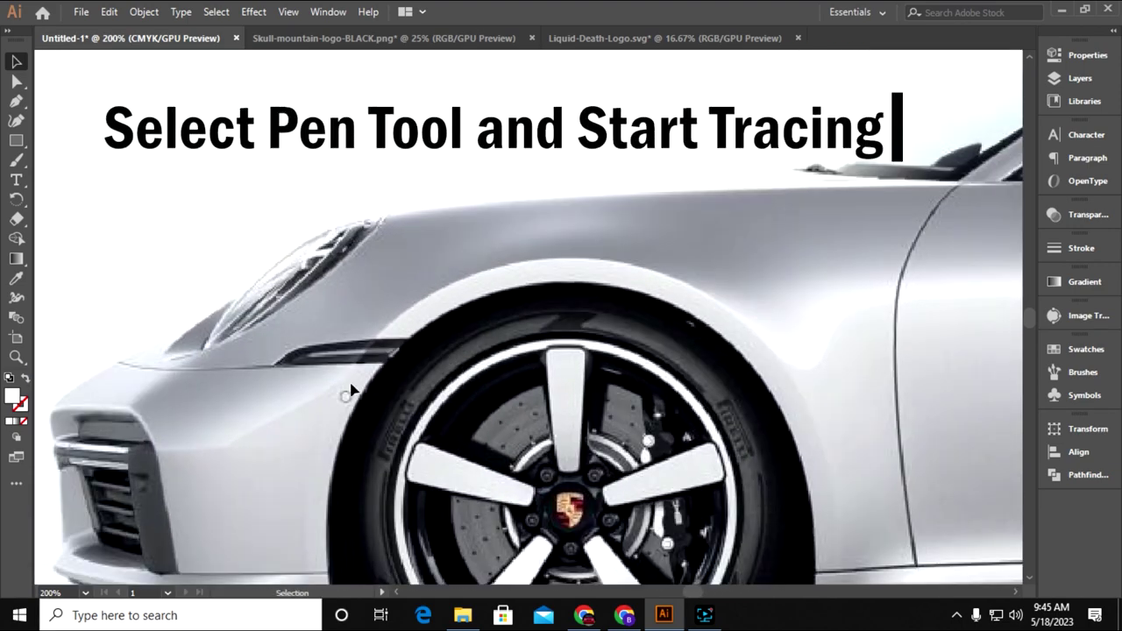
key(ctrl+equal)
mouse_move(423, 330)
mouse_down()
mouse_move(446, 293)
mouse_move(429, 313)
mouse_up()
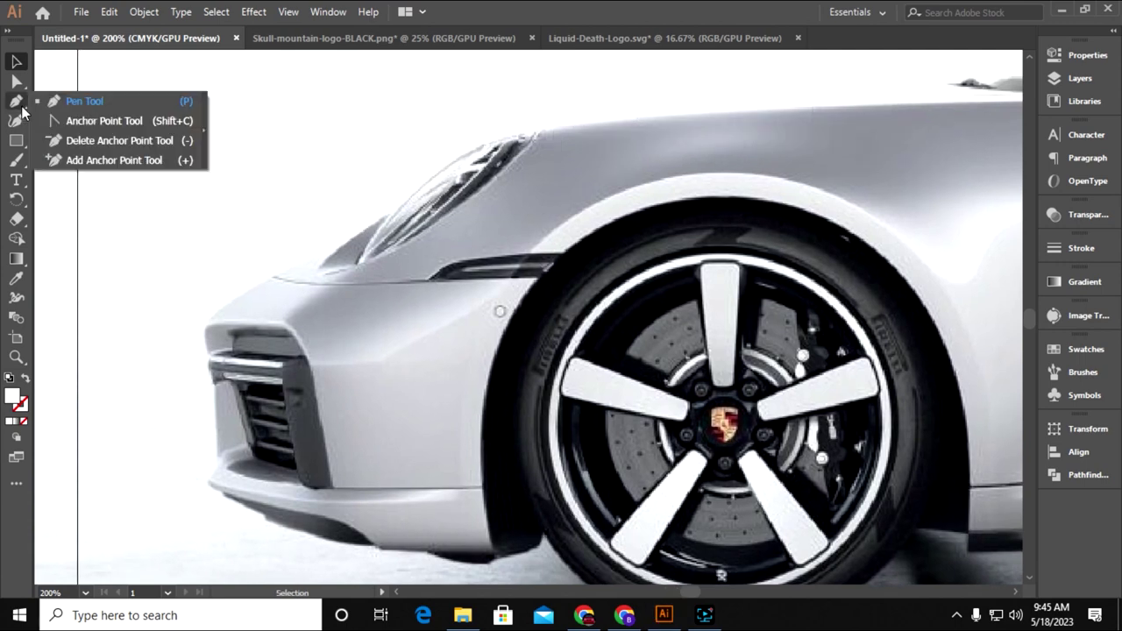
Start a Pen path at the front bumper's corner and anchor it along the hood edge
drag(22, 111, 43, 100)
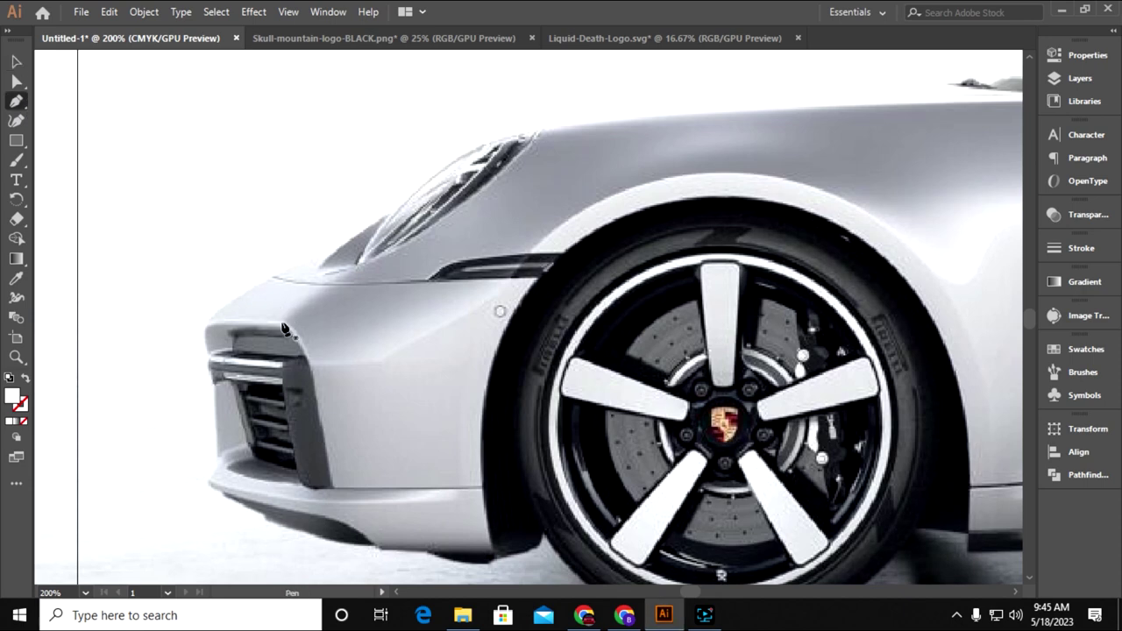
drag(285, 329, 278, 364)
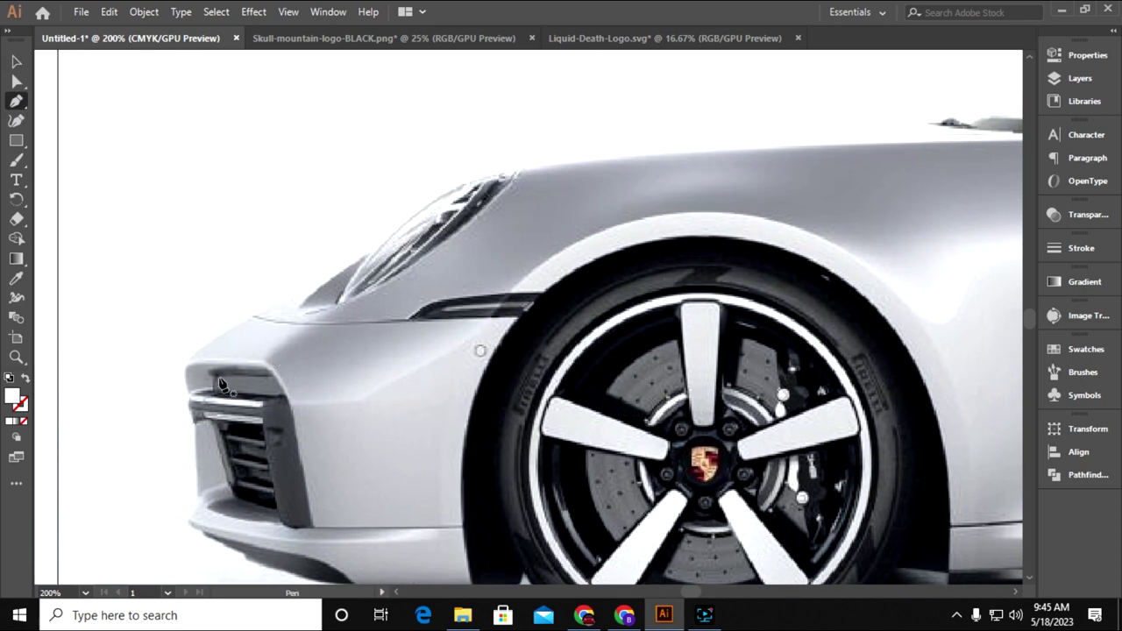
drag(212, 358, 238, 335)
click(206, 344)
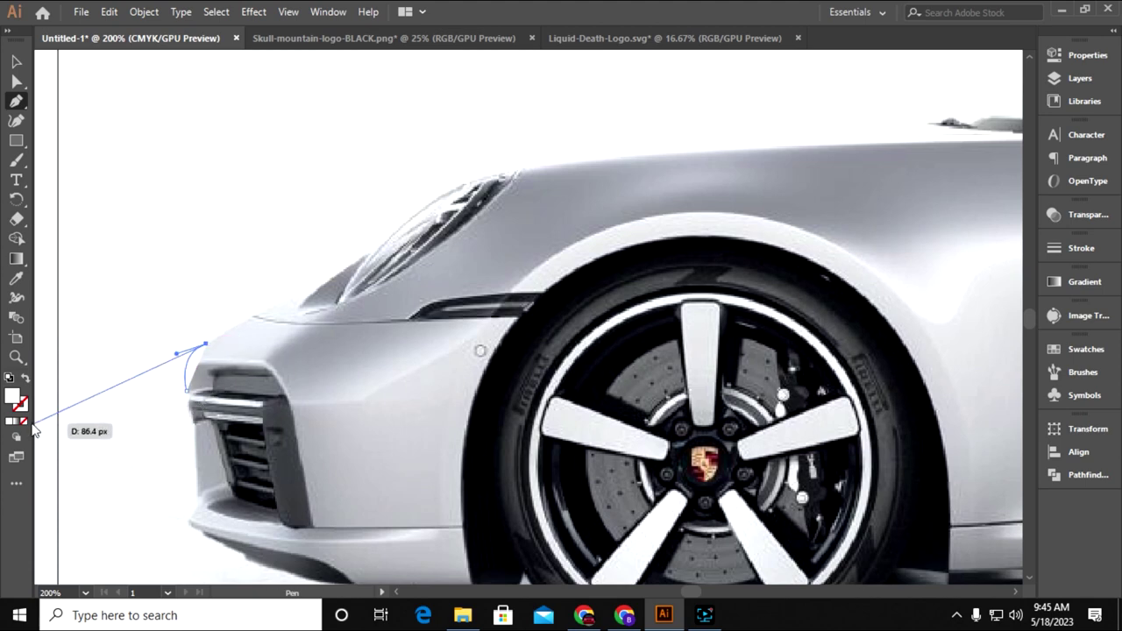
scroll(175, 395, up, 3)
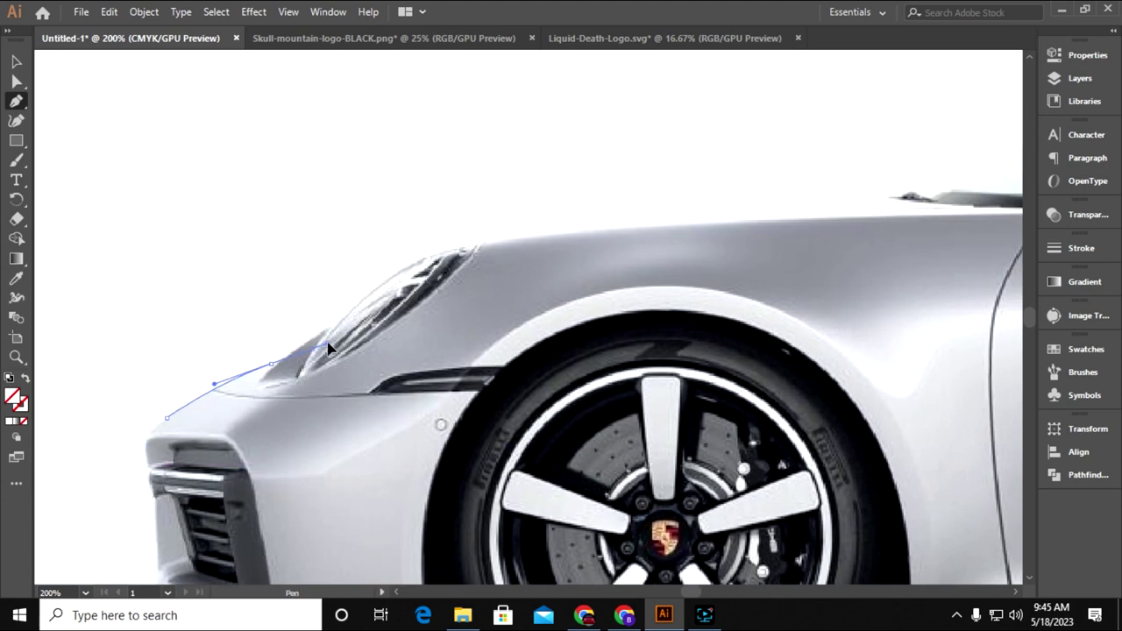
scroll(285, 372, up, 2)
scroll(285, 372, right, 2)
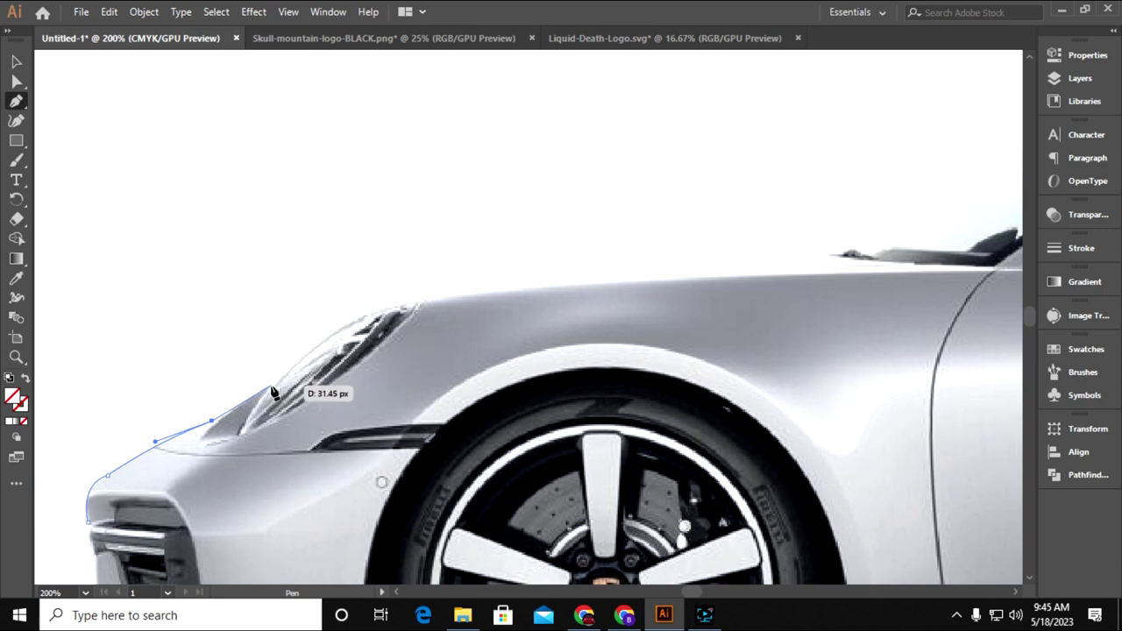
click(271, 388)
ctrl+click(249, 438)
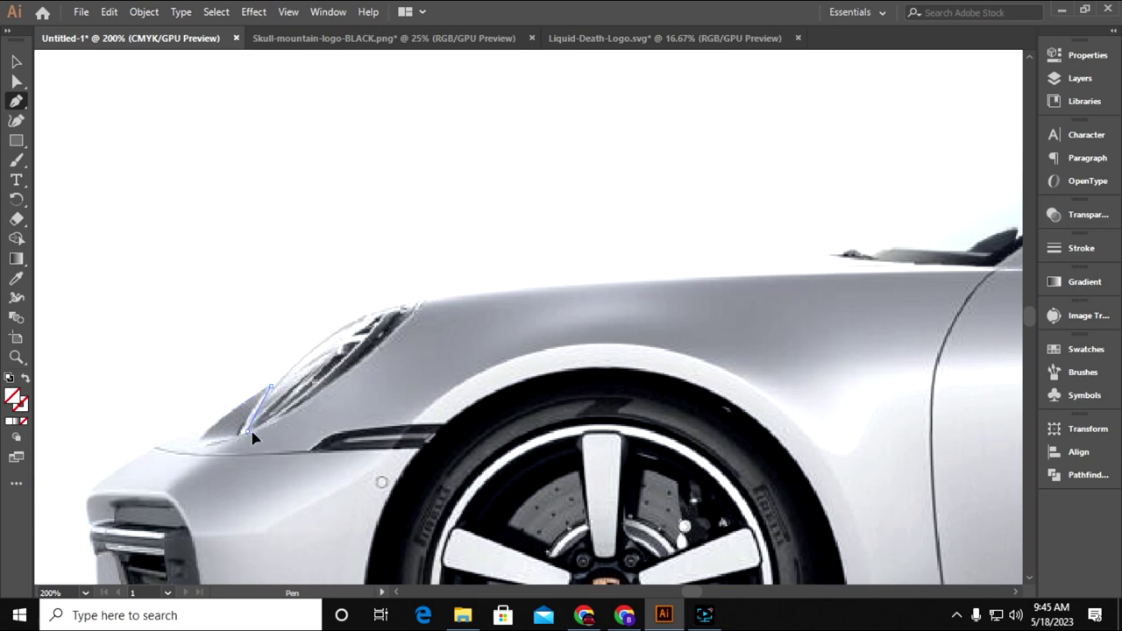
Curve the outline over the headlight and along the hood line toward the windscreen
drag(249, 430, 400, 346)
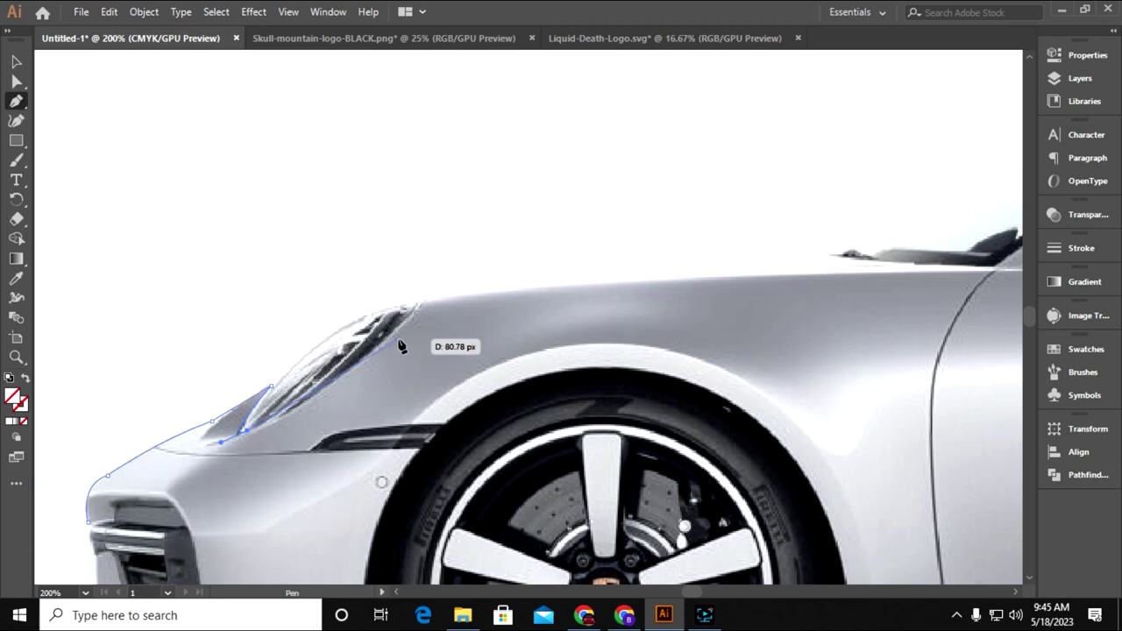
drag(400, 347, 424, 310)
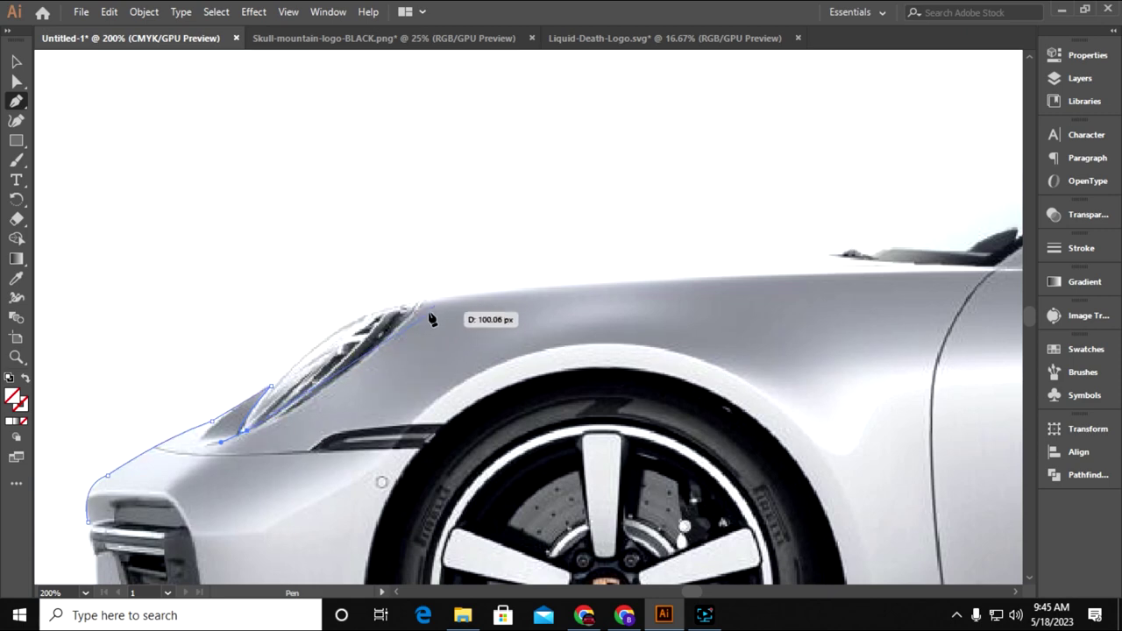
drag(424, 311, 422, 300)
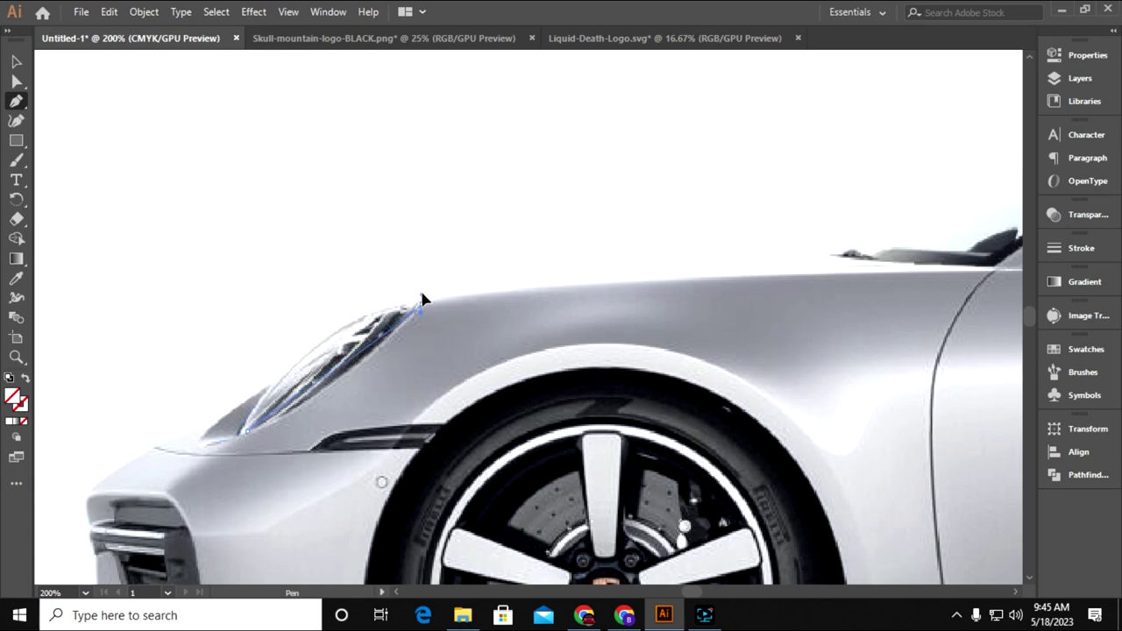
drag(459, 248, 467, 244)
drag(477, 238, 476, 236)
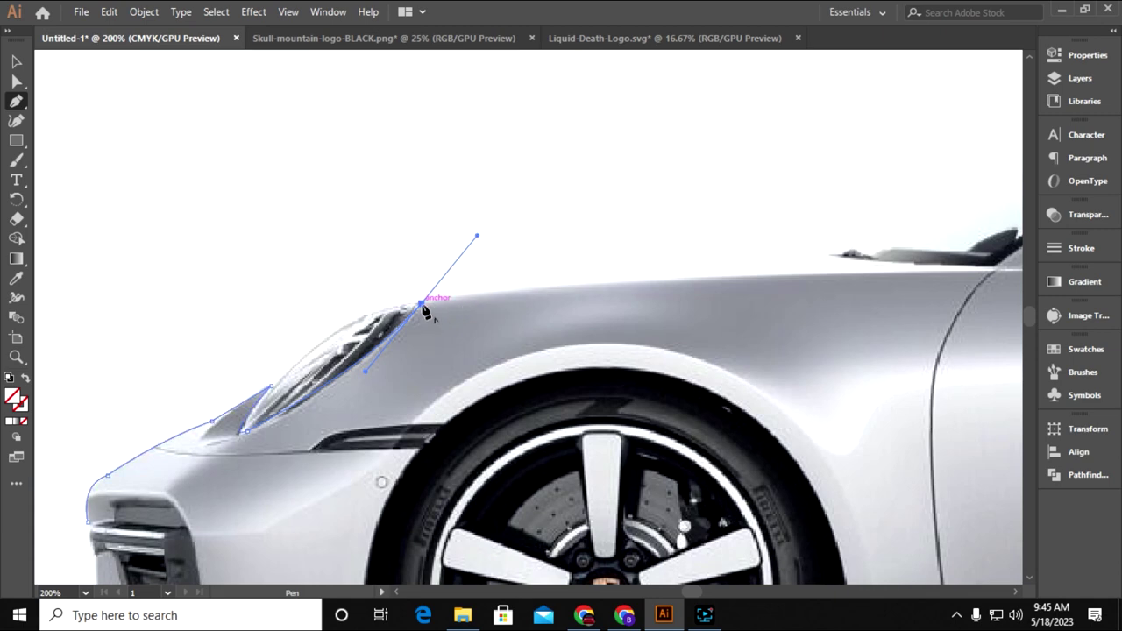
drag(535, 355, 349, 400)
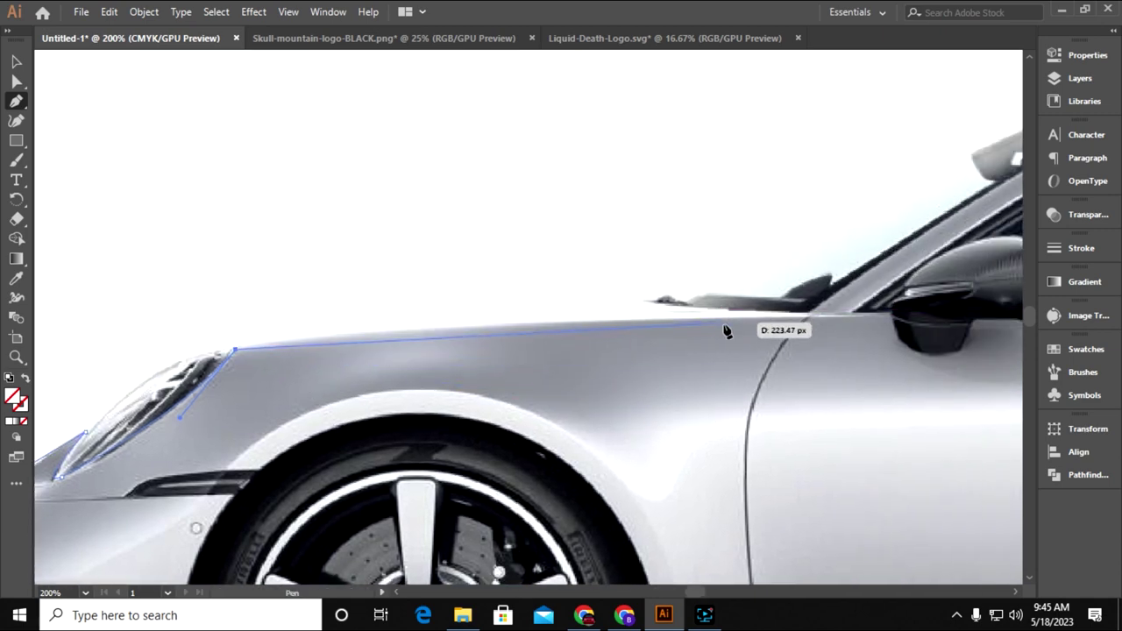
mouse_move(622, 320)
mouse_down()
mouse_move(876, 306)
mouse_move(916, 318)
mouse_up()
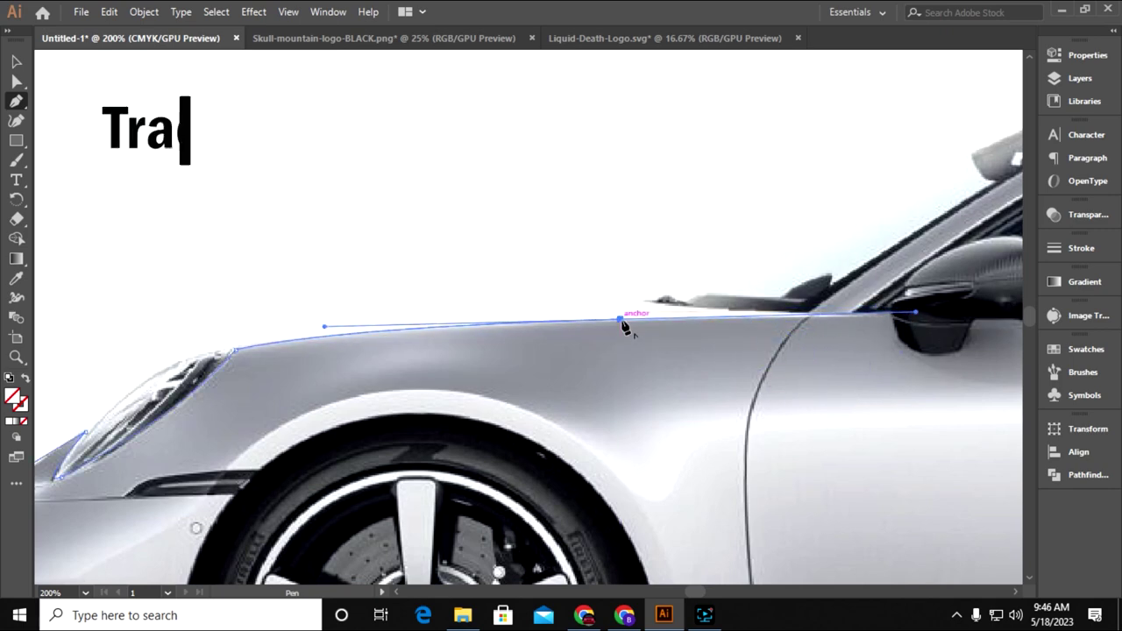
drag(708, 390, 505, 403)
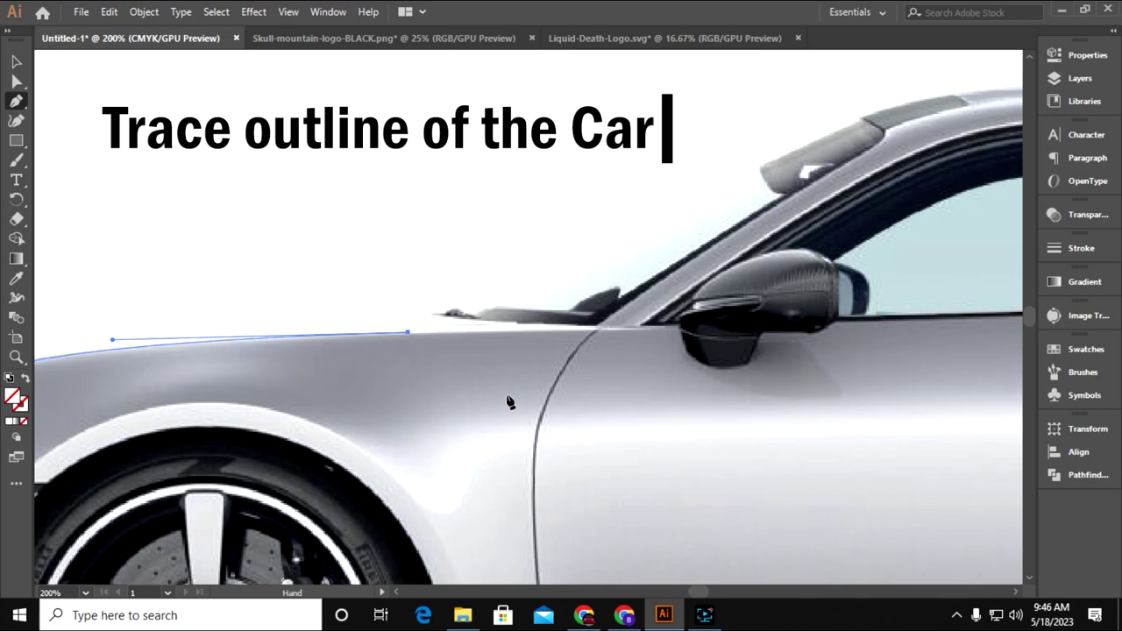
Trace from the fender–windscreen corner up the windscreen pillar
click(595, 334)
drag(664, 365, 383, 431)
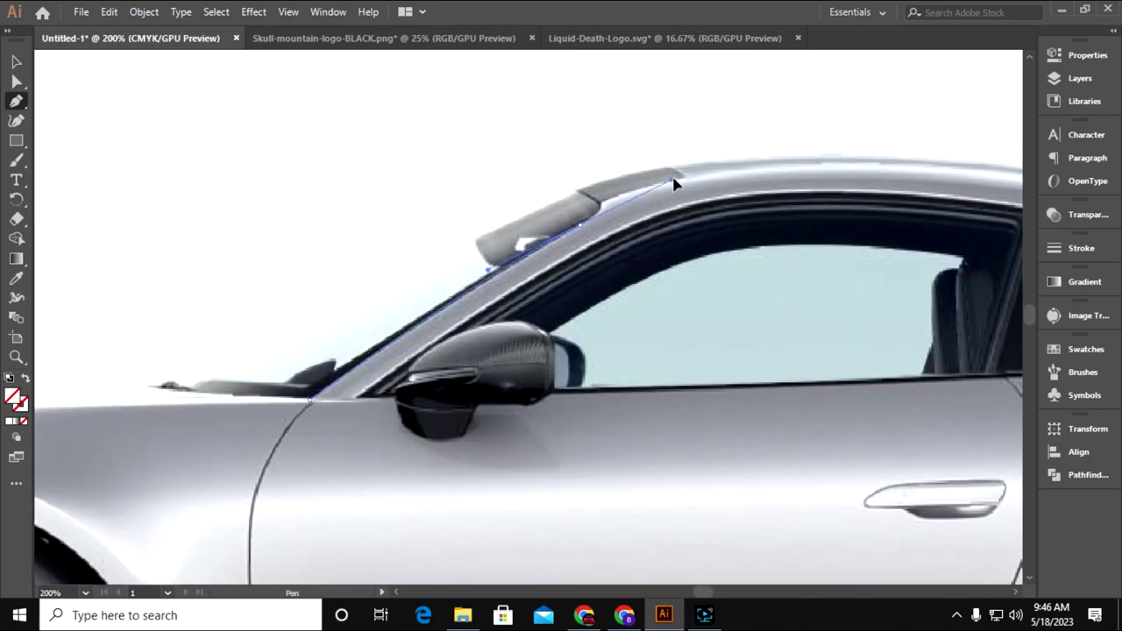
drag(690, 168, 552, 300)
click(462, 340)
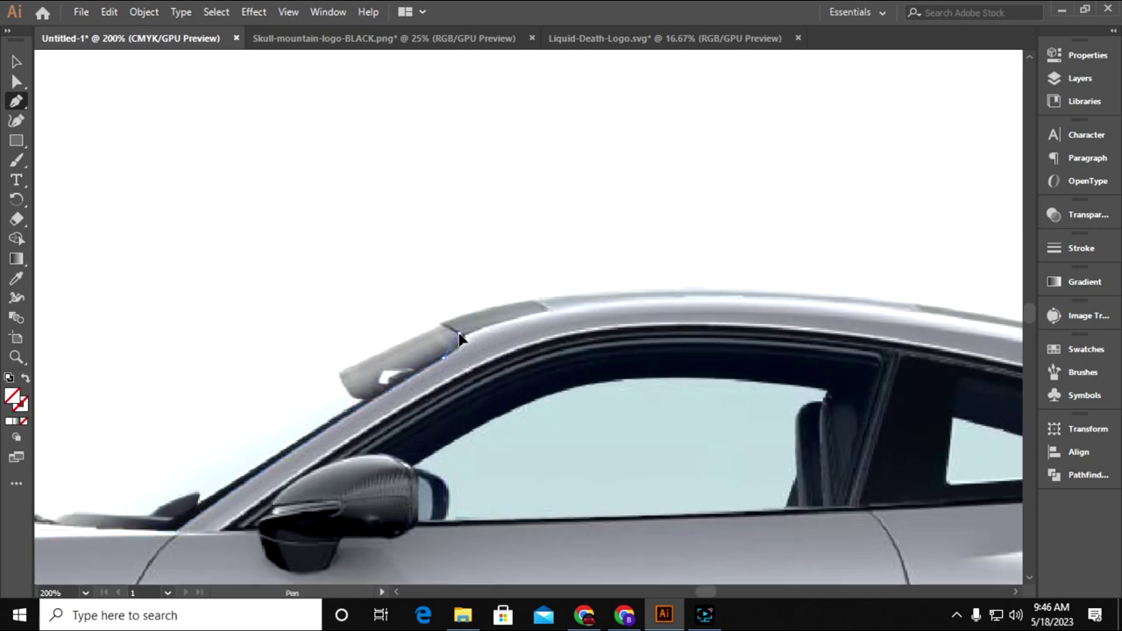
drag(465, 342, 458, 324)
key(ctrl+equal)
mouse_move(419, 290)
mouse_down()
mouse_move(430, 288)
mouse_move(408, 281)
mouse_move(428, 276)
mouse_up()
key(ctrl+minus)
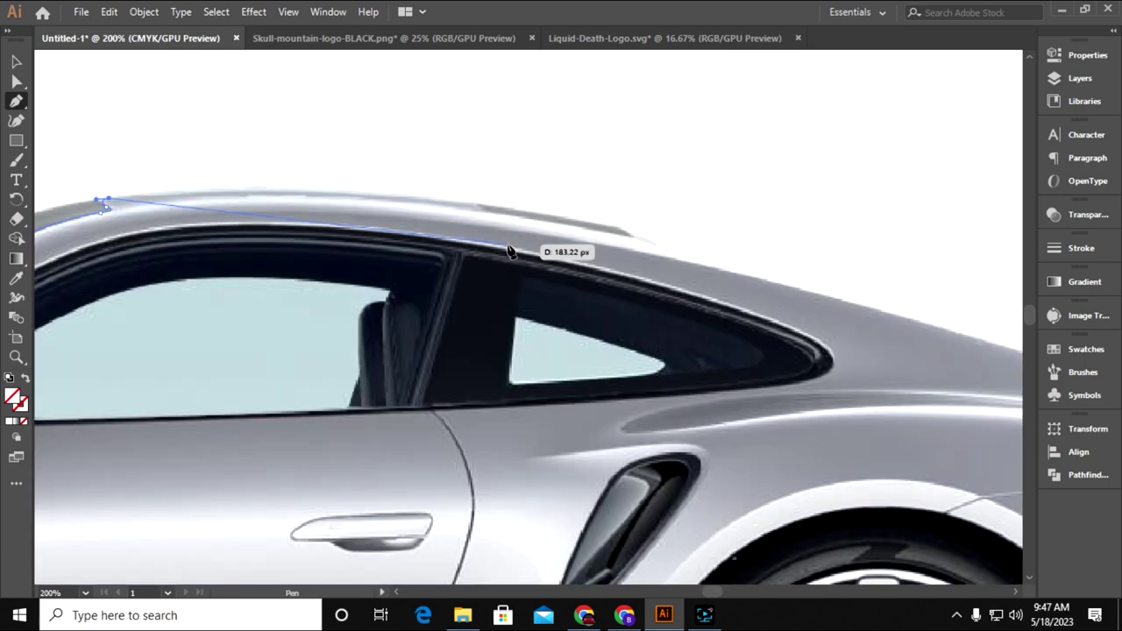
Curve the outline along the roofline and down the rear deck
mouse_move(544, 215)
mouse_down()
mouse_move(787, 272)
mouse_move(609, 218)
mouse_up()
mouse_move(564, 296)
mouse_down()
mouse_move(426, 185)
mouse_move(273, 168)
mouse_up()
mouse_move(402, 196)
mouse_down()
mouse_move(453, 205)
mouse_move(260, 196)
mouse_up()
click(546, 283)
drag(546, 283, 355, 345)
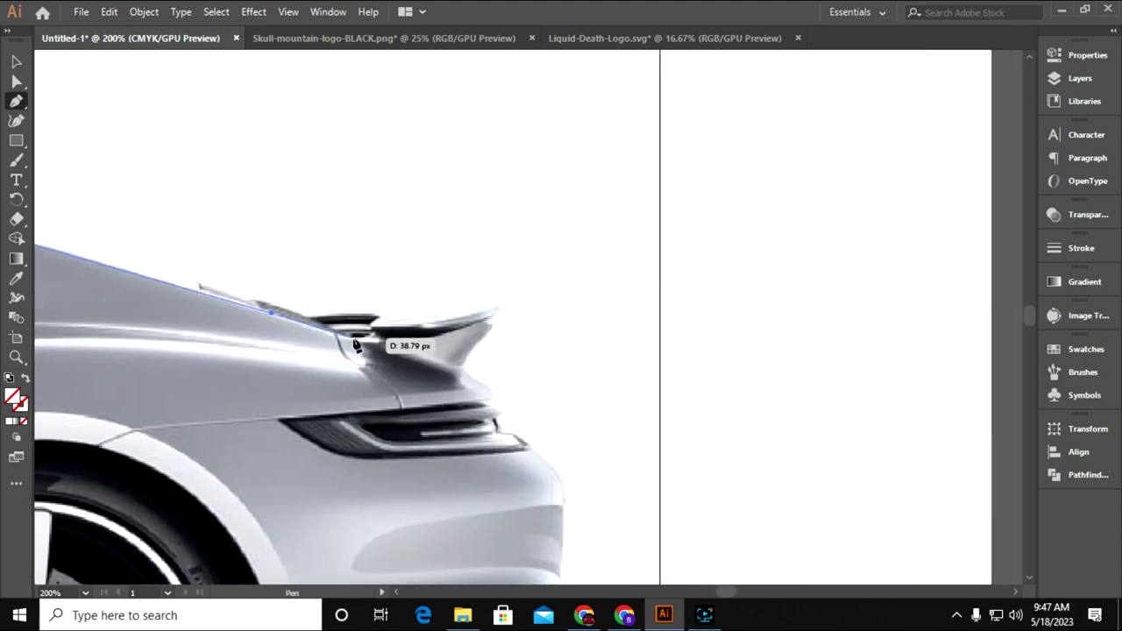
drag(355, 344, 493, 354)
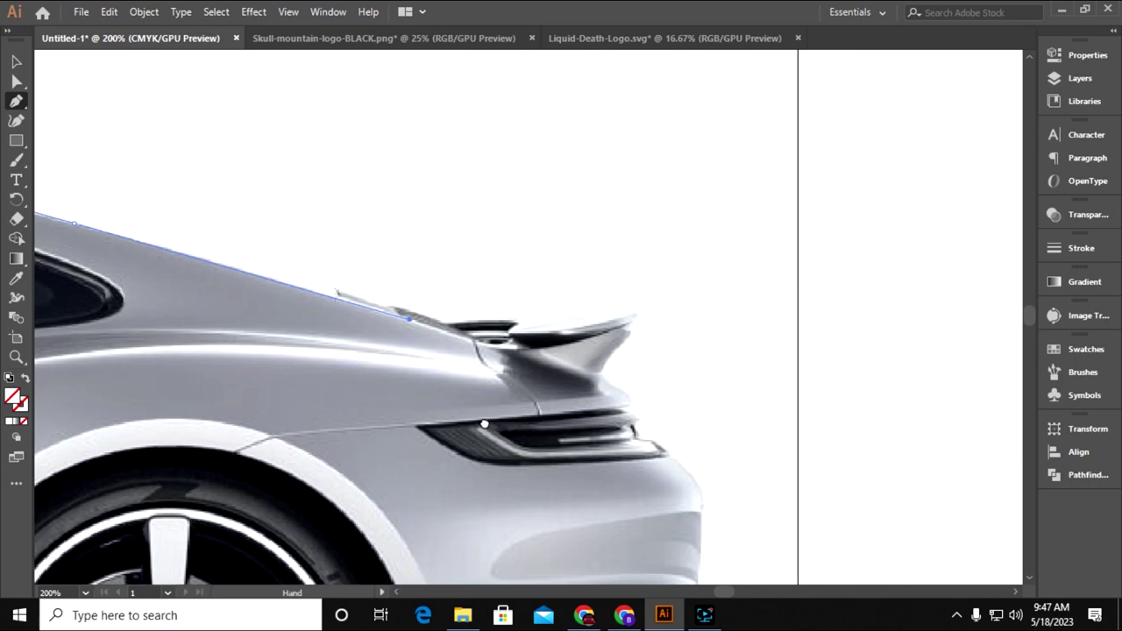
Trace around the rear spoiler tip and down beneath the tail light
drag(470, 342, 410, 315)
drag(534, 344, 453, 368)
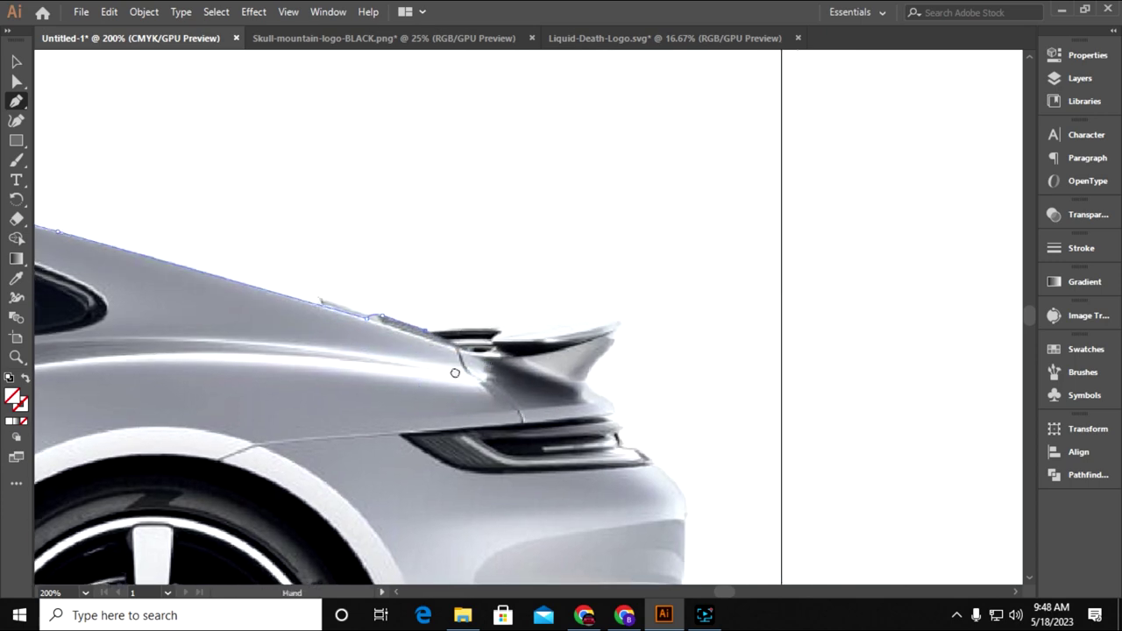
click(533, 335)
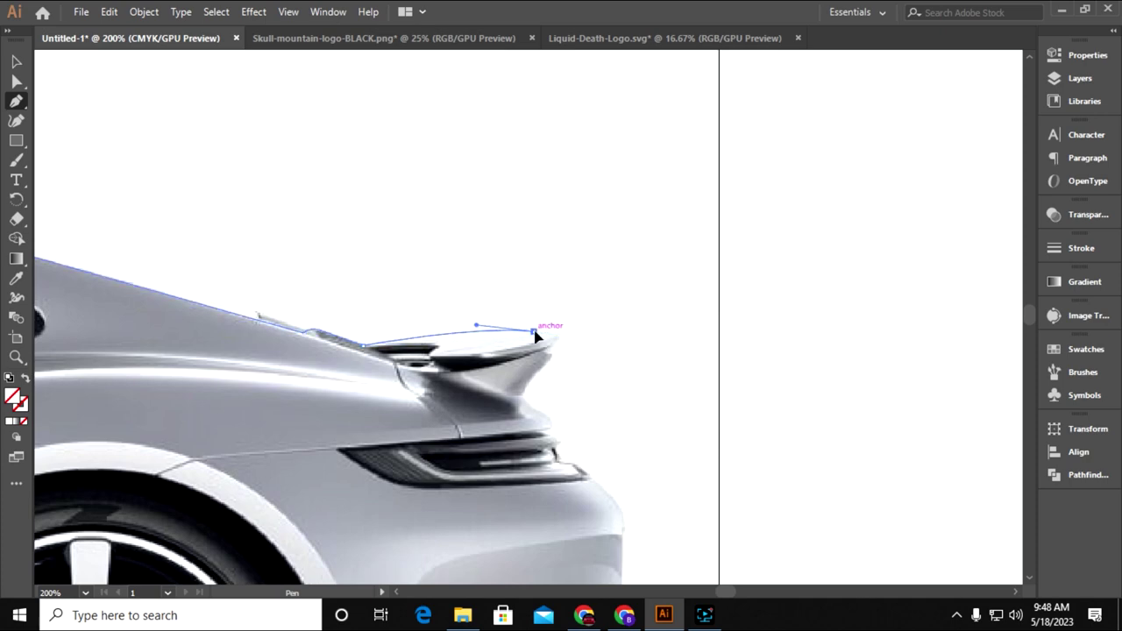
mouse_move(552, 350)
mouse_down()
mouse_move(539, 374)
mouse_move(579, 304)
mouse_move(566, 349)
mouse_up()
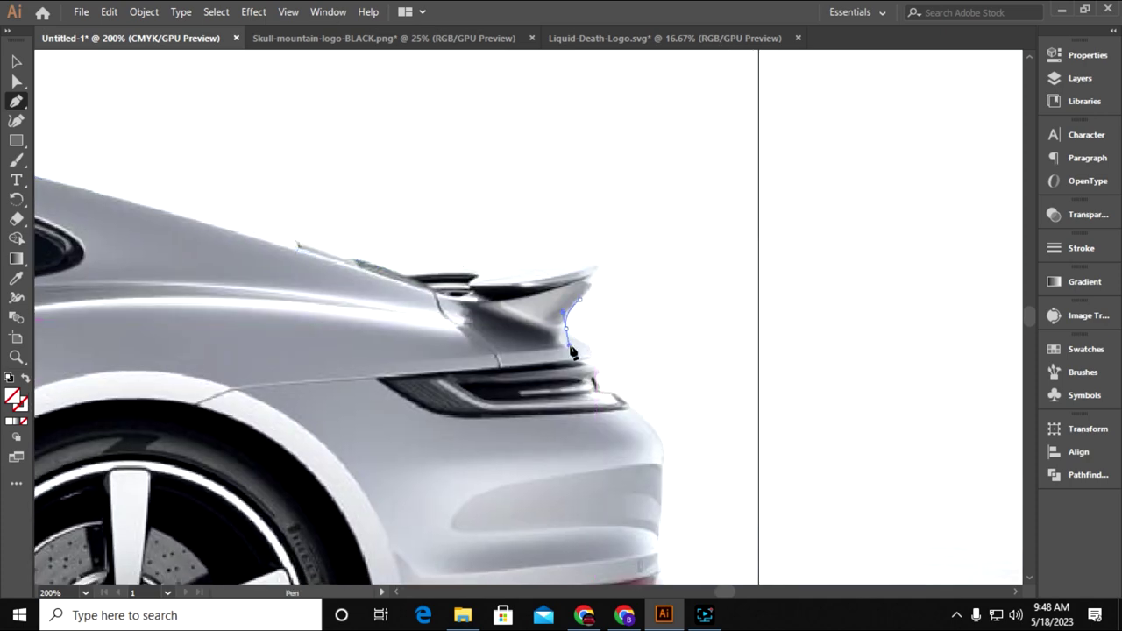
mouse_move(566, 350)
mouse_down()
mouse_move(591, 228)
mouse_move(641, 231)
mouse_up()
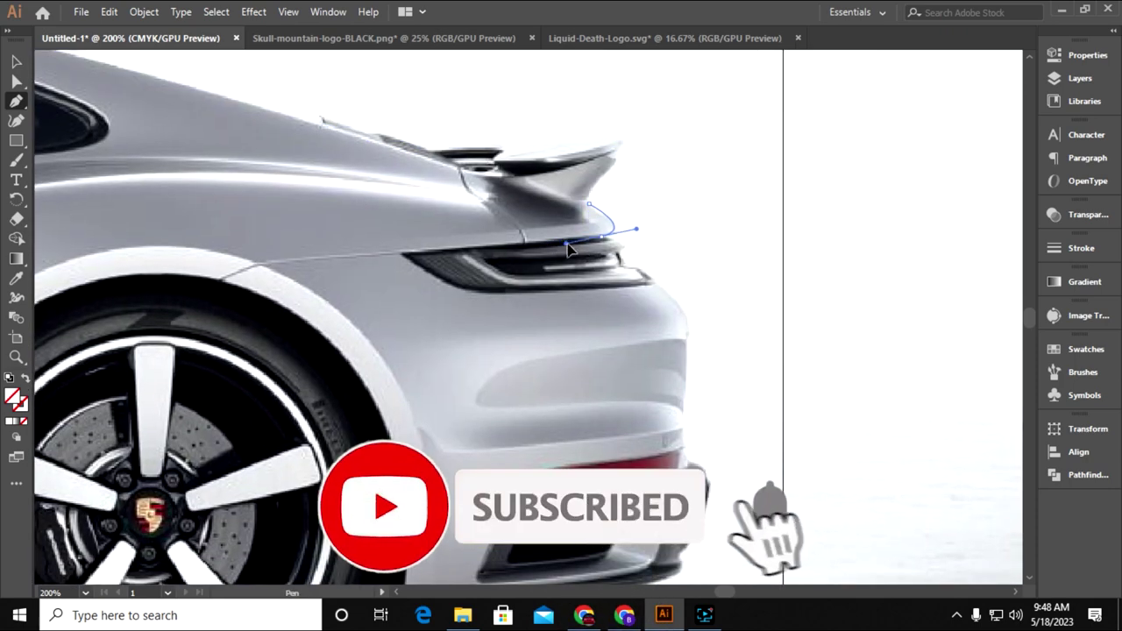
drag(564, 248, 599, 178)
mouse_move(471, 232)
mouse_down()
mouse_move(456, 189)
mouse_move(392, 196)
mouse_move(467, 209)
mouse_up()
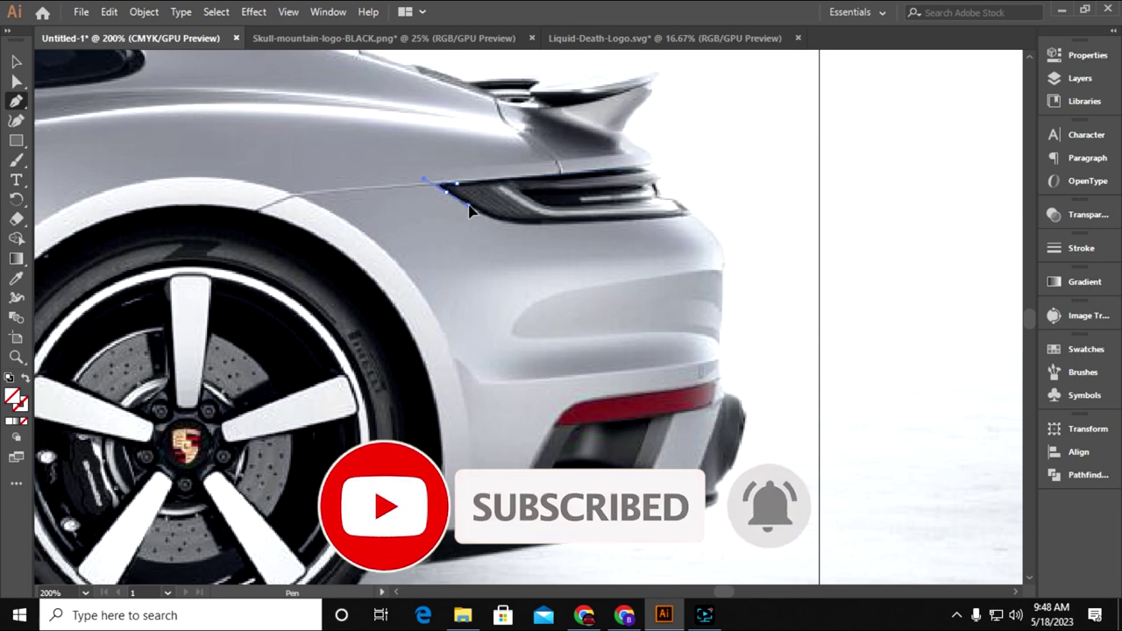
mouse_move(566, 240)
mouse_down()
mouse_move(317, 164)
mouse_move(332, 160)
mouse_move(358, 186)
mouse_up()
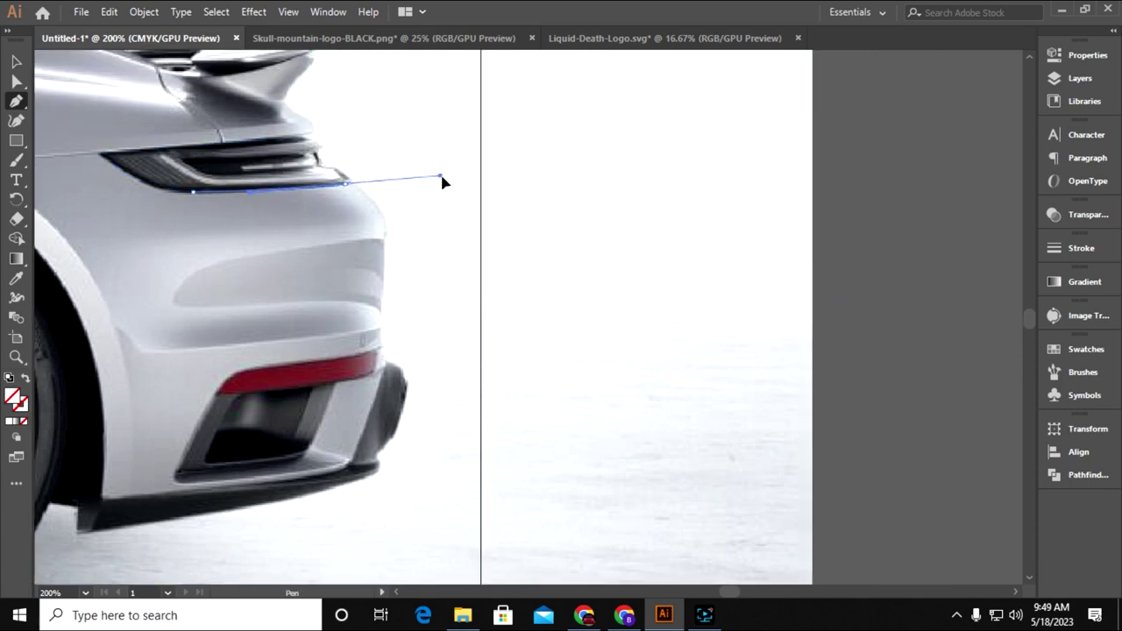
mouse_move(345, 184)
mouse_down()
mouse_move(315, 327)
mouse_move(449, 258)
mouse_move(556, 226)
mouse_move(474, 246)
mouse_up()
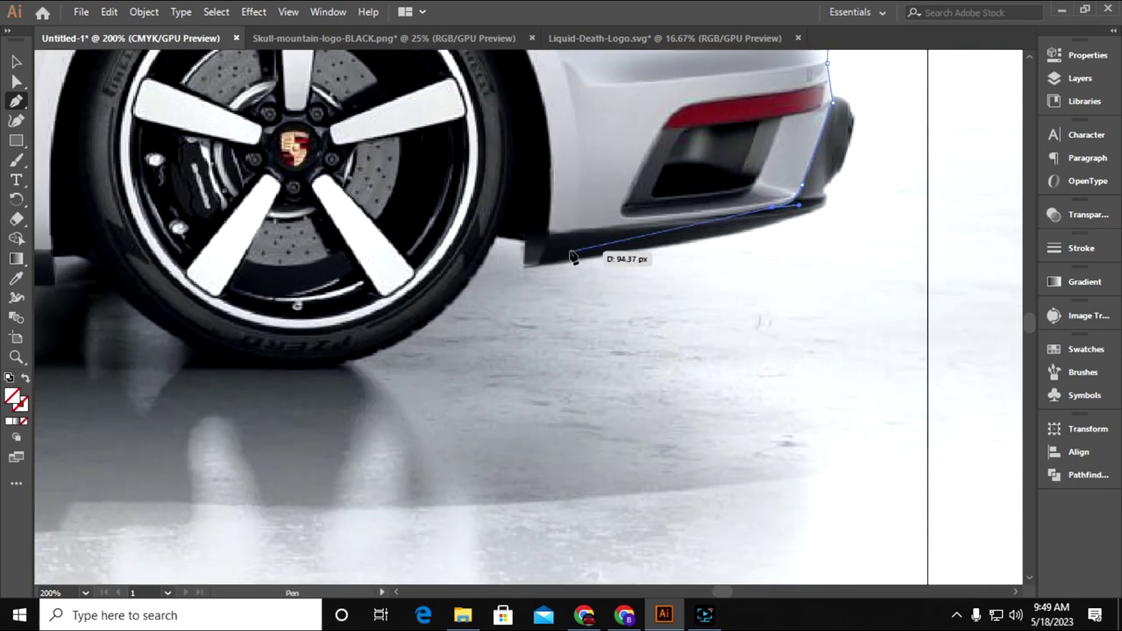
Curve the path along the rear diffuser and anchor the rear wheel arch's base and top
drag(557, 234, 554, 208)
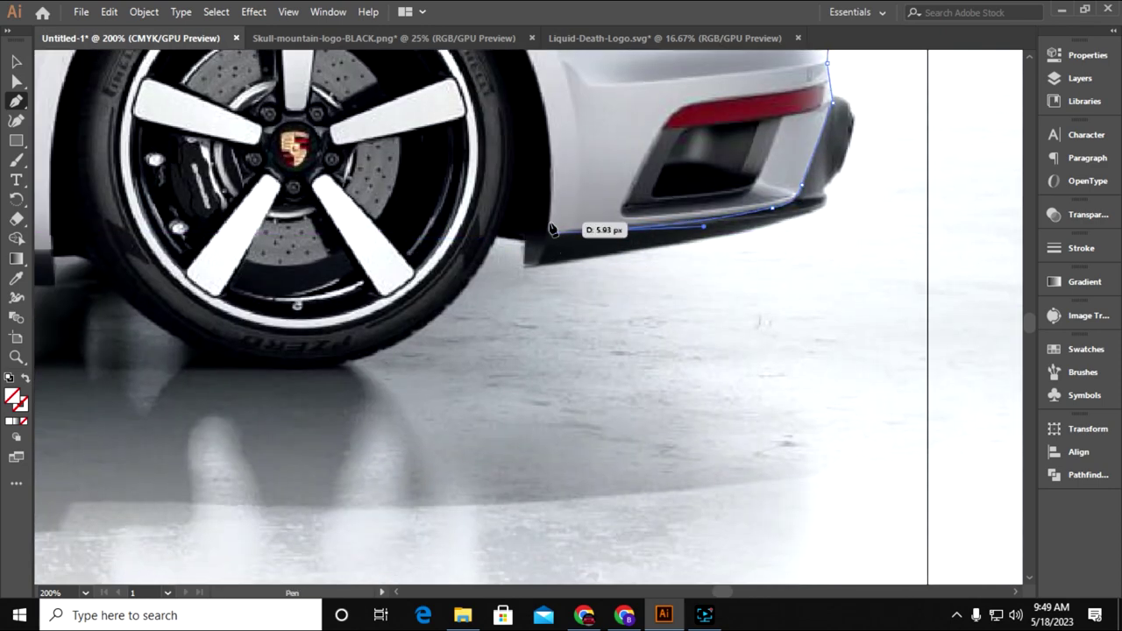
scroll(551, 228, up, 5)
scroll(550, 145, down, 3)
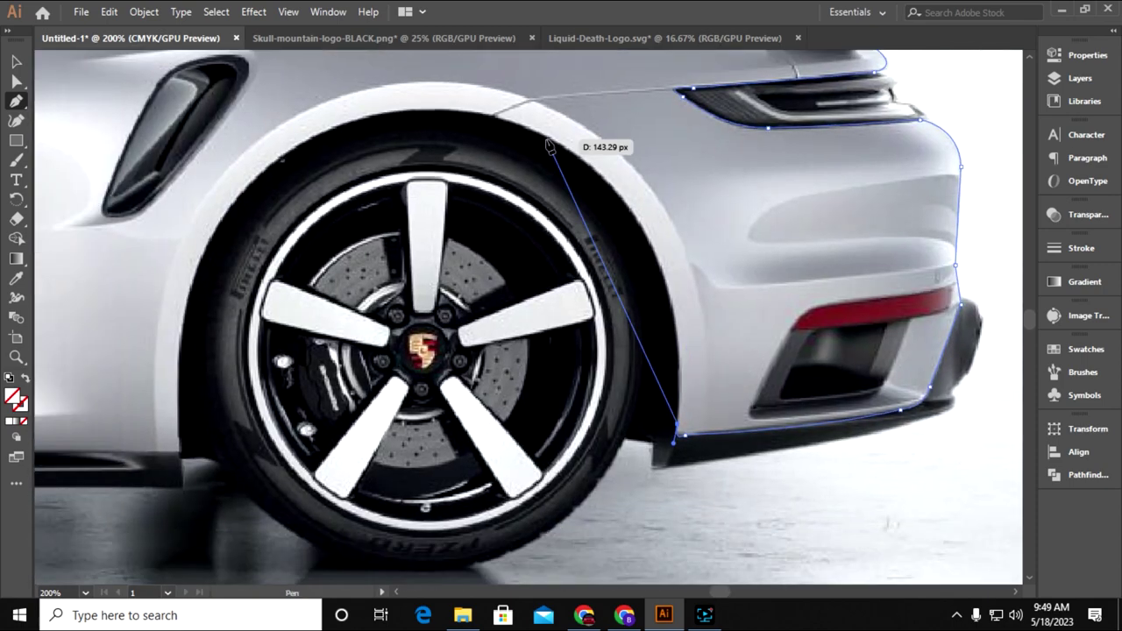
click(550, 145)
click(604, 207)
scroll(604, 207, down, 2)
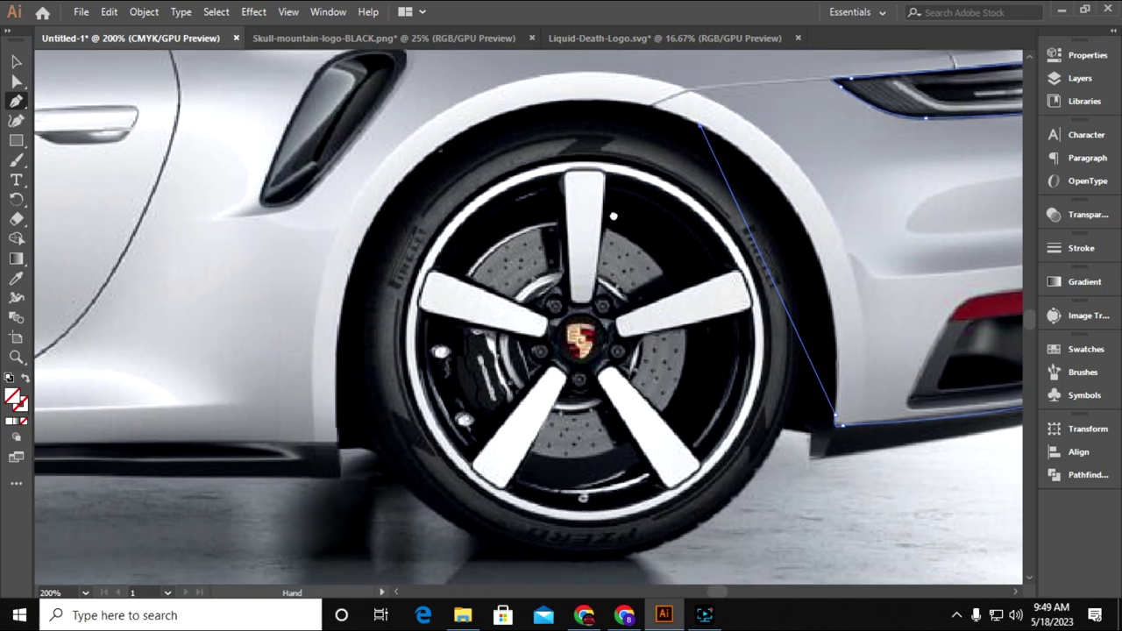
Finish the rear arch and run anchors along the side sill to its front corner
click(377, 243)
scroll(377, 243, down, 4)
click(414, 304)
scroll(414, 304, left, 5)
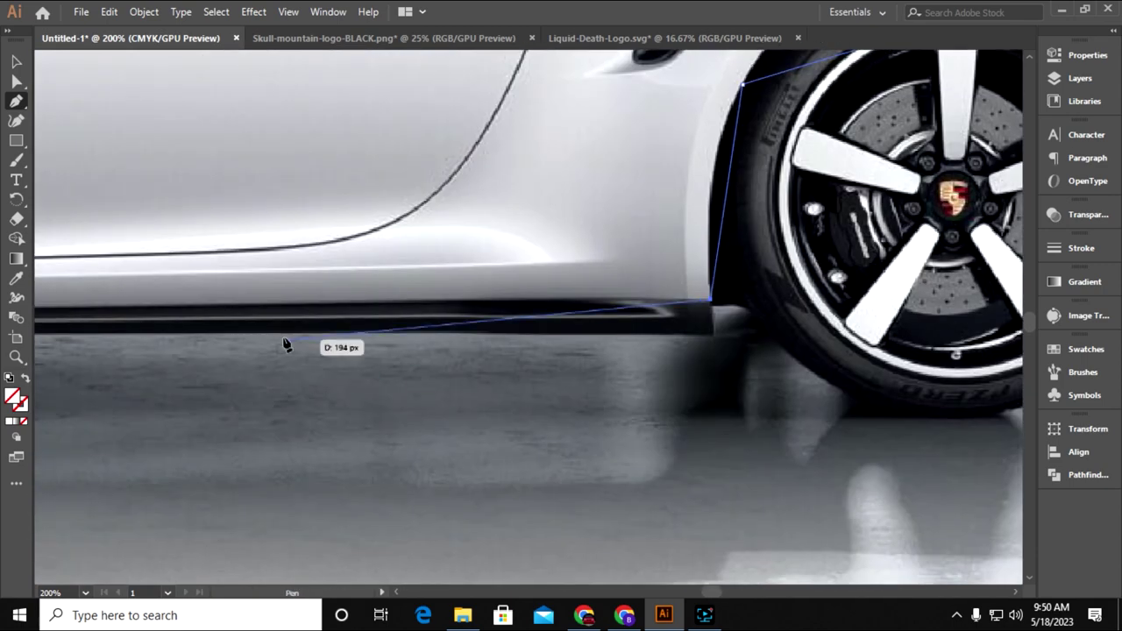
click(184, 306)
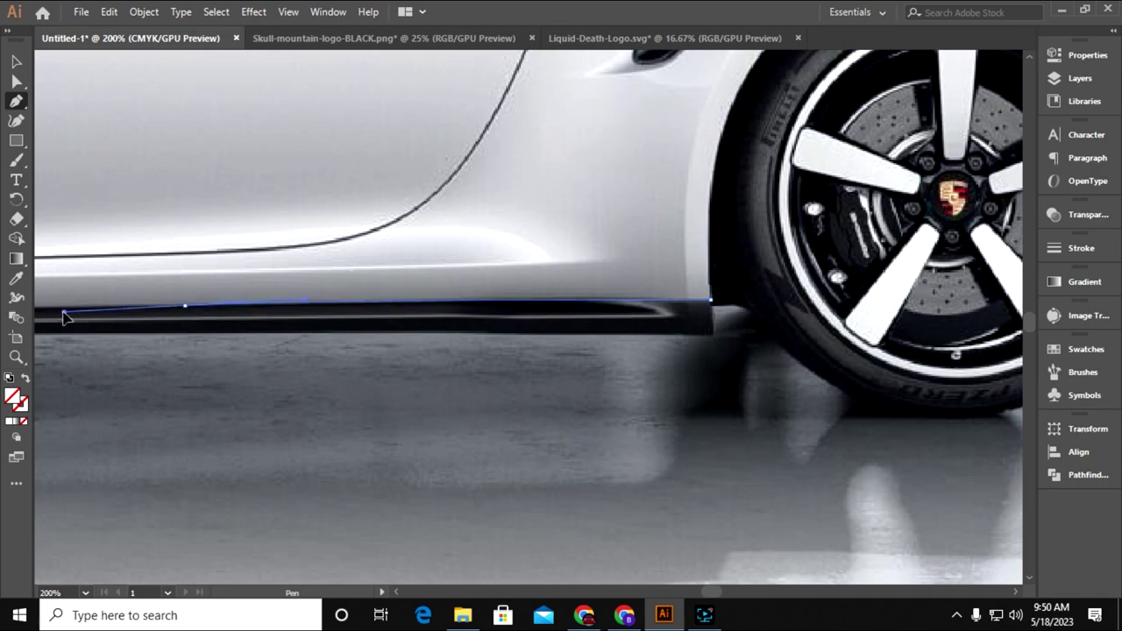
scroll(706, 325, down, 1)
scroll(707, 325, left, 2)
scroll(441, 251, left, 2)
scroll(593, 286, left, 5)
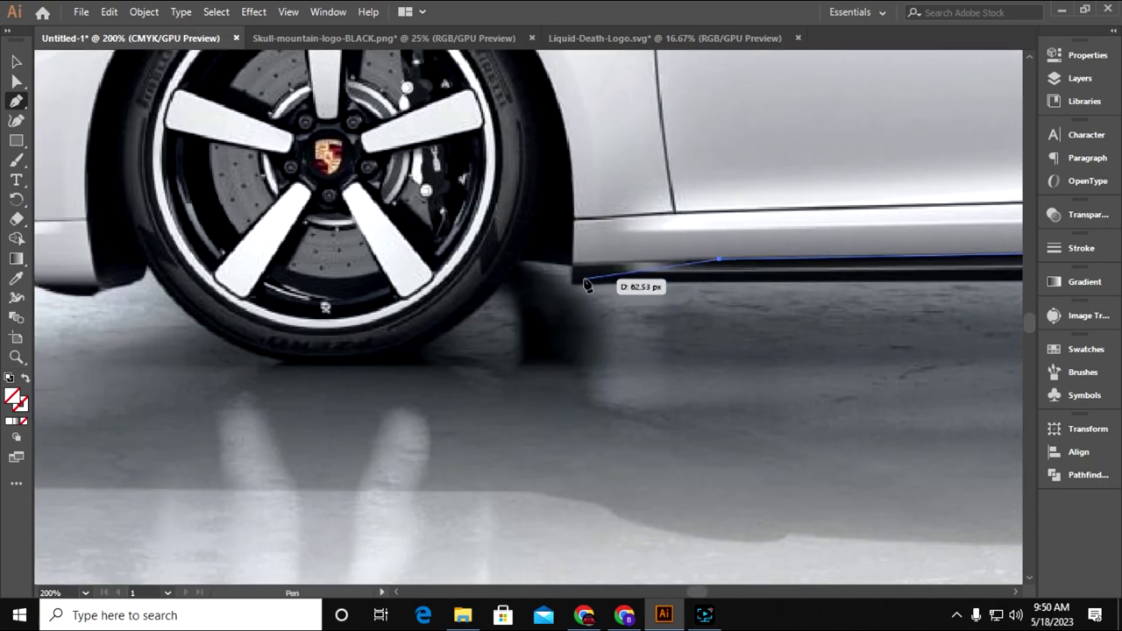
click(571, 265)
Anchor the outline around the front wheel arch to where it meets the light strip
scroll(539, 331, up, 3)
click(543, 263)
scroll(544, 263, up, 3)
scroll(544, 263, left, 2)
click(420, 233)
scroll(421, 233, down, 3)
scroll(429, 193, left, 3)
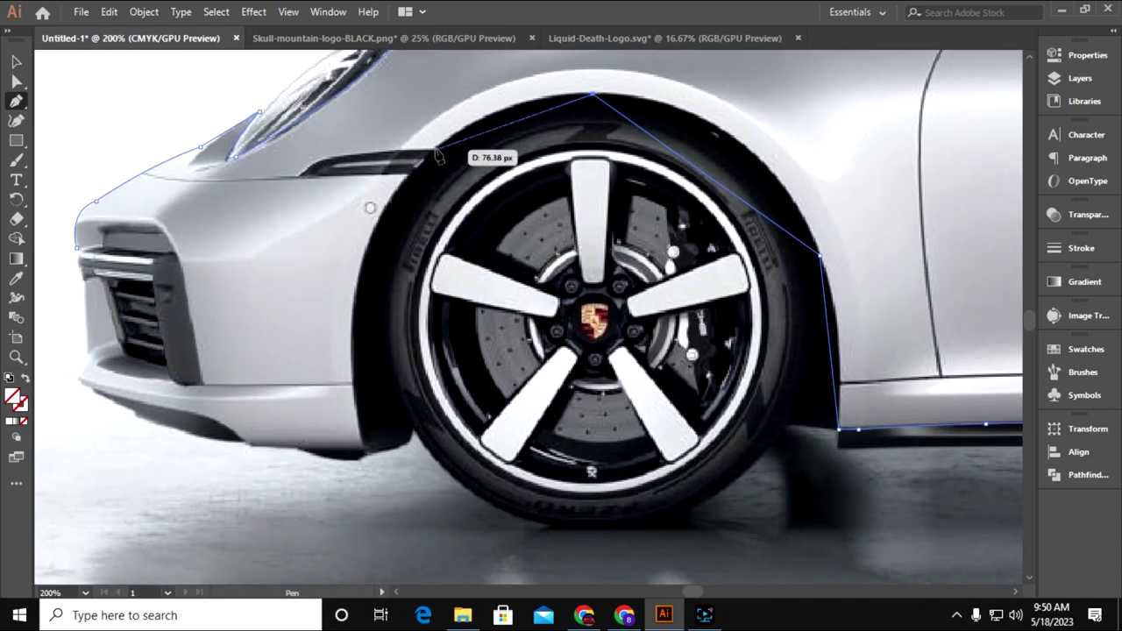
scroll(437, 161, up, 1)
scroll(526, 281, down, 2)
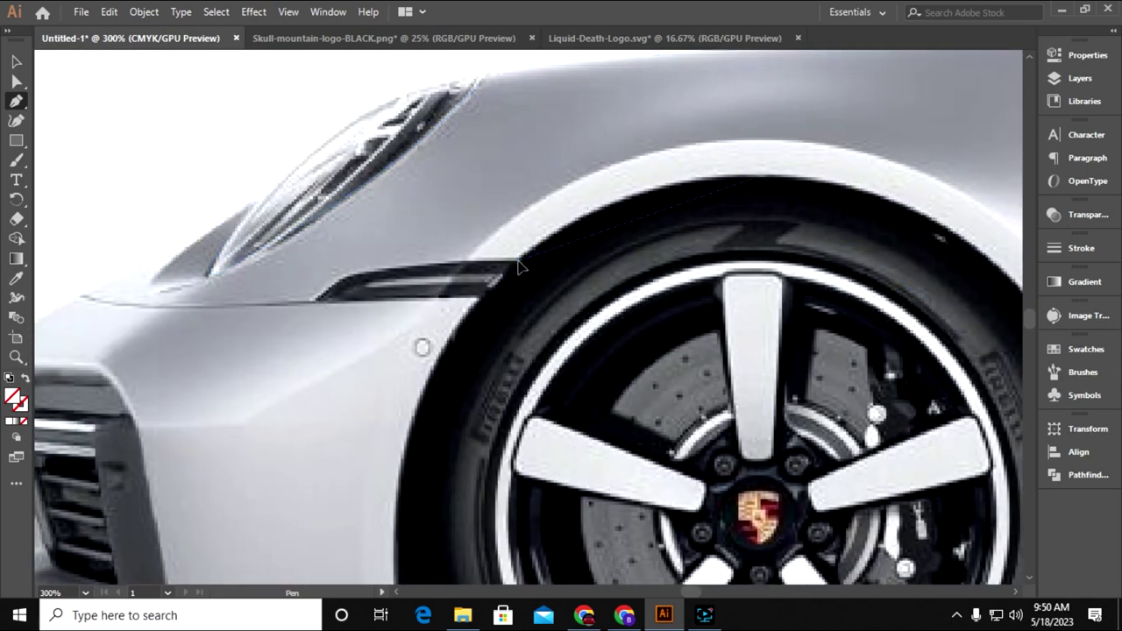
click(517, 261)
scroll(517, 262, up, 1)
scroll(518, 261, left, 1)
Curve the path along the light strip beside the headlight
mouse_move(377, 342)
mouse_down()
mouse_move(344, 367)
mouse_move(377, 351)
mouse_up()
scroll(359, 353, down, 1)
scroll(359, 353, right, 1)
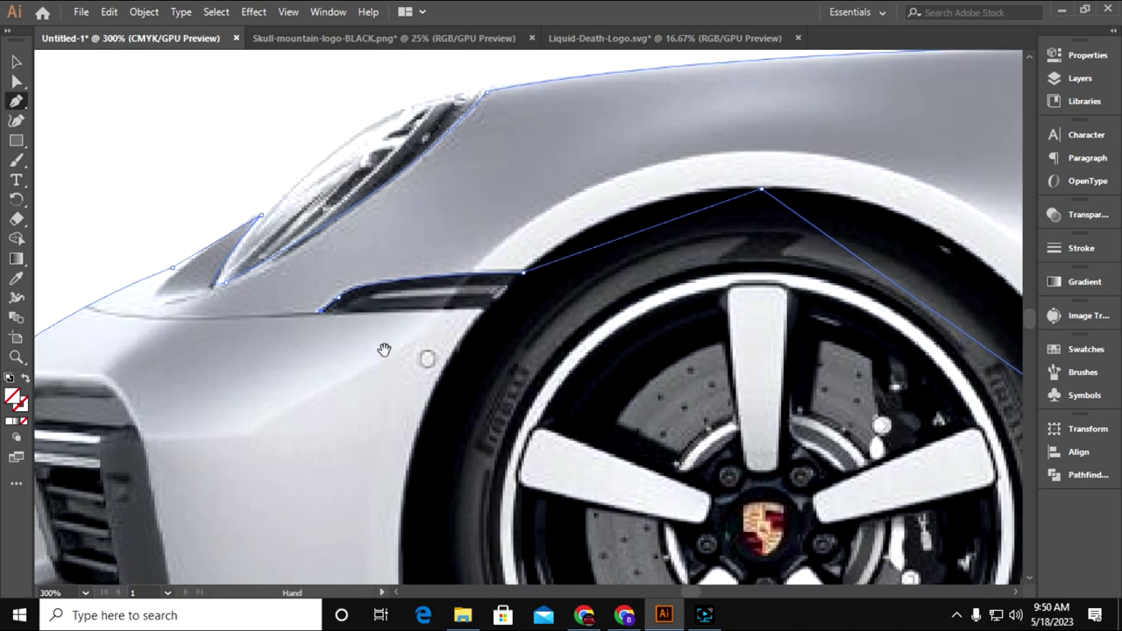
drag(333, 318, 358, 338)
key(ctrl+plus)
key(ctrl+plus)
key(ctrl+minus)
scroll(491, 350, left, 1)
mouse_move(531, 315)
mouse_down()
mouse_move(521, 335)
mouse_move(533, 321)
mouse_up()
drag(739, 316, 741, 317)
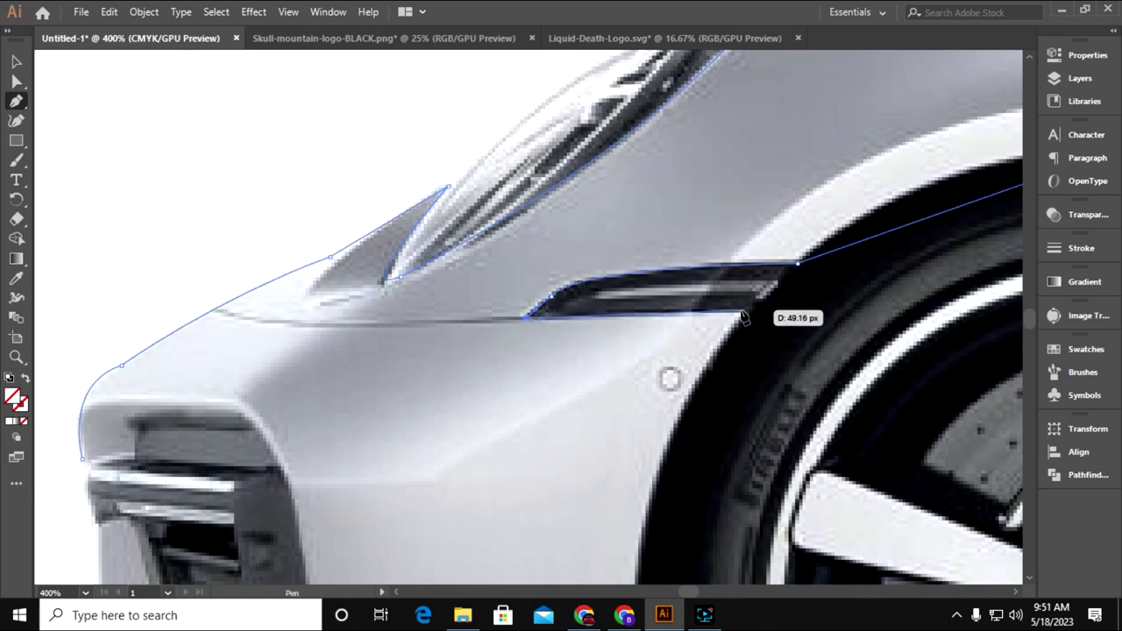
mouse_move(744, 317)
mouse_down()
mouse_move(887, 314)
mouse_move(826, 318)
mouse_up()
Curve down to the front bumper's lower corner, undoing a misplaced point
key(ctrl+minus)
drag(500, 418, 550, 183)
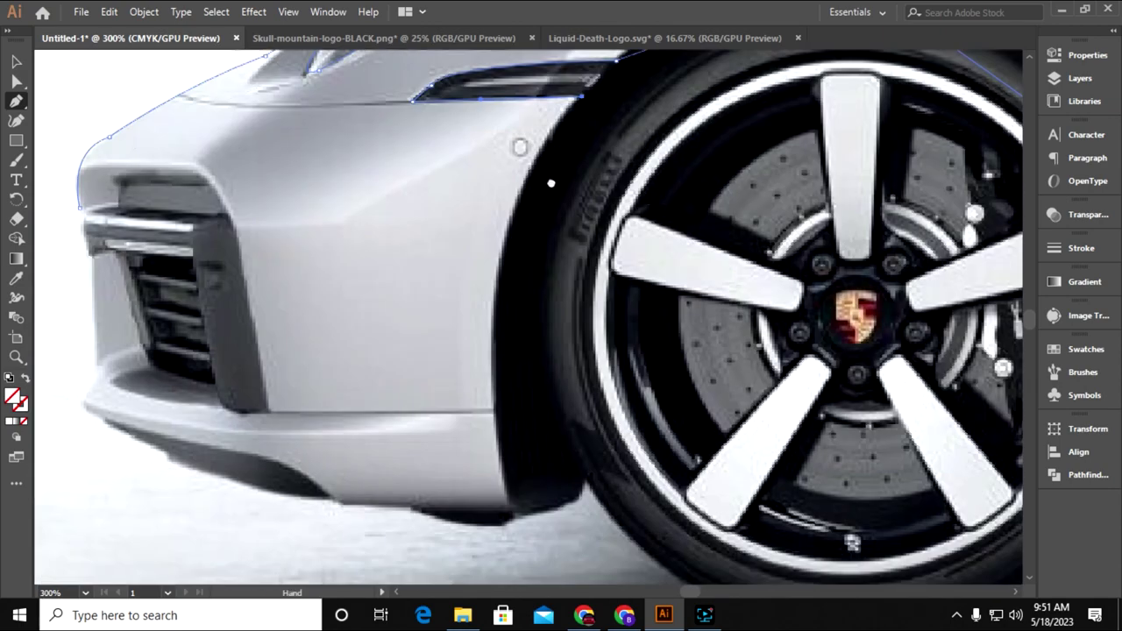
scroll(533, 465, down, 5)
mouse_move(455, 326)
mouse_down()
mouse_move(622, 379)
mouse_move(572, 357)
mouse_move(616, 366)
mouse_up()
scroll(457, 328, left, 5)
scroll(494, 371, left, 5)
key(ctrl+z)
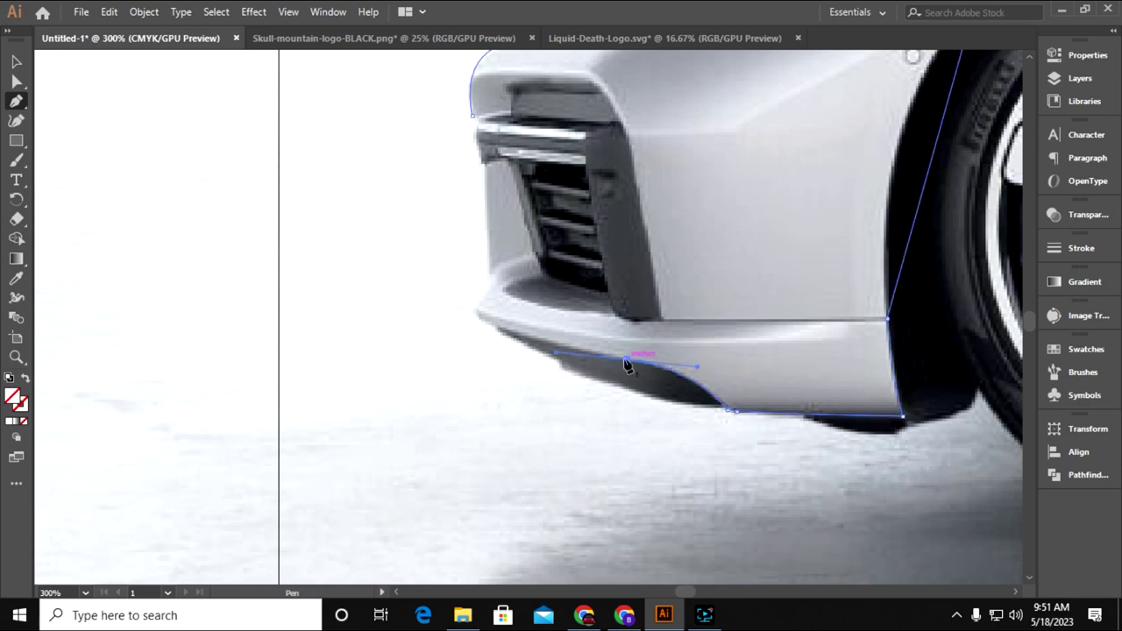
Add curved anchors along the front bumper's lower edge
scroll(564, 362, left, 5)
scroll(563, 362, up, 2)
drag(619, 396, 564, 379)
scroll(613, 407, up, 1)
scroll(614, 408, right, 1)
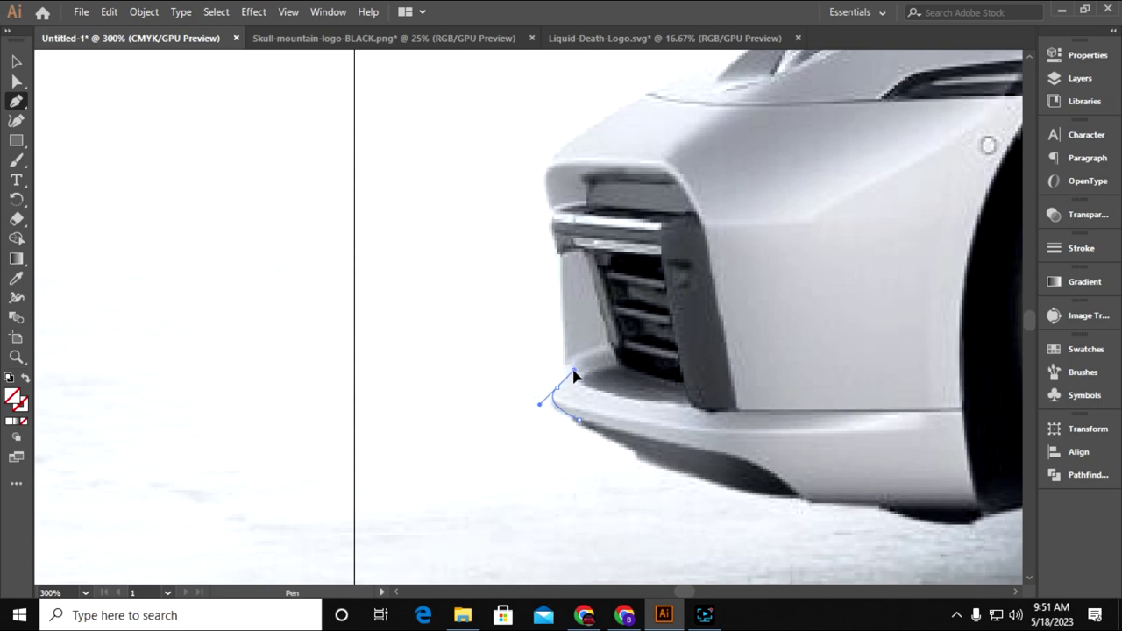
scroll(556, 388, up, 2)
mouse_move(557, 416)
mouse_down()
mouse_move(547, 445)
mouse_move(602, 296)
mouse_move(468, 381)
mouse_move(385, 415)
mouse_up()
scroll(562, 423, up, 2)
scroll(577, 505, up, 1)
scroll(469, 382, left, 3)
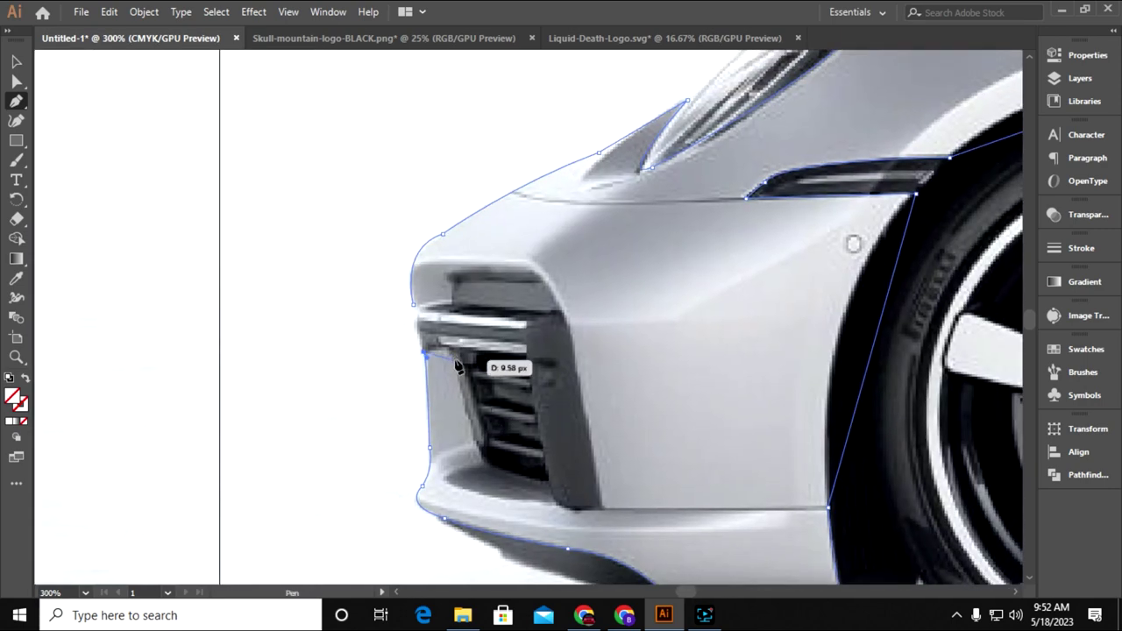
Trace around the grille and bumper bottom, closing the path at its starting anchor
mouse_move(456, 360)
mouse_down()
mouse_move(460, 383)
mouse_move(408, 303)
mouse_up()
mouse_move(424, 388)
mouse_down()
mouse_move(326, 390)
mouse_move(320, 416)
mouse_up()
drag(400, 421, 462, 427)
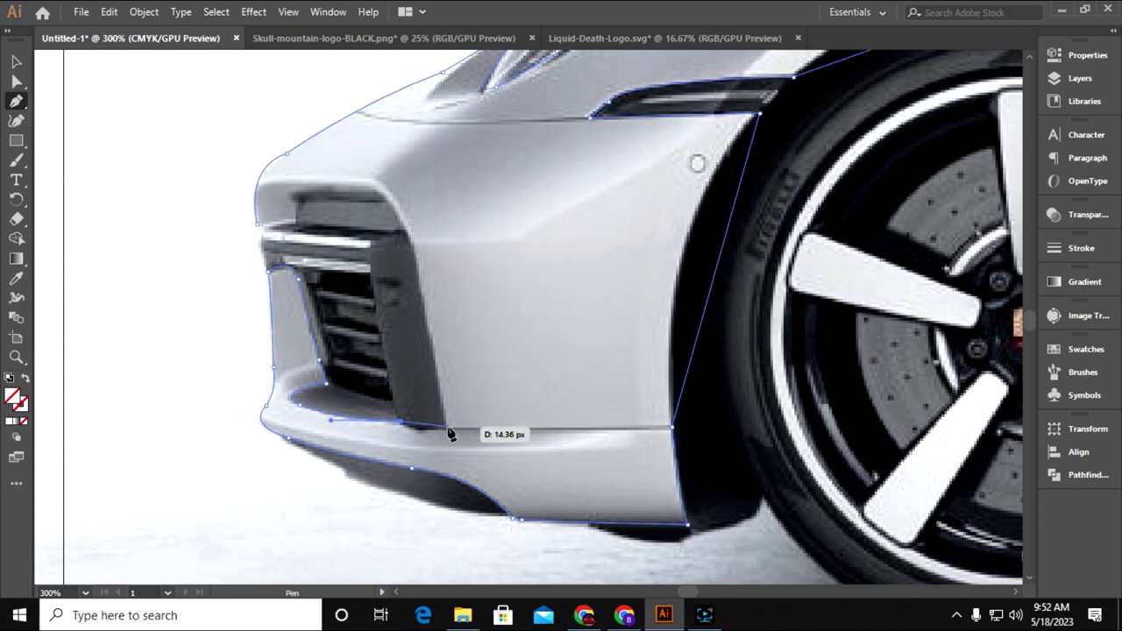
drag(419, 270, 415, 385)
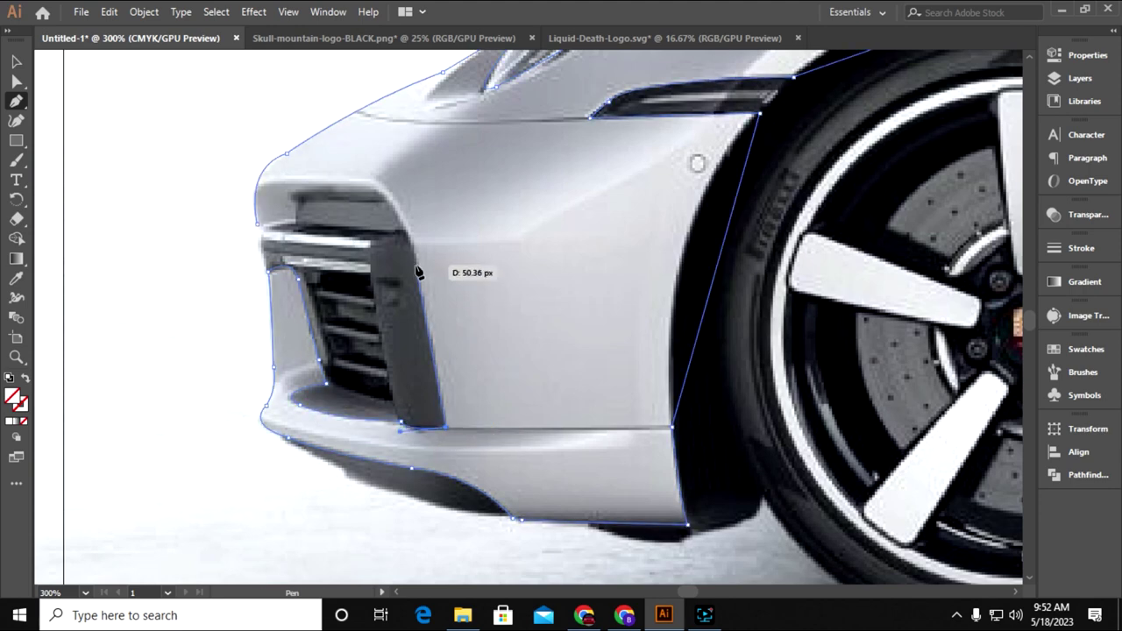
scroll(420, 280, up, 3)
mouse_move(415, 386)
mouse_down()
mouse_move(355, 283)
mouse_move(420, 418)
mouse_move(414, 469)
mouse_up()
scroll(368, 316, up, 3)
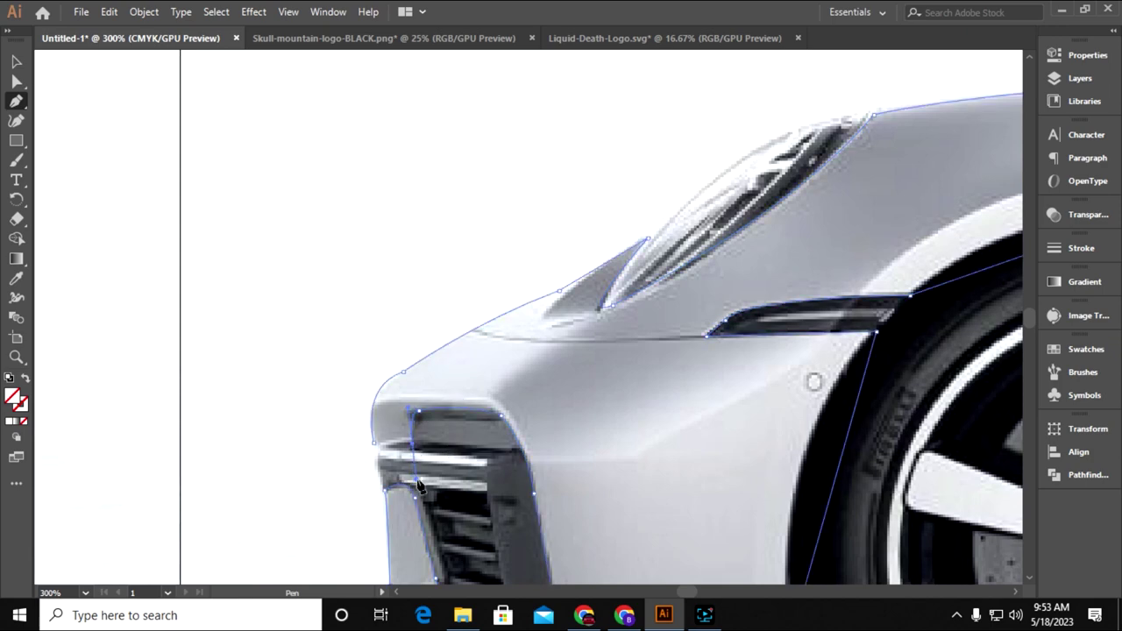
mouse_move(427, 494)
mouse_down()
mouse_move(522, 385)
mouse_move(489, 344)
mouse_move(472, 343)
mouse_up()
ctrl+click(476, 343)
Use the Anchor Point Tool to curve the front fender and front wheel-arch segments
key(ctrl+0)
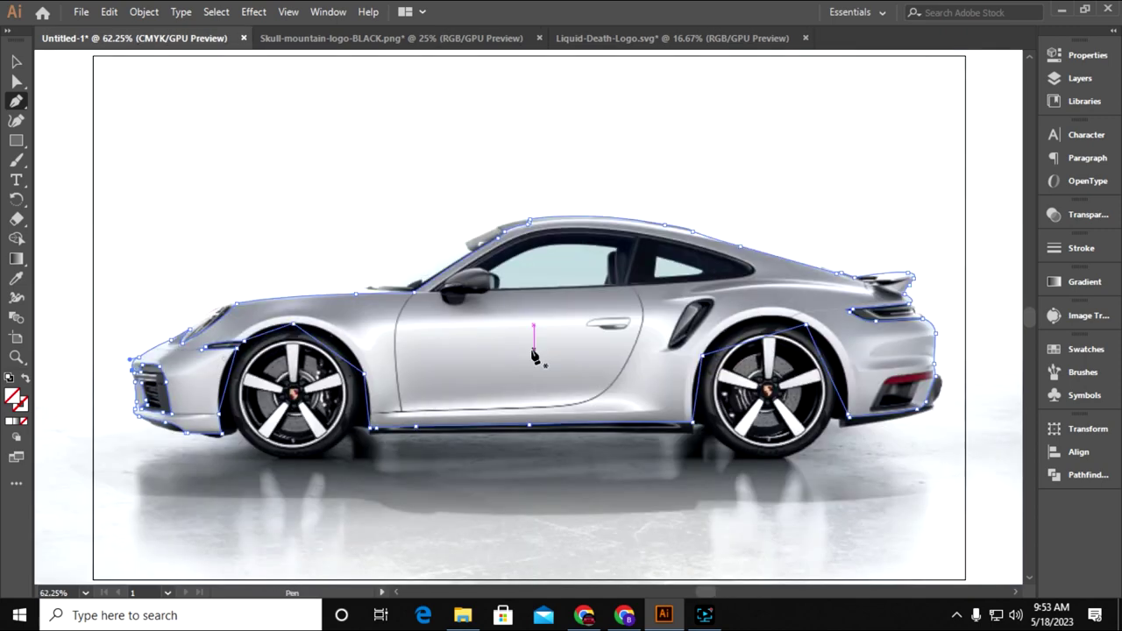
key(ctrl+plus)
key(ctrl+plus)
key(ctrl+plus)
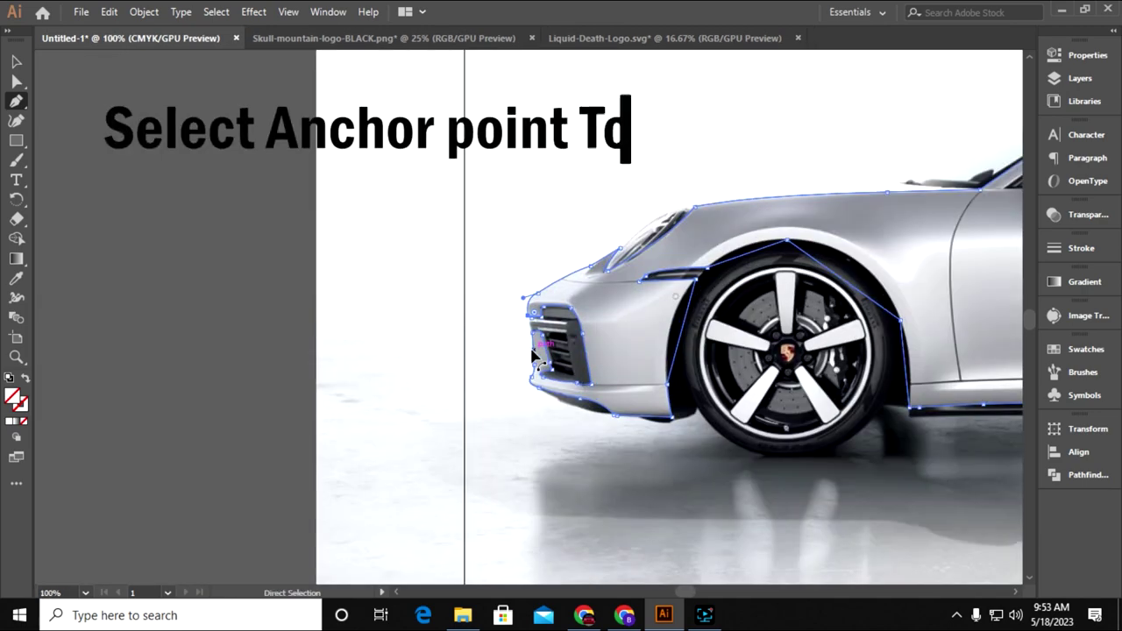
scroll(535, 355, left, 3)
drag(580, 351, 424, 323)
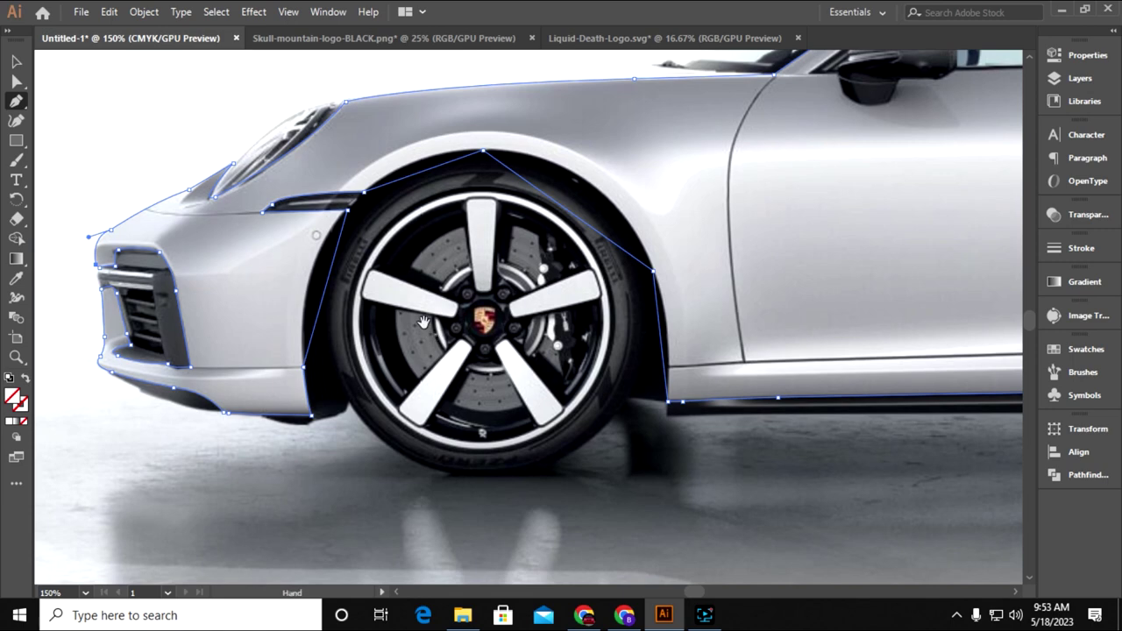
drag(424, 324, 442, 372)
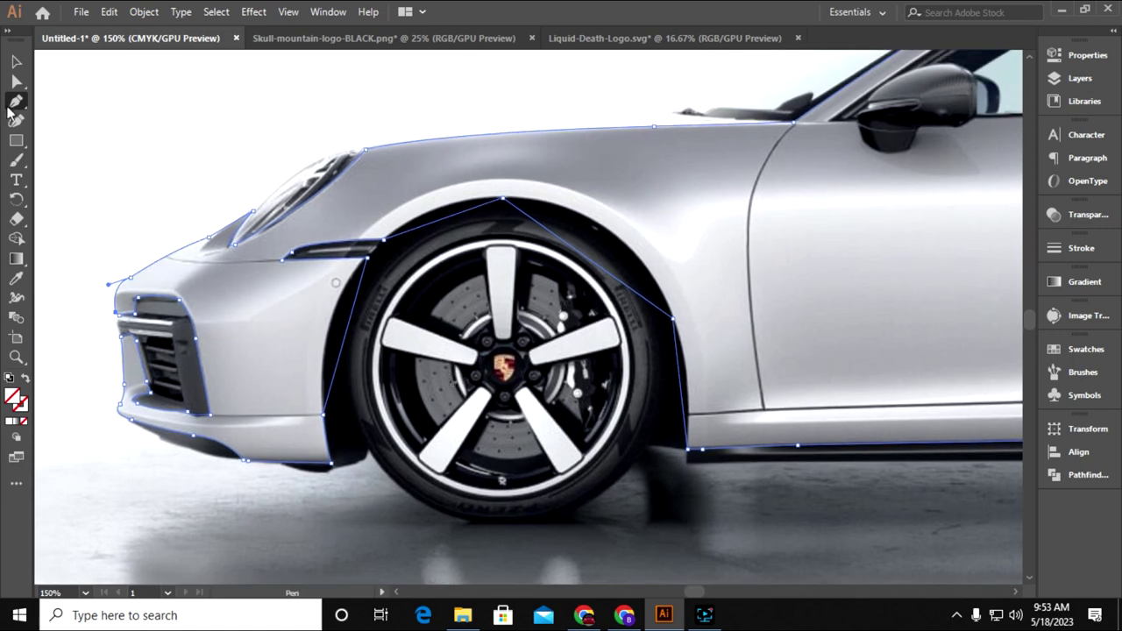
click(13, 103)
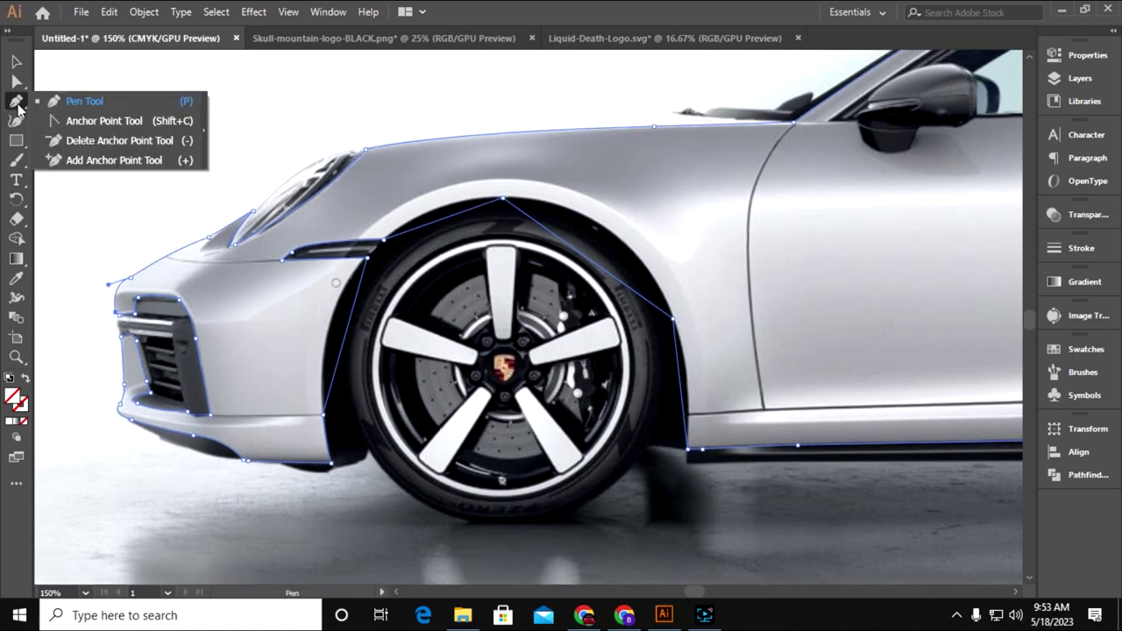
click(98, 121)
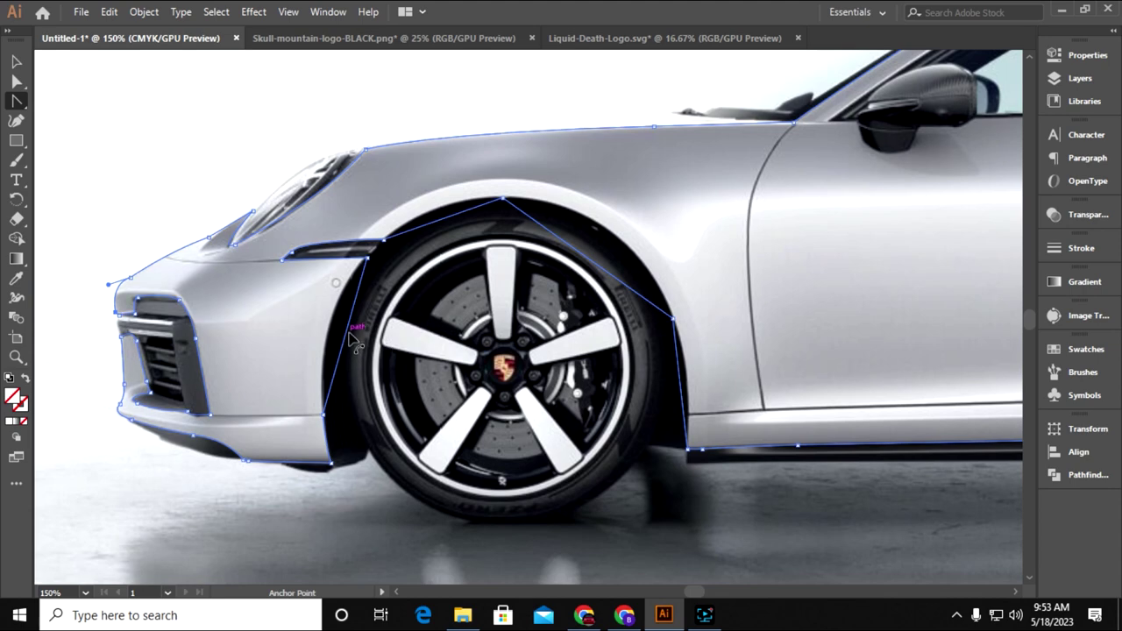
drag(354, 337, 345, 336)
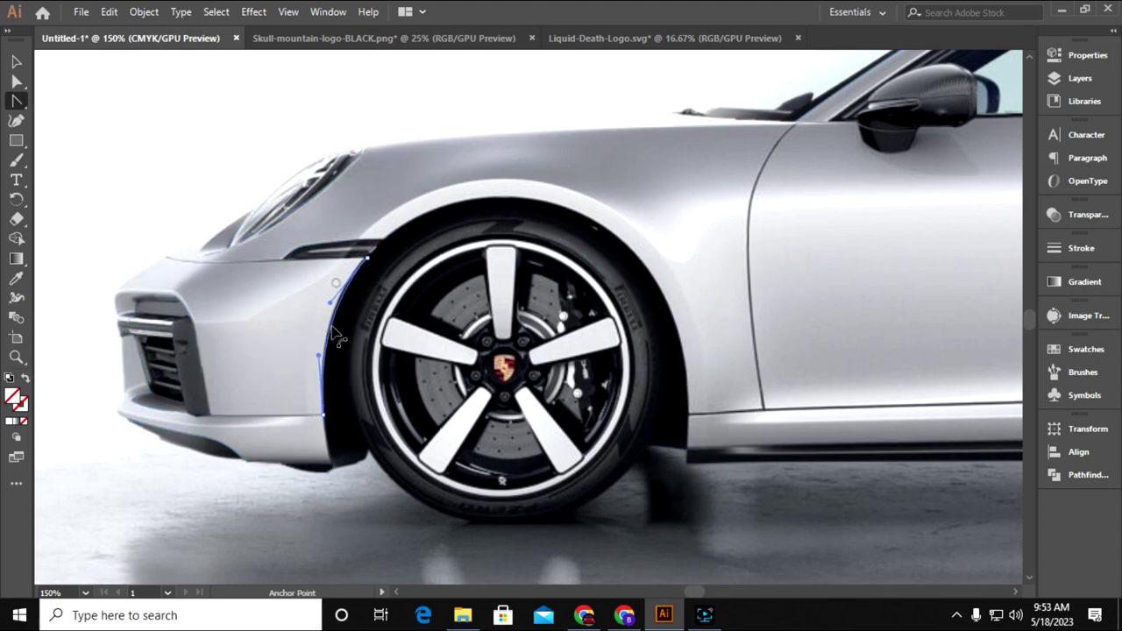
drag(336, 335, 337, 335)
drag(441, 223, 442, 219)
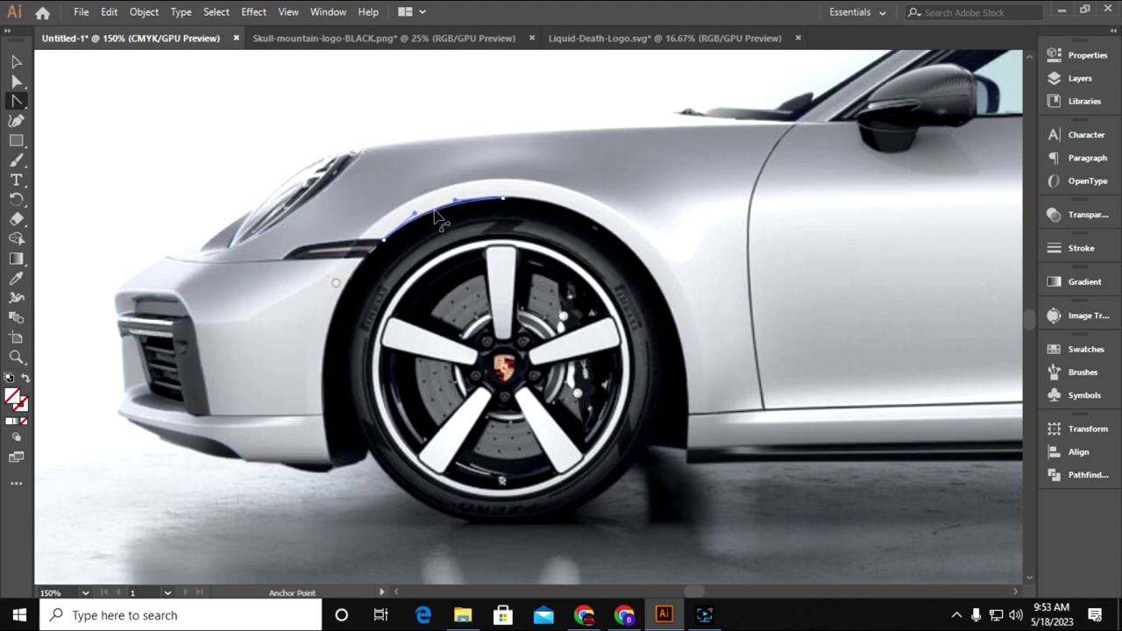
drag(592, 263, 611, 237)
Bend the forward half of the rear wheel arch to follow the photo
scroll(611, 237, right, 5)
scroll(438, 263, down, 2)
scroll(324, 289, right, 6)
scroll(469, 373, right, 3)
scroll(469, 372, up, 2)
drag(564, 226, 547, 208)
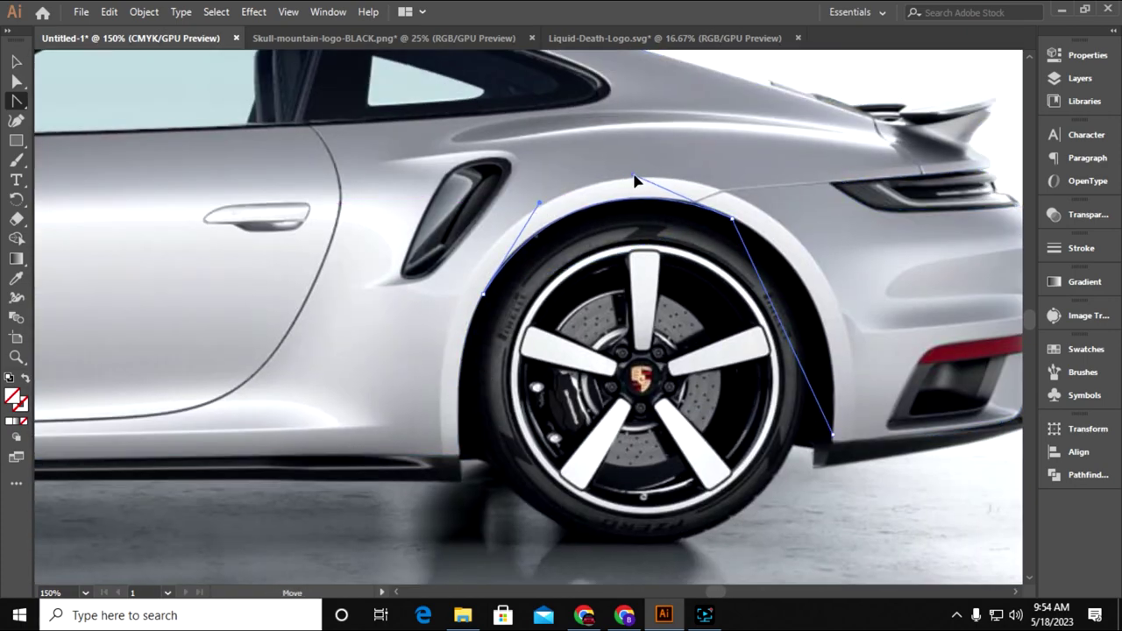
scroll(631, 178, right, 3)
scroll(632, 178, down, 2)
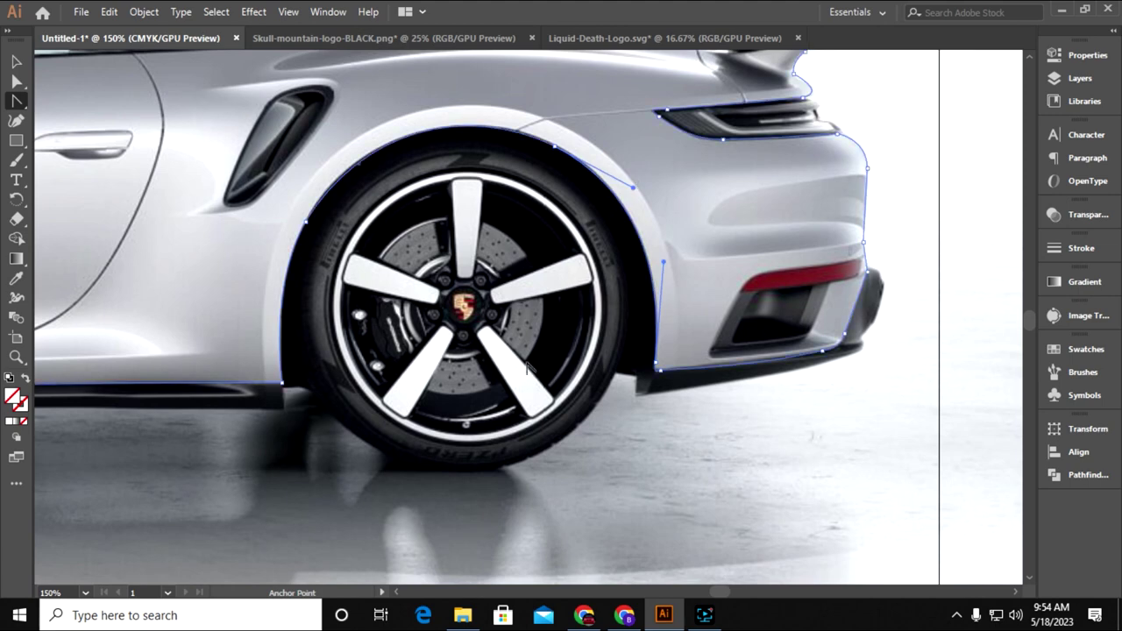
key(ctrl+0)
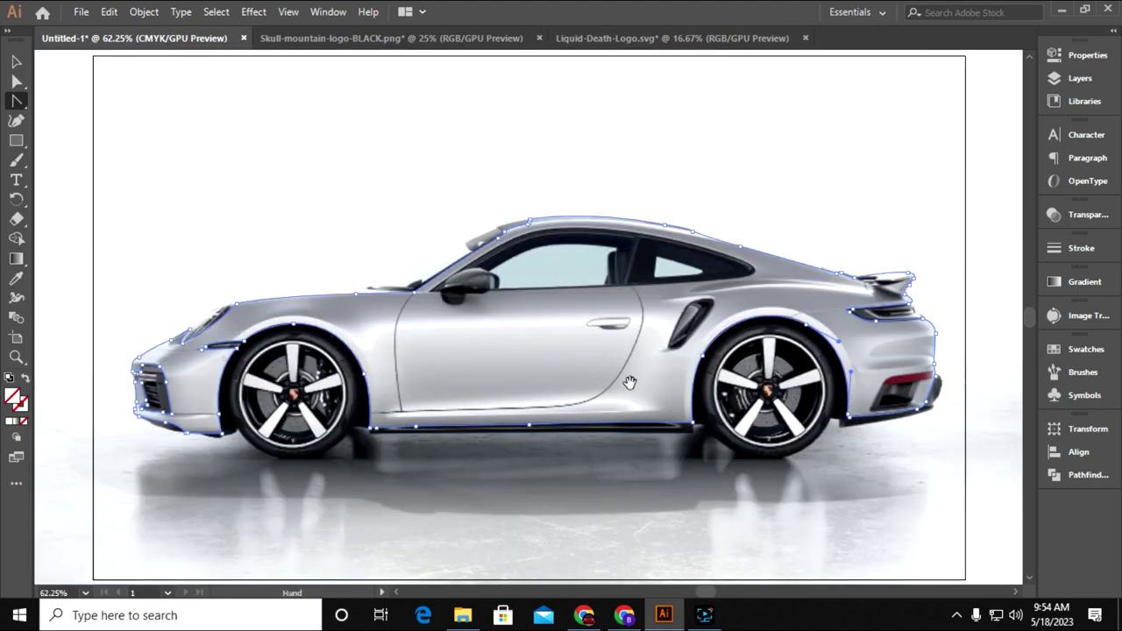
Fill the selected car outline with bright red F40303
scroll(610, 378, down, 2)
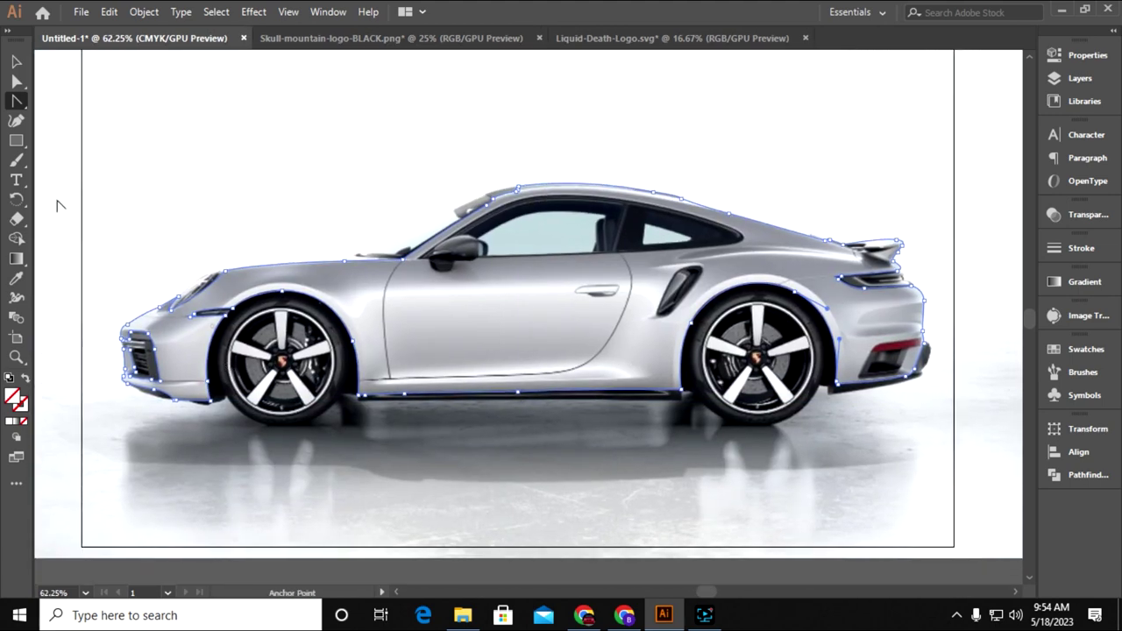
click(15, 65)
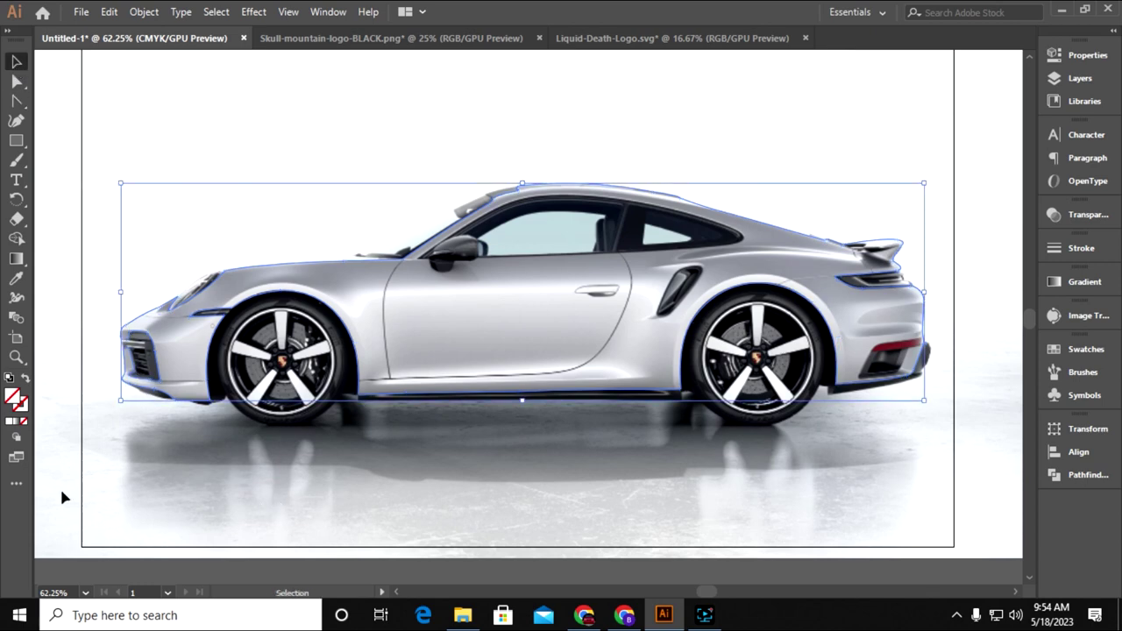
click(10, 424)
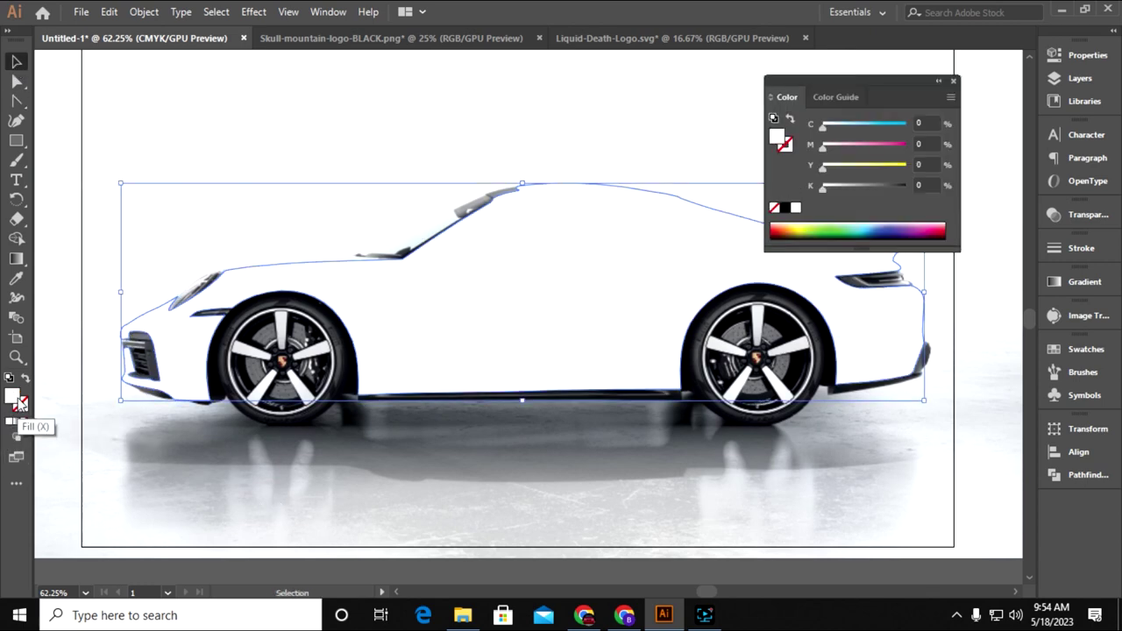
double_click(13, 398)
click(551, 212)
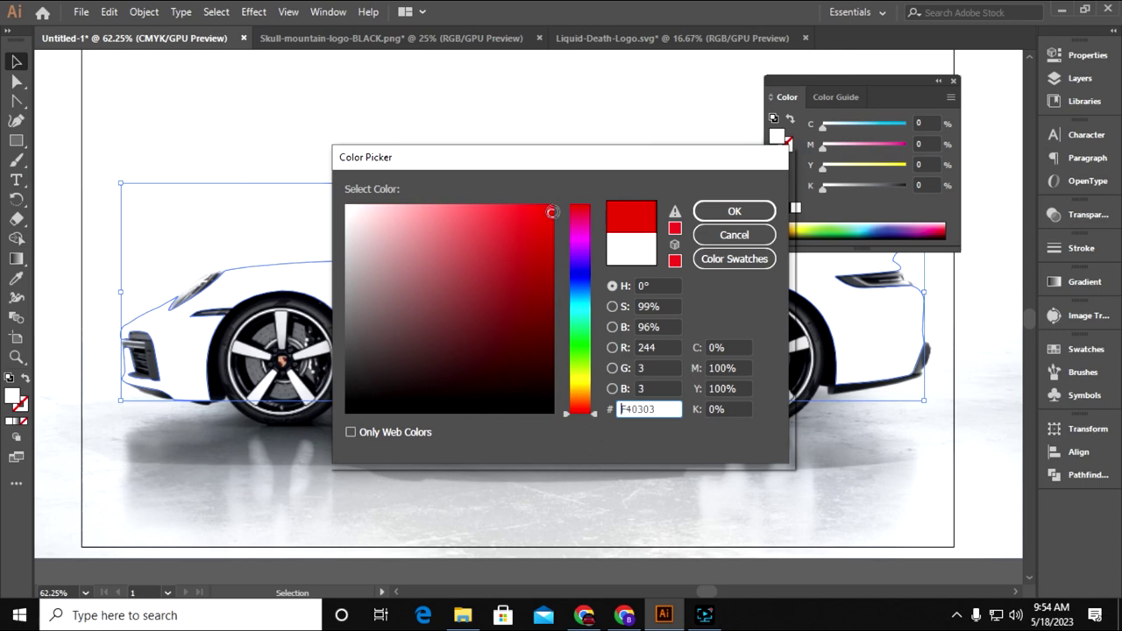
click(719, 212)
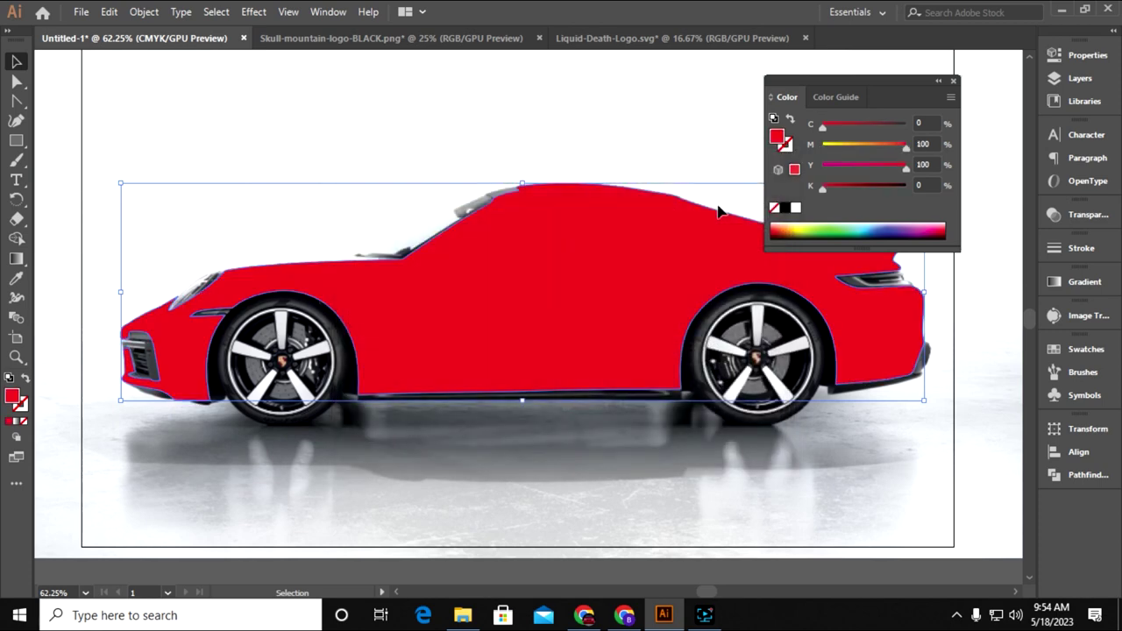
Collapse the Color panel and dock it with the other panels
click(938, 82)
drag(783, 101, 1078, 501)
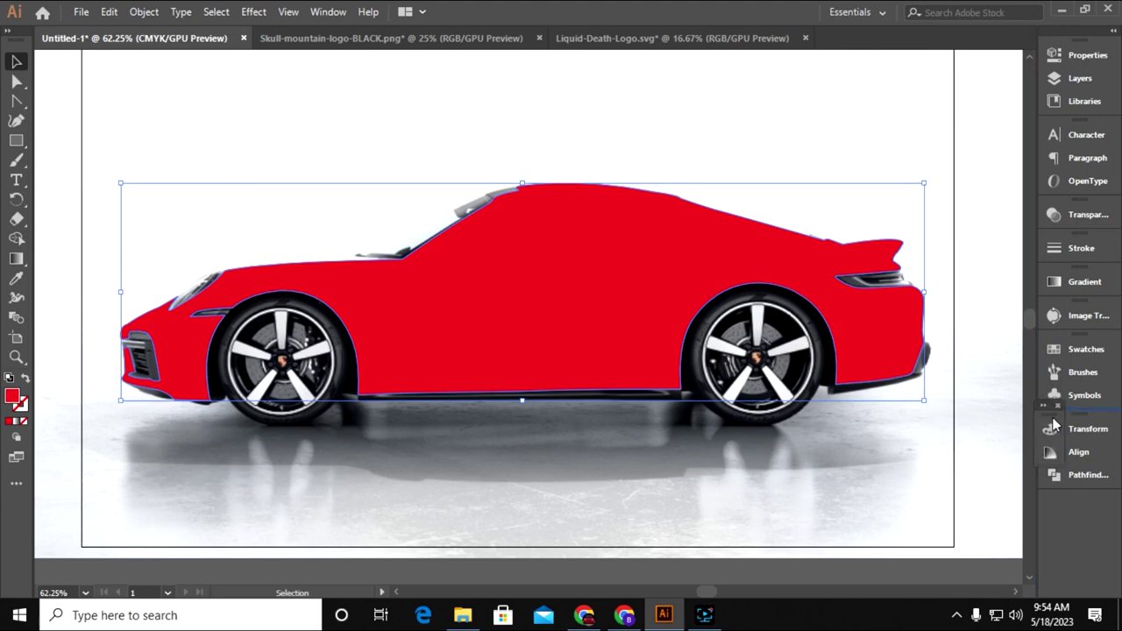
scroll(580, 324, down, 1)
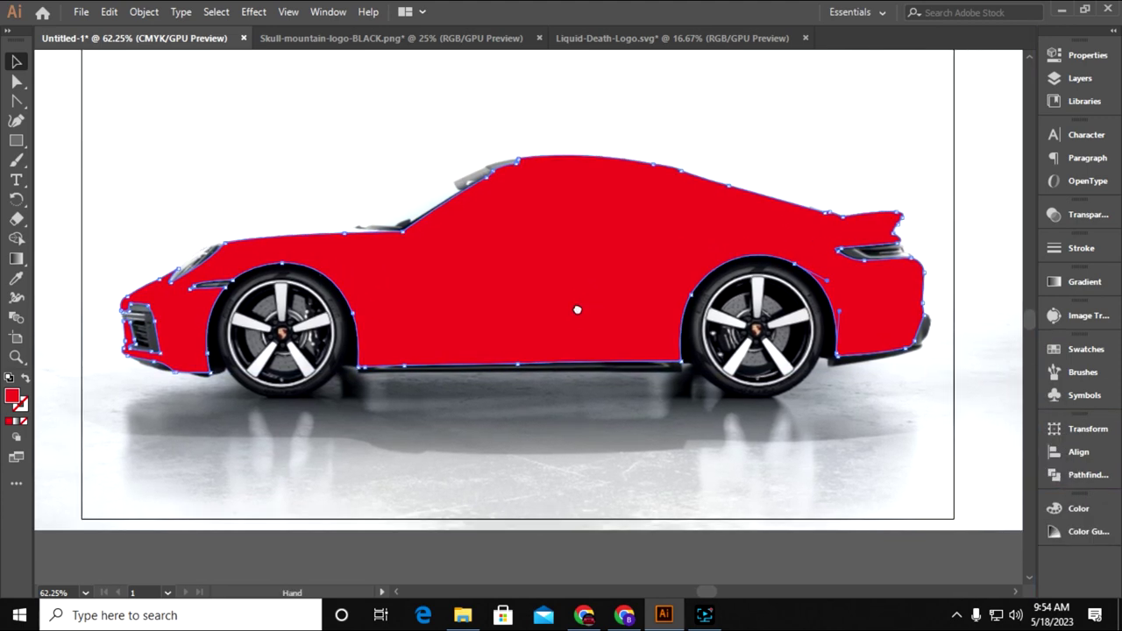
Reselect the car shape and set its fill to None so the photo shows through
click(535, 471)
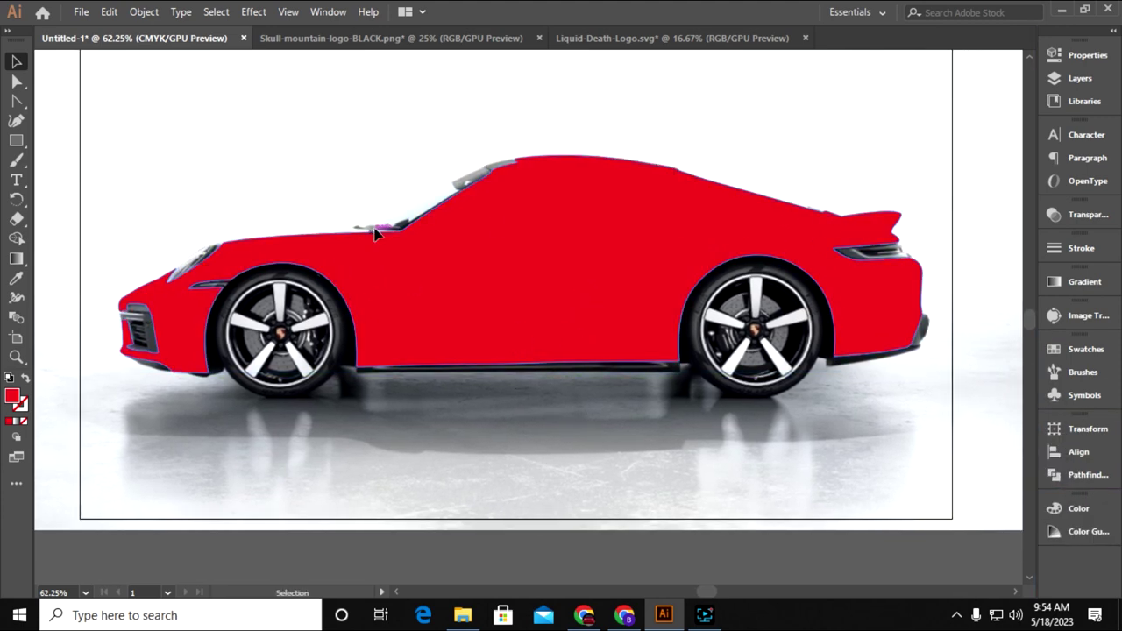
click(515, 260)
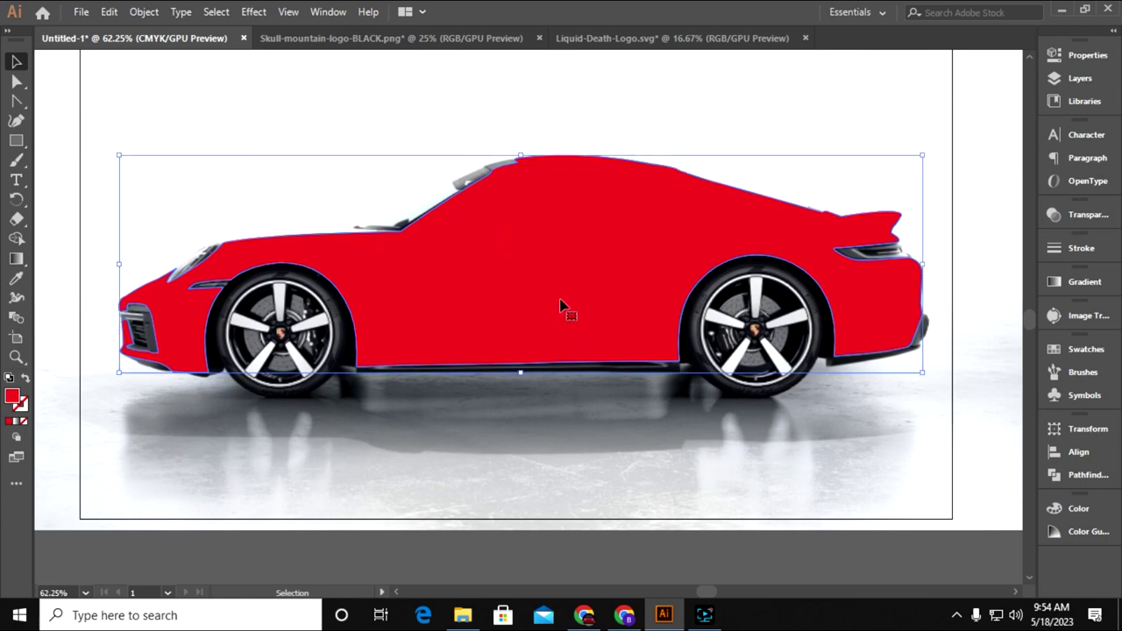
click(24, 421)
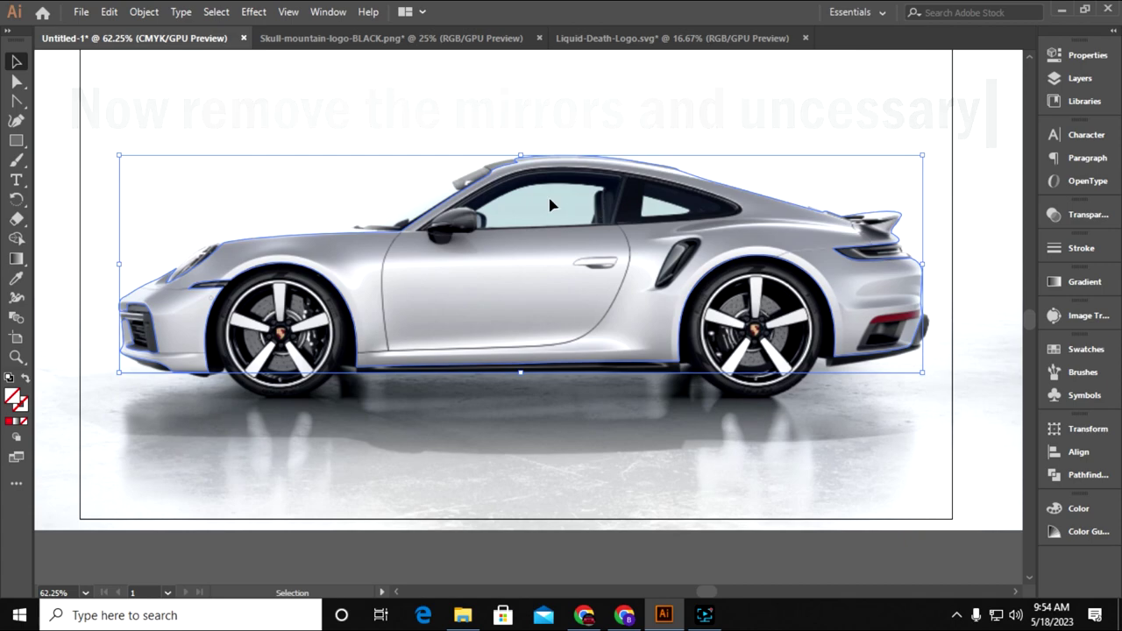
key(a)
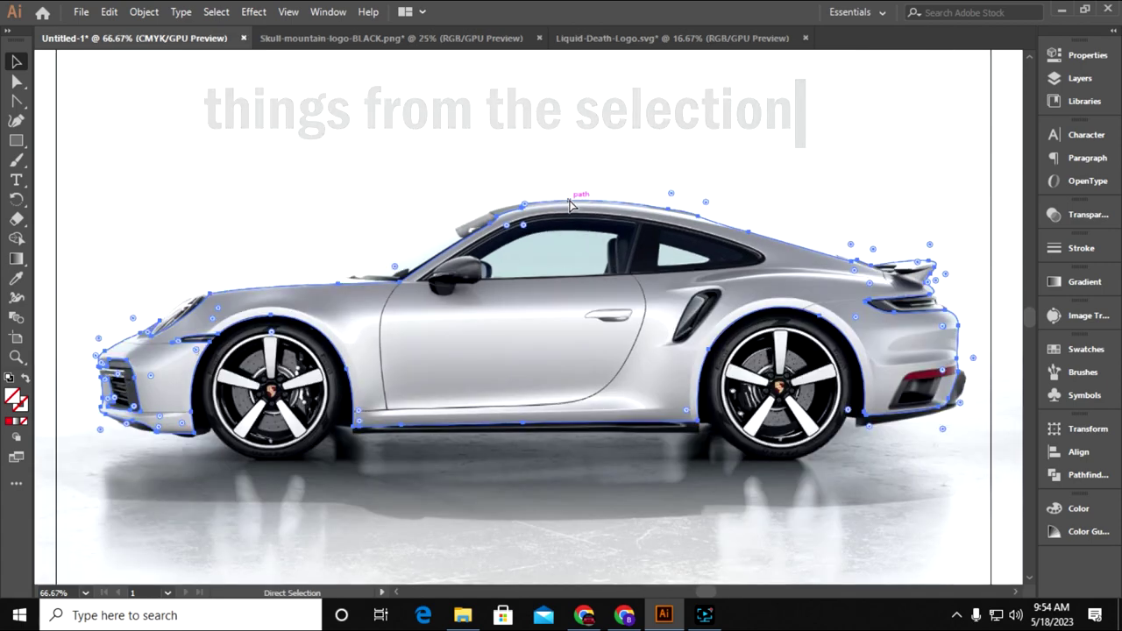
With the Pen tool, start a new path at the windscreen pillar base
scroll(569, 206, up, 3)
scroll(570, 206, up, 1)
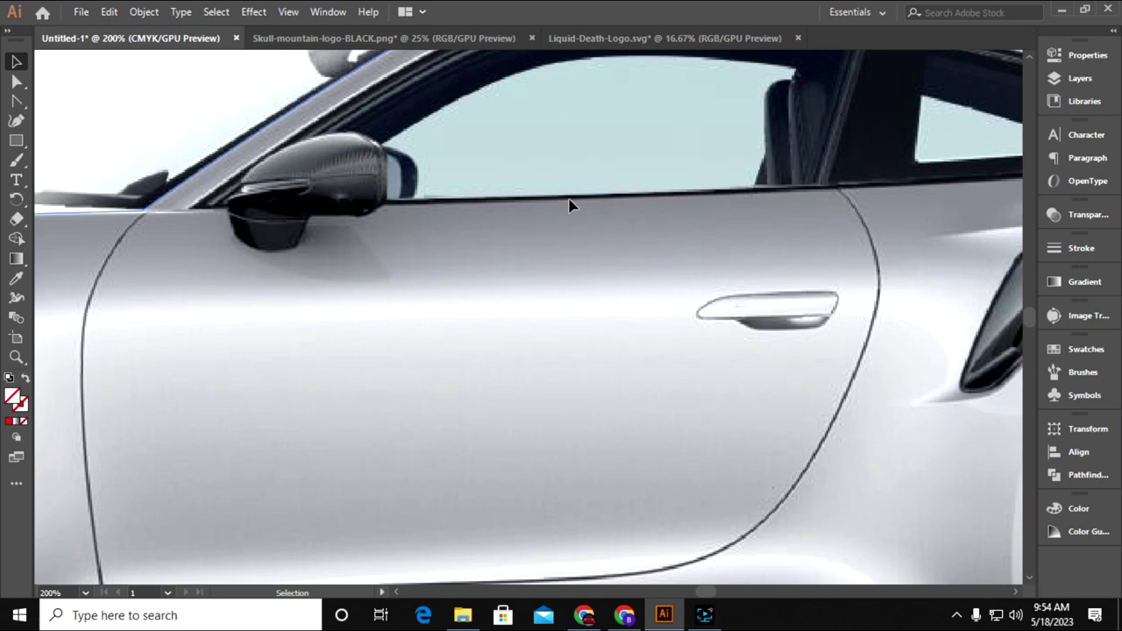
key(p)
drag(363, 248, 461, 318)
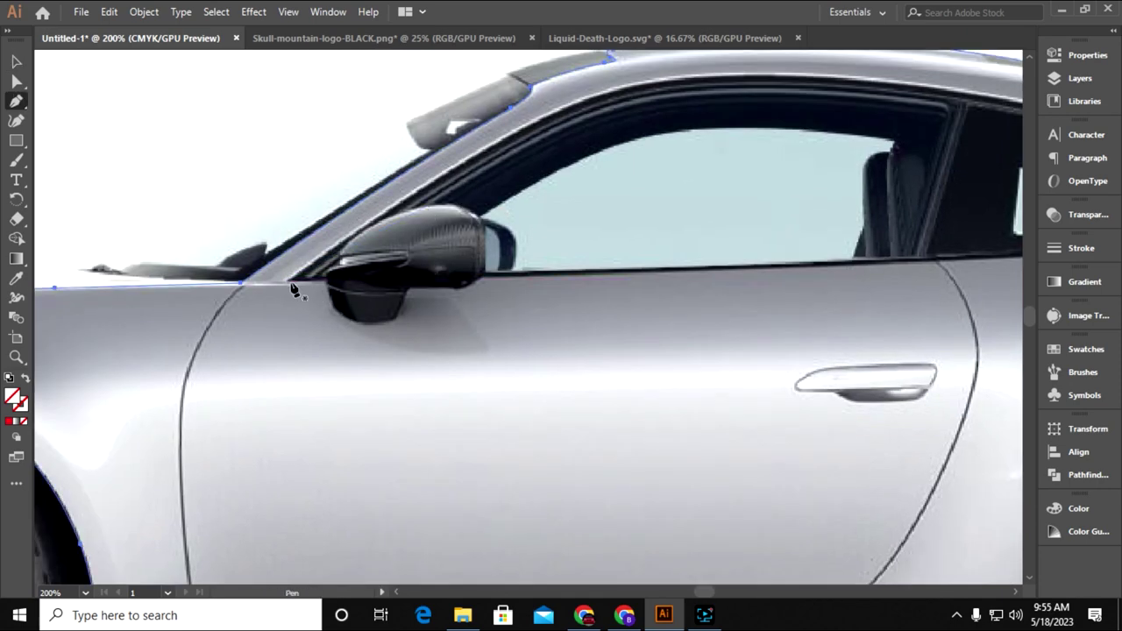
scroll(291, 283, up, 1)
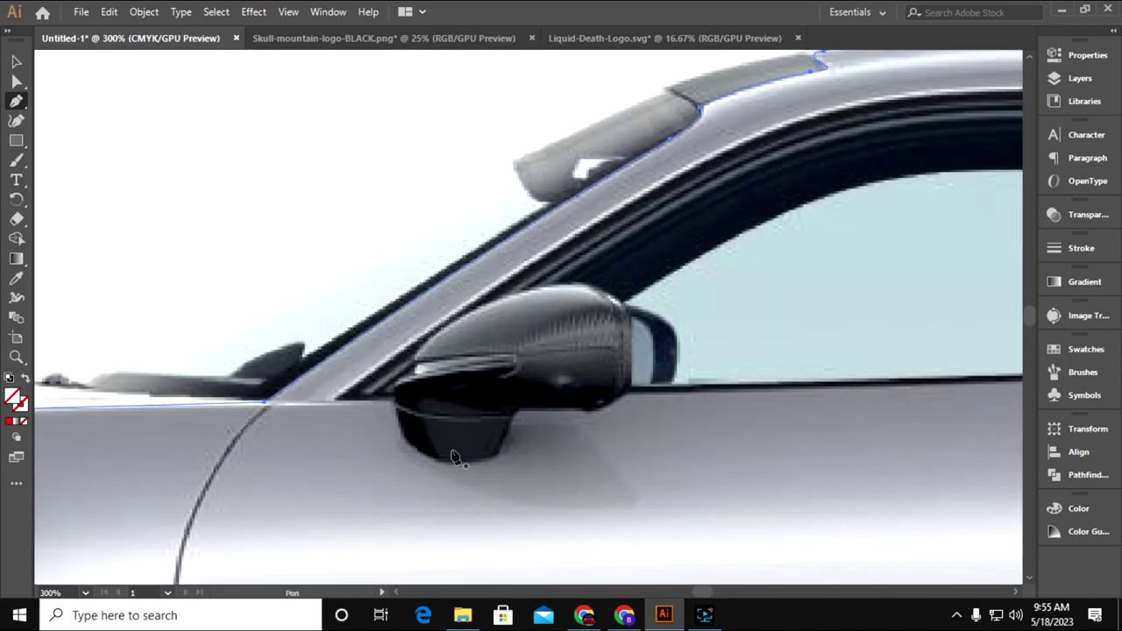
click(340, 405)
Add curved anchors along the window top, rear window corner and sill
drag(666, 178, 825, 141)
drag(654, 184, 175, 177)
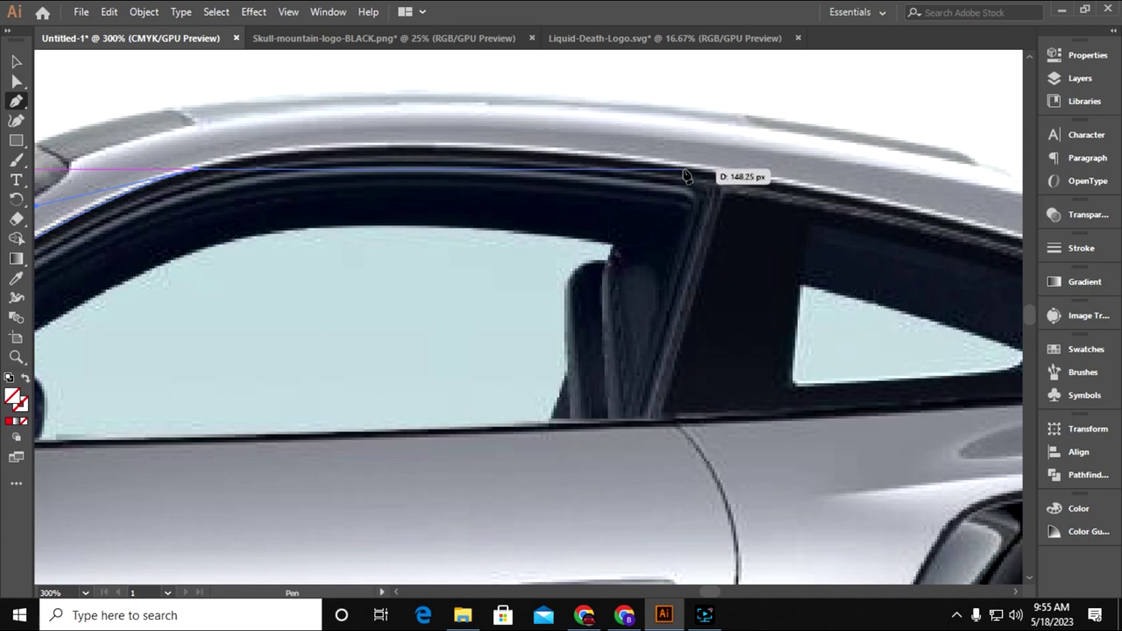
drag(784, 213, 338, 201)
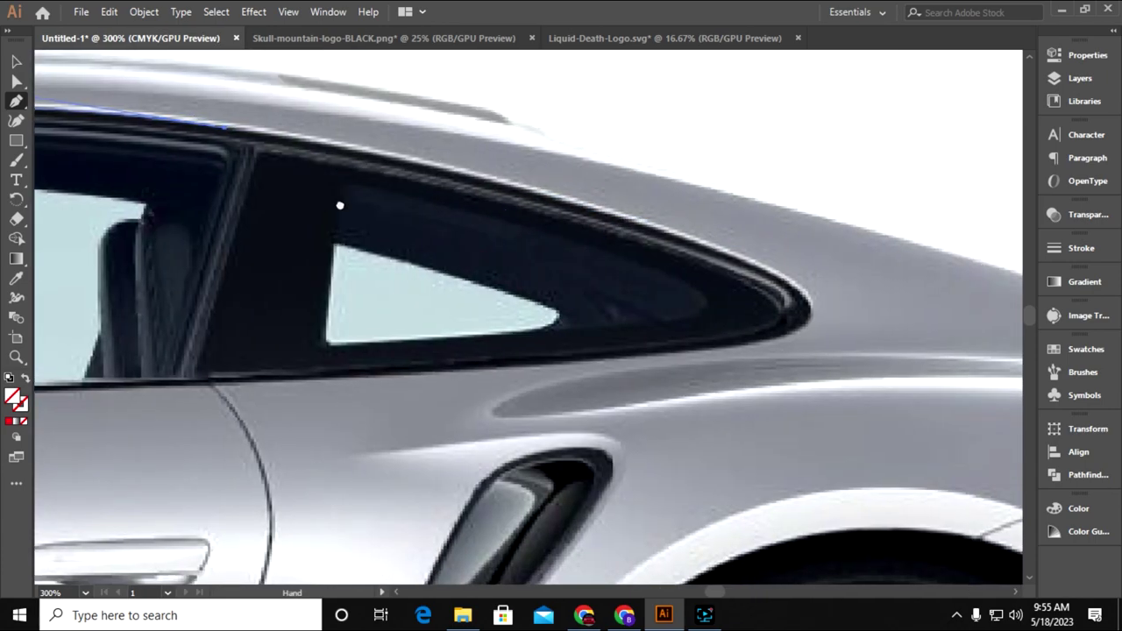
drag(717, 253, 935, 349)
mouse_move(759, 347)
mouse_down()
mouse_move(701, 230)
mouse_move(928, 137)
mouse_up()
drag(395, 164, 144, 175)
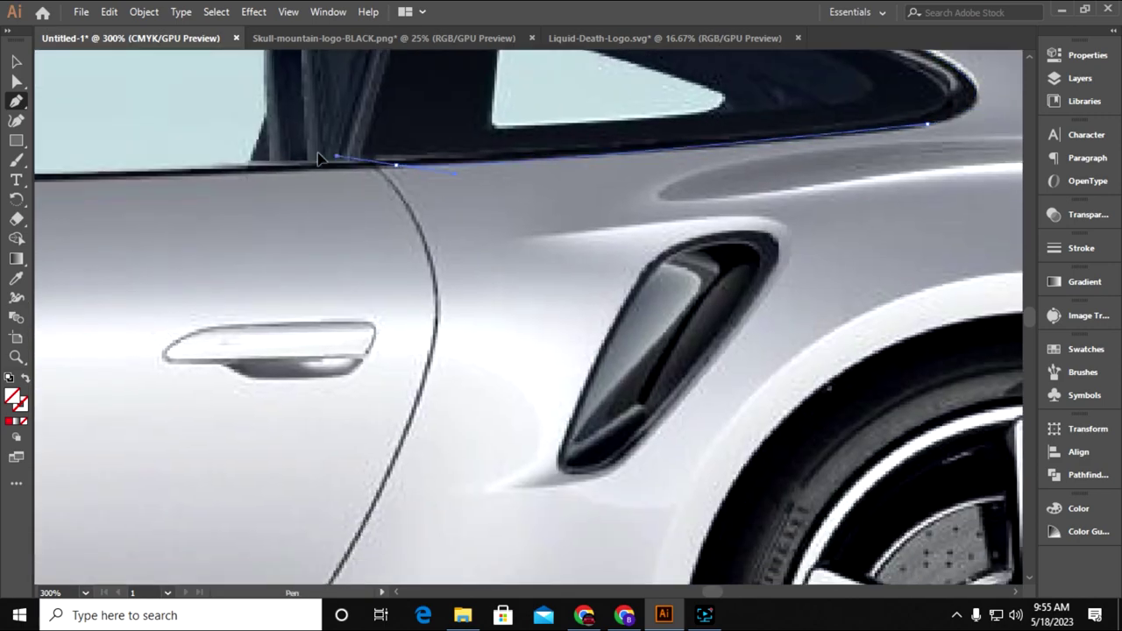
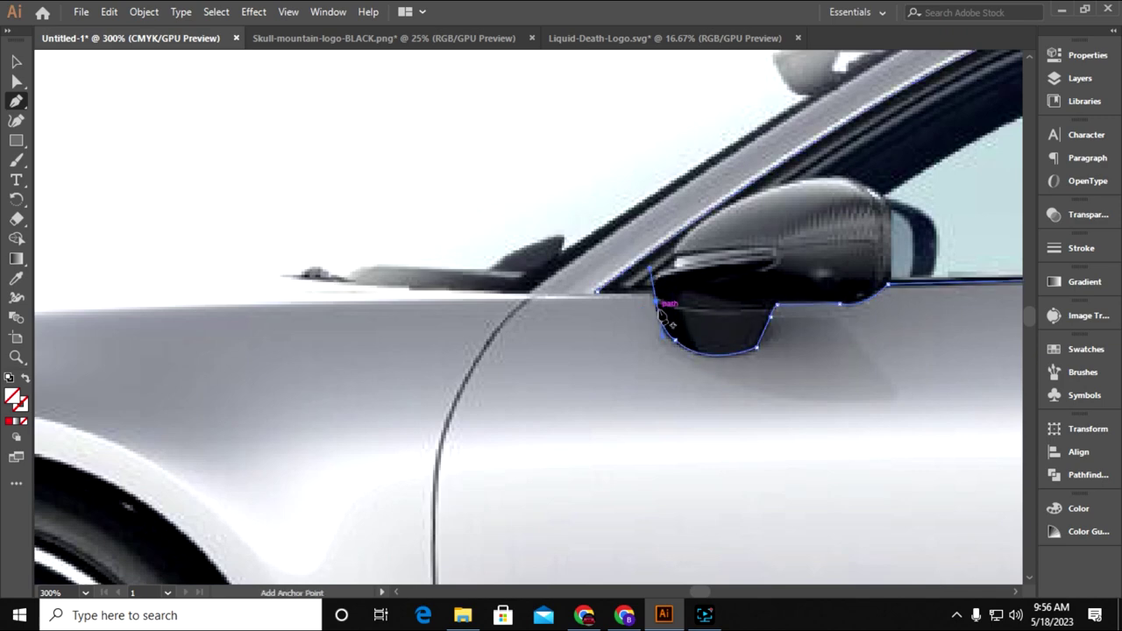
Close the window outline and fill it red at about 44% opacity
drag(657, 298, 602, 292)
key(ctrl+minus)
key(ctrl+minus)
key(ctrl+minus)
drag(726, 271, 583, 248)
key(comma)
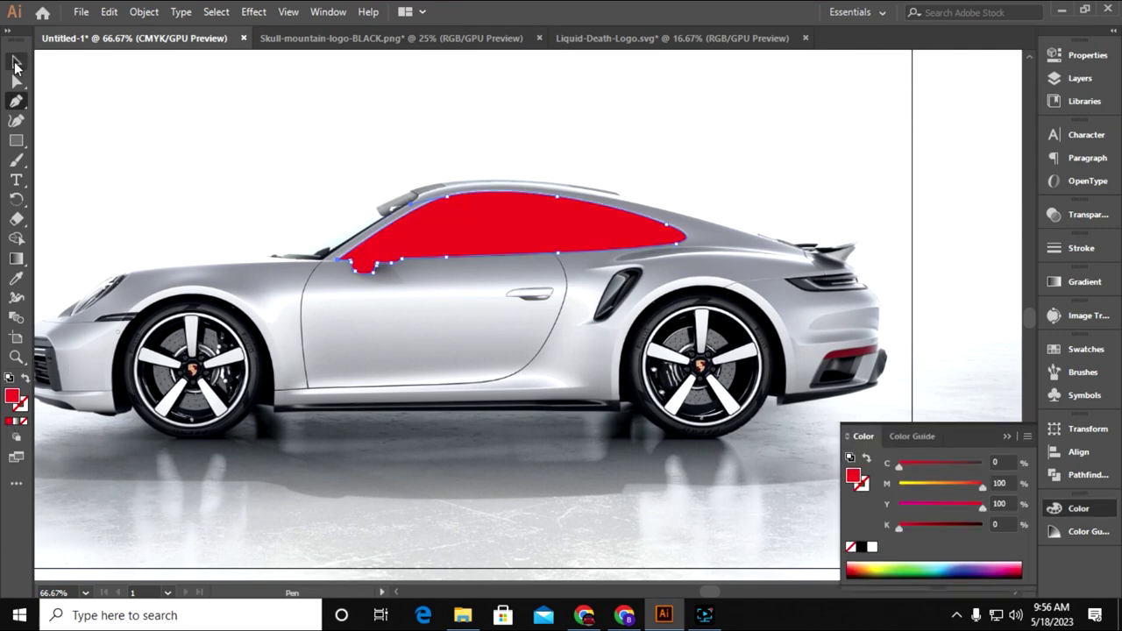
key(v)
drag(830, 375, 684, 324)
click(1088, 215)
click(1013, 233)
drag(1015, 253, 982, 254)
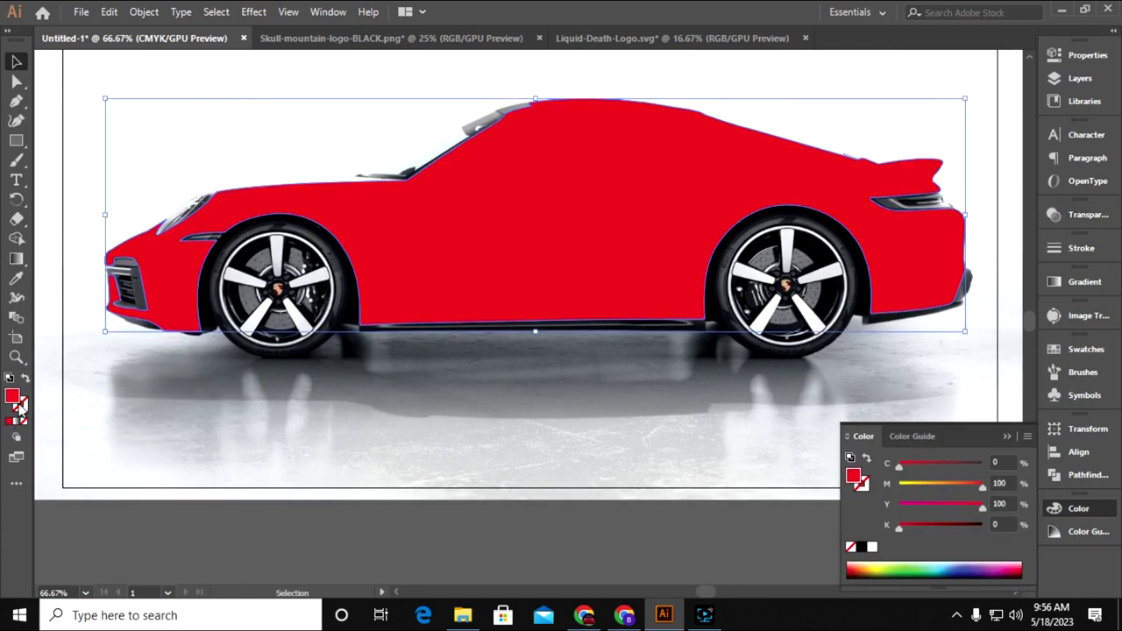
Recolour the car body shape blue at 39% opacity
click(576, 274)
click(734, 211)
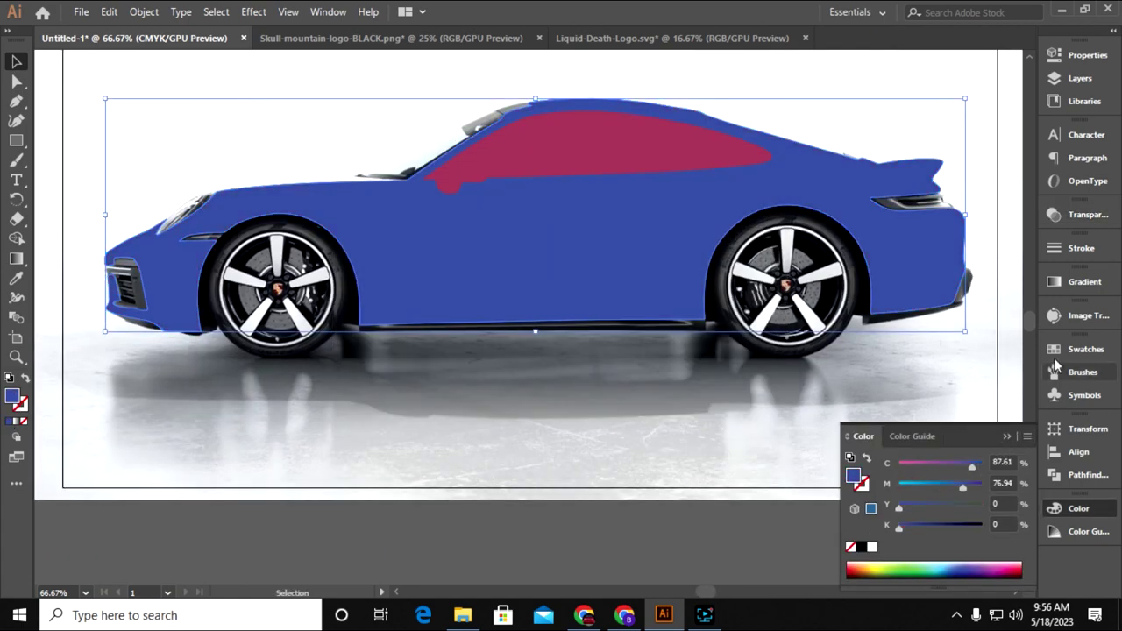
click(1087, 215)
click(1013, 232)
drag(1014, 252, 974, 252)
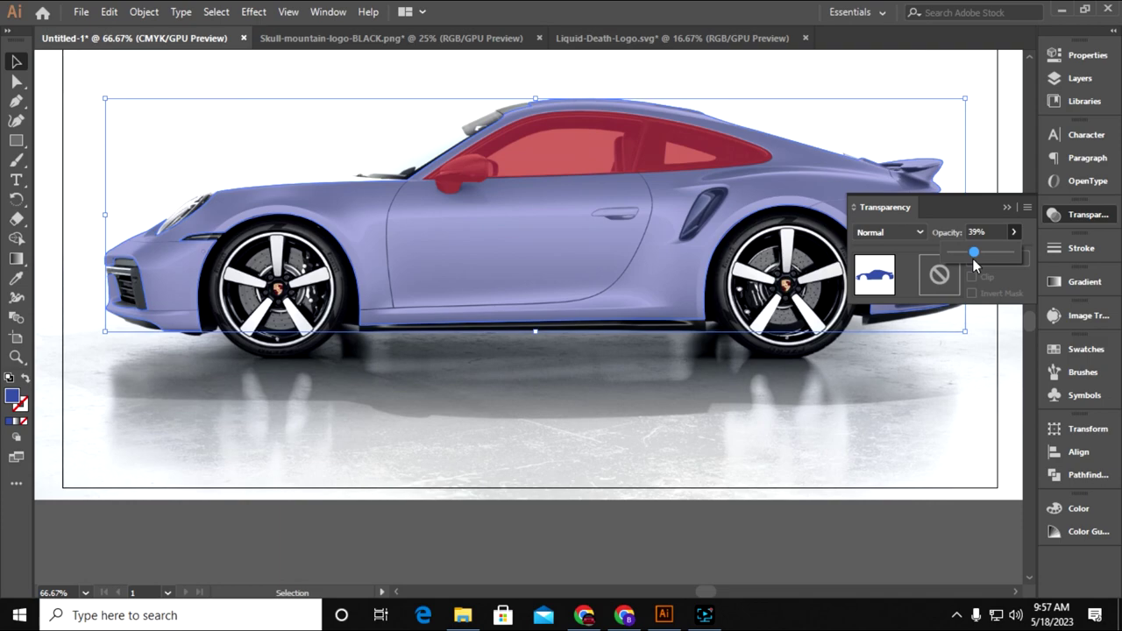
click(680, 425)
scroll(682, 412, right, 5)
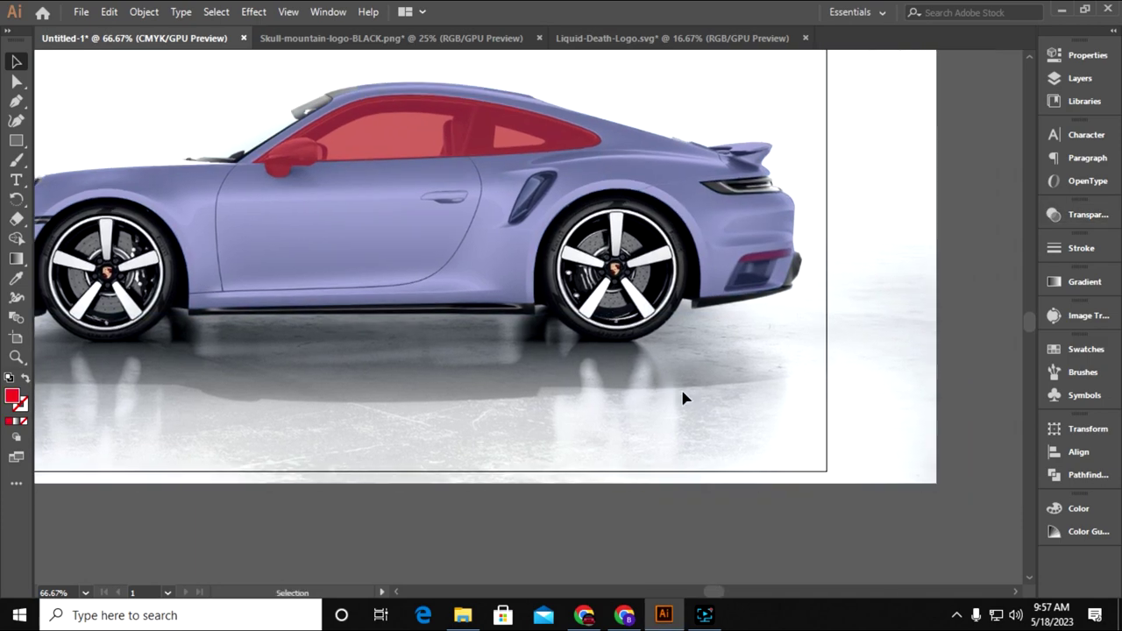
Replace the car body's blue tint with a gradient fill
scroll(734, 371, right, 1)
scroll(693, 263, up, 2)
scroll(533, 384, up, 1)
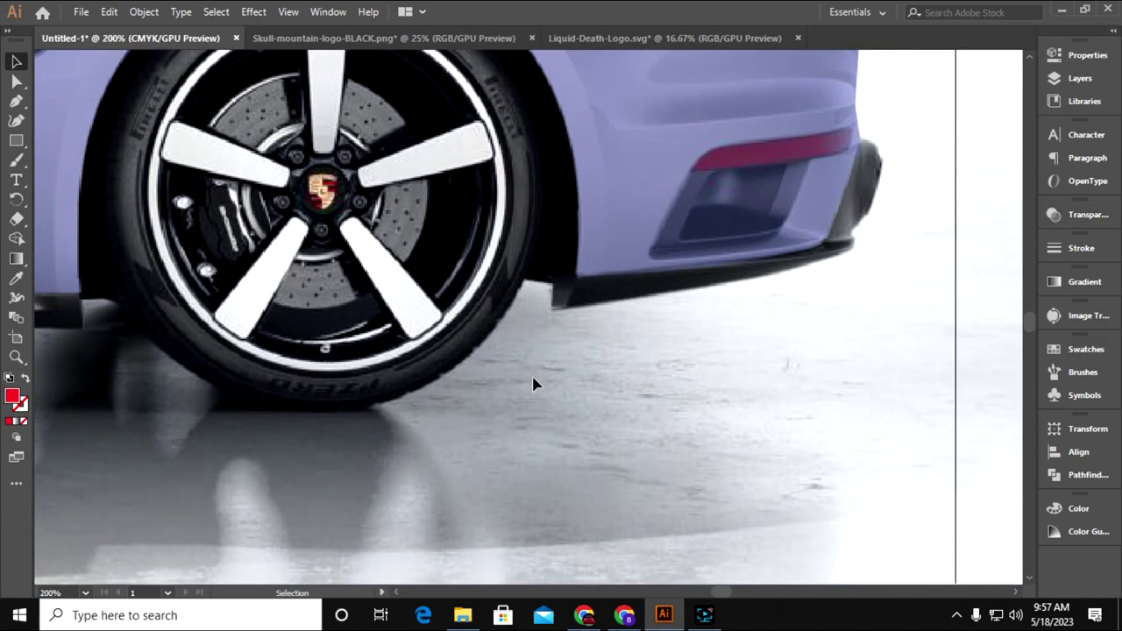
scroll(533, 379, up, 1)
click(615, 432)
click(16, 421)
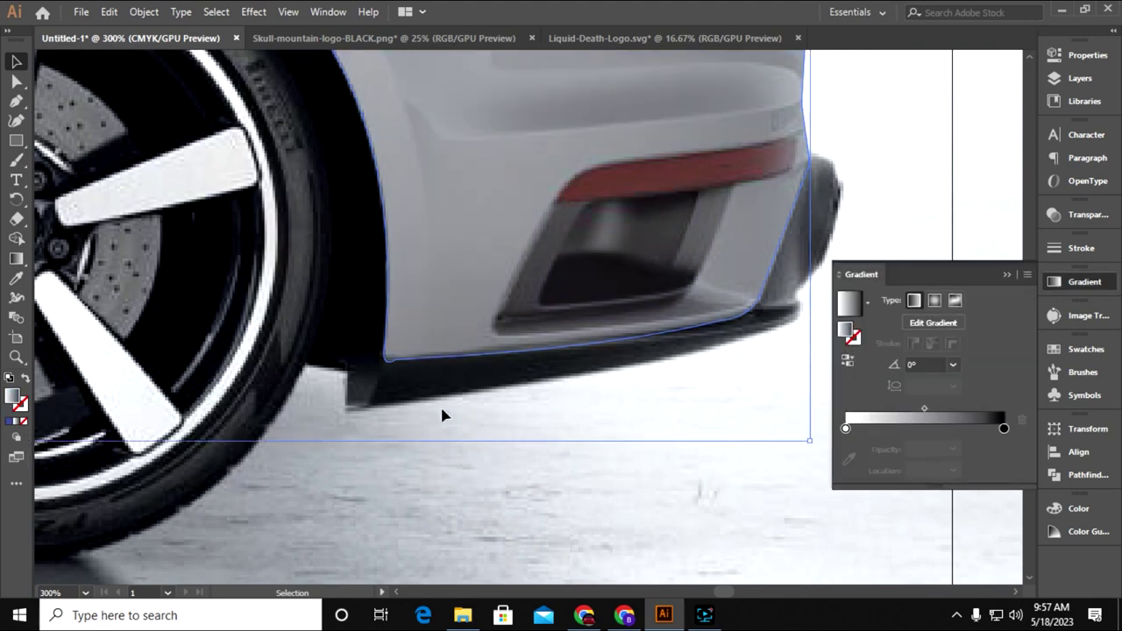
click(442, 415)
Start a pen outline up the bumper vent and along the reflector's top edge
key(p)
click(499, 313)
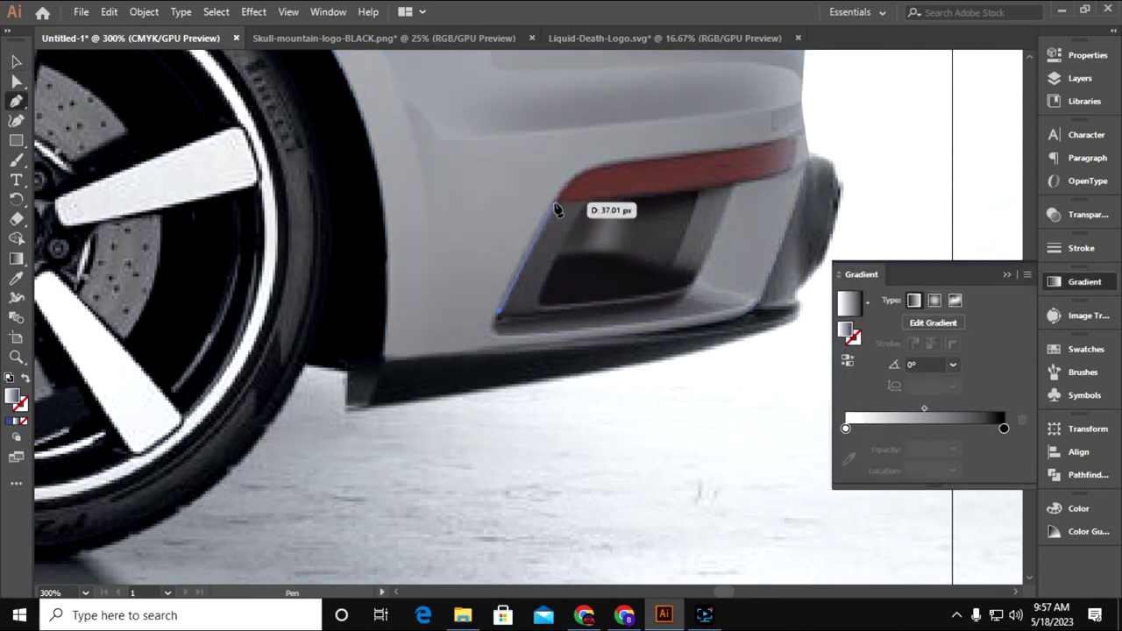
click(549, 212)
drag(608, 164, 565, 167)
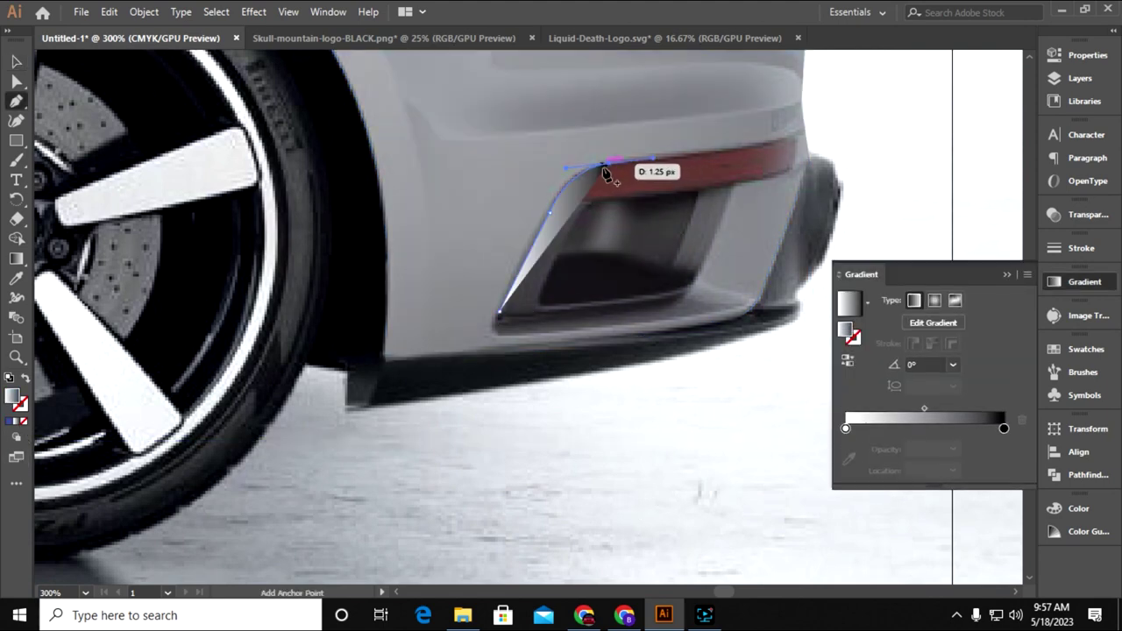
click(770, 142)
drag(748, 236, 626, 318)
drag(653, 255, 700, 299)
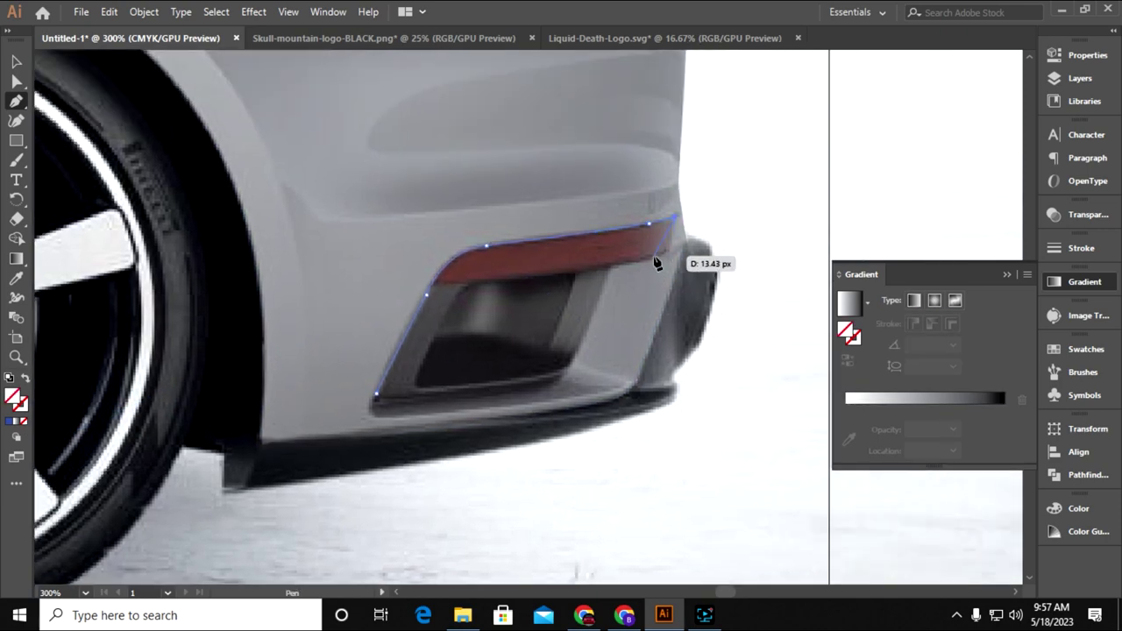
drag(695, 303, 675, 245)
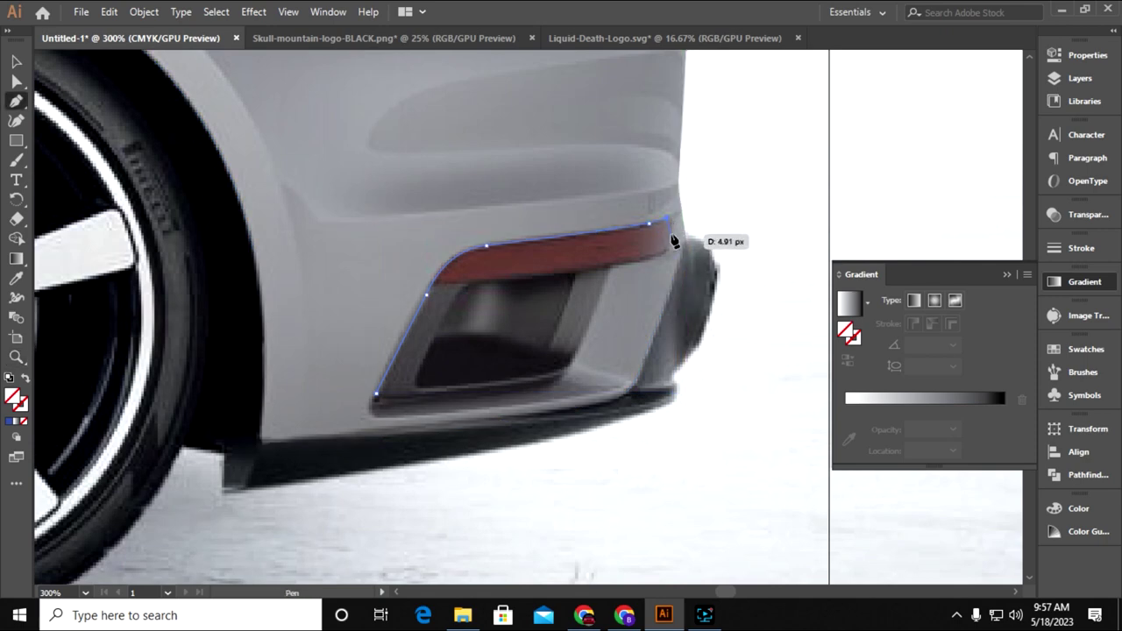
drag(663, 255, 657, 263)
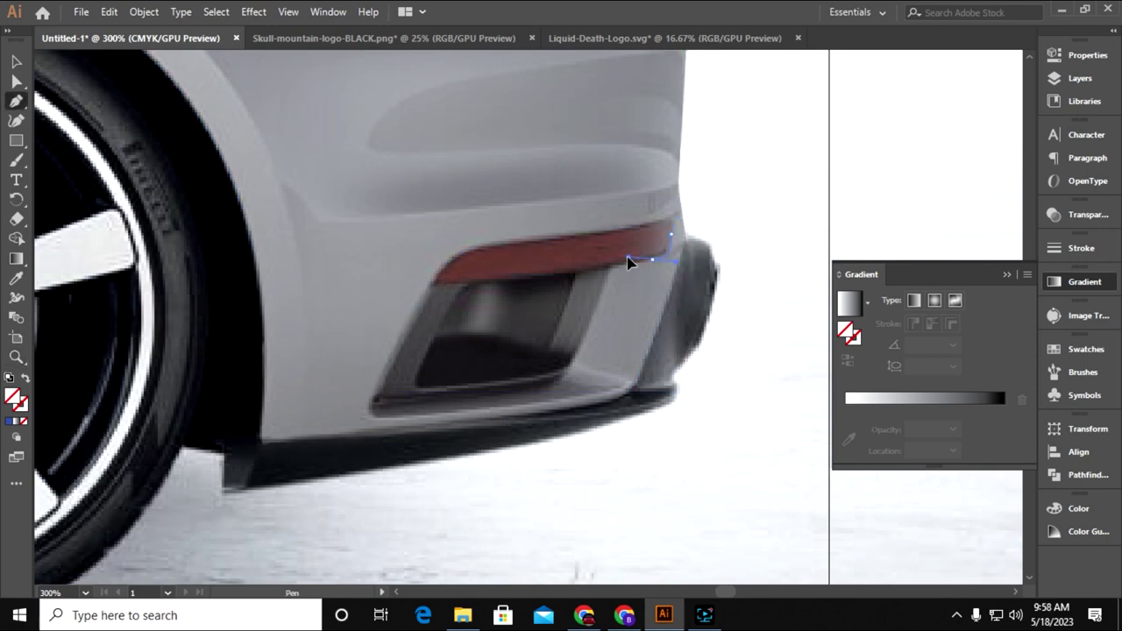
Trace the reflector's lower edge and close the outline at its starting point
mouse_move(658, 264)
mouse_down()
mouse_move(637, 263)
mouse_move(764, 236)
mouse_up()
scroll(759, 243, down, 3)
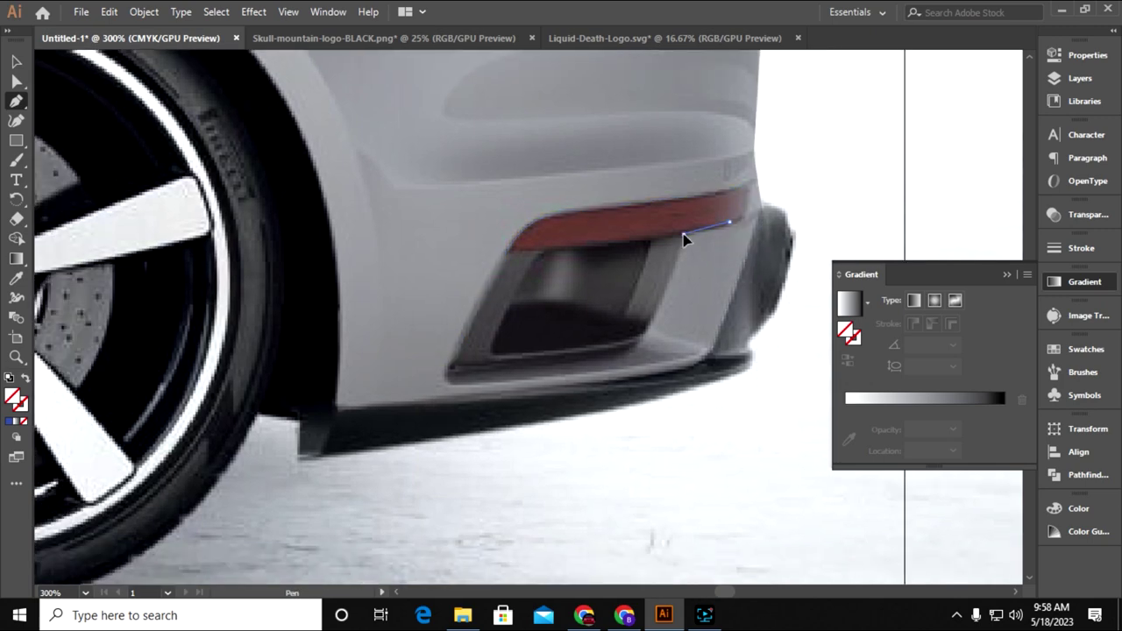
scroll(762, 238, left, 3)
drag(764, 237, 745, 241)
scroll(736, 263, down, 2)
scroll(736, 263, right, 2)
mouse_move(647, 250)
mouse_down()
mouse_move(668, 222)
mouse_move(749, 272)
mouse_move(804, 271)
mouse_up()
mouse_move(650, 230)
mouse_down()
mouse_move(663, 248)
mouse_move(657, 238)
mouse_up()
scroll(403, 385, down, 2)
drag(396, 357, 554, 526)
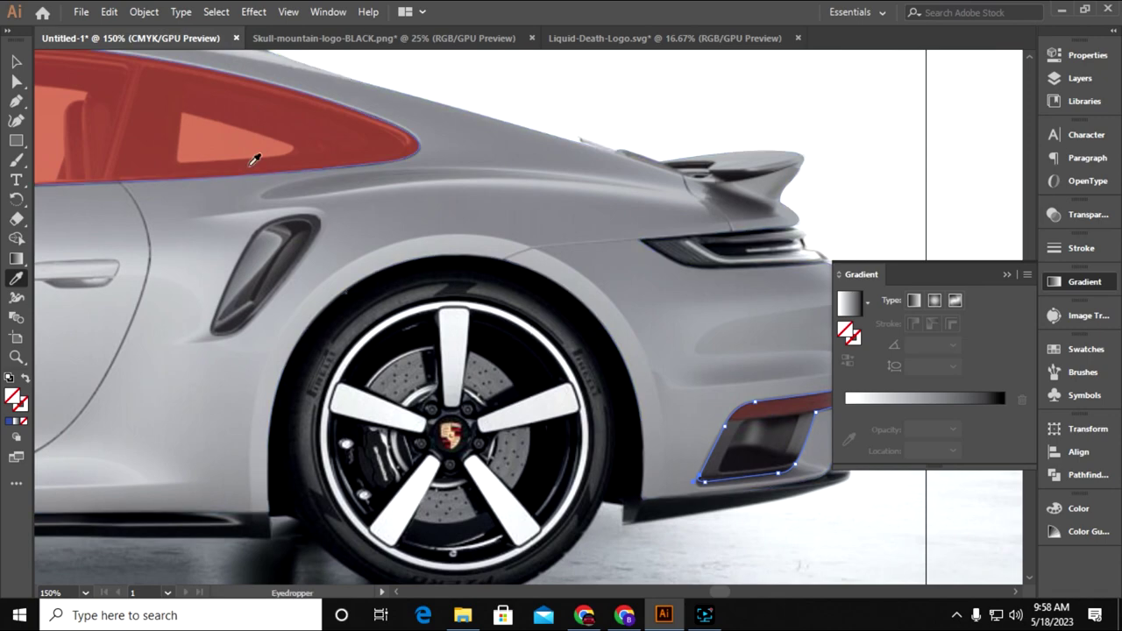
Swap the reflector outline's stroke to a red fill
key(shift+x)
key(v)
scroll(545, 387, up, 1)
scroll(546, 387, up, 3)
scroll(545, 388, left, 6)
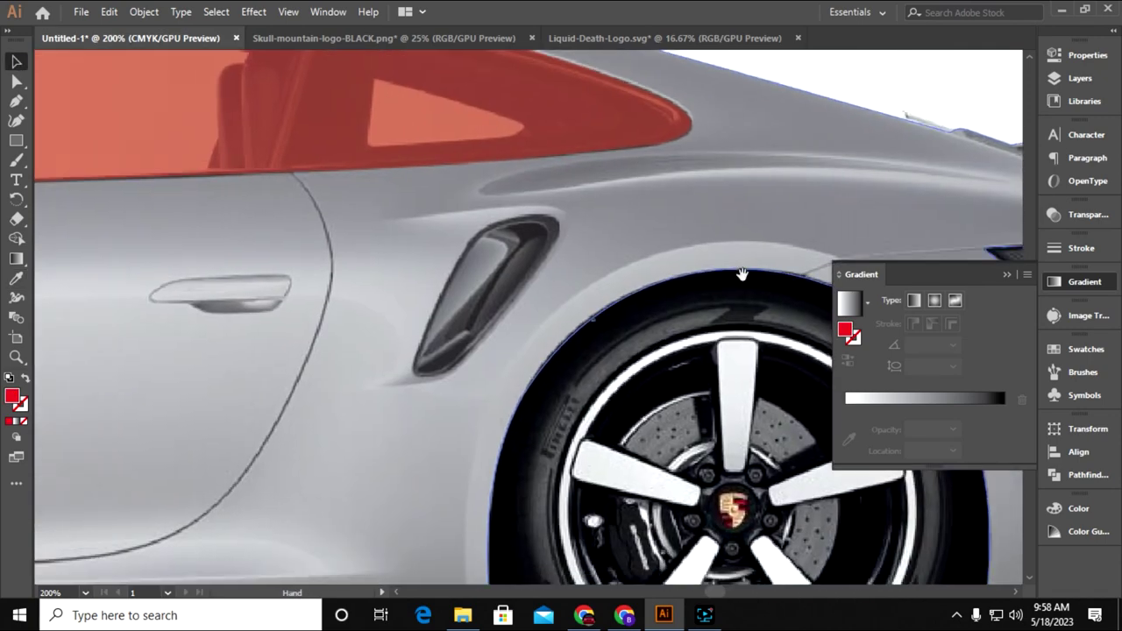
Trace a closed pen outline around the side air intake behind the door
key(p)
click(417, 365)
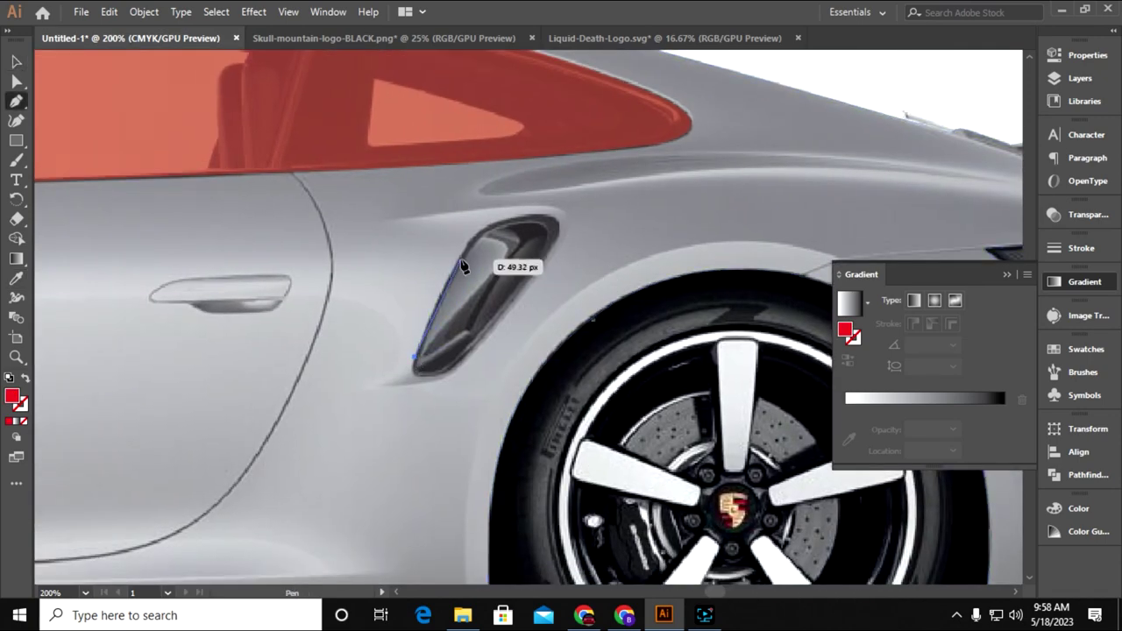
scroll(543, 268, up, 1)
drag(552, 275, 578, 241)
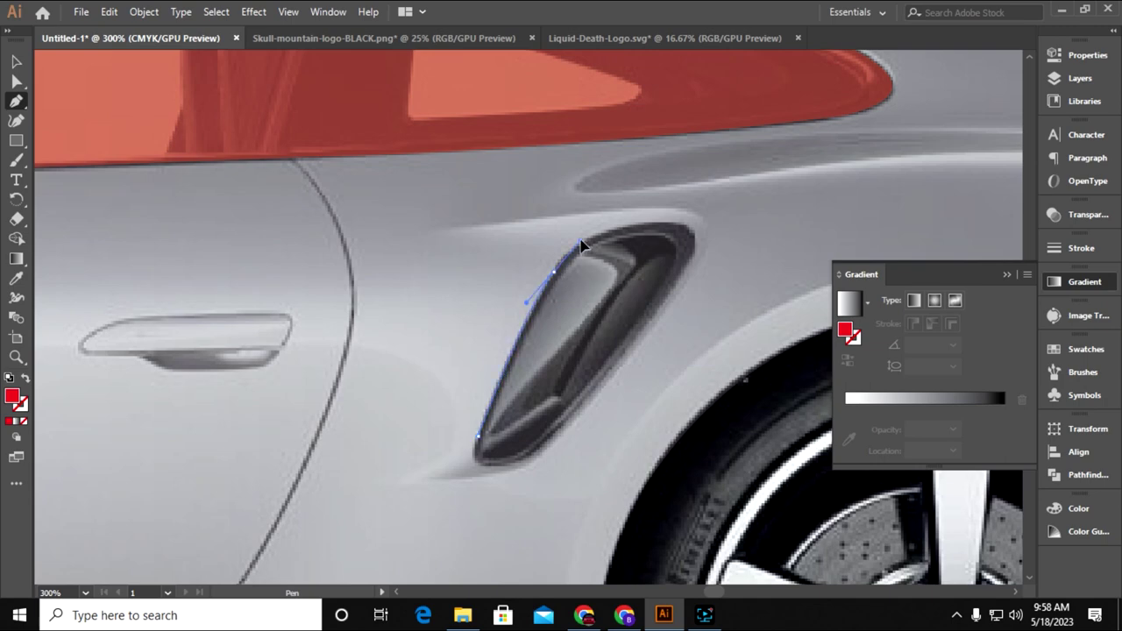
click(24, 421)
drag(671, 226, 713, 229)
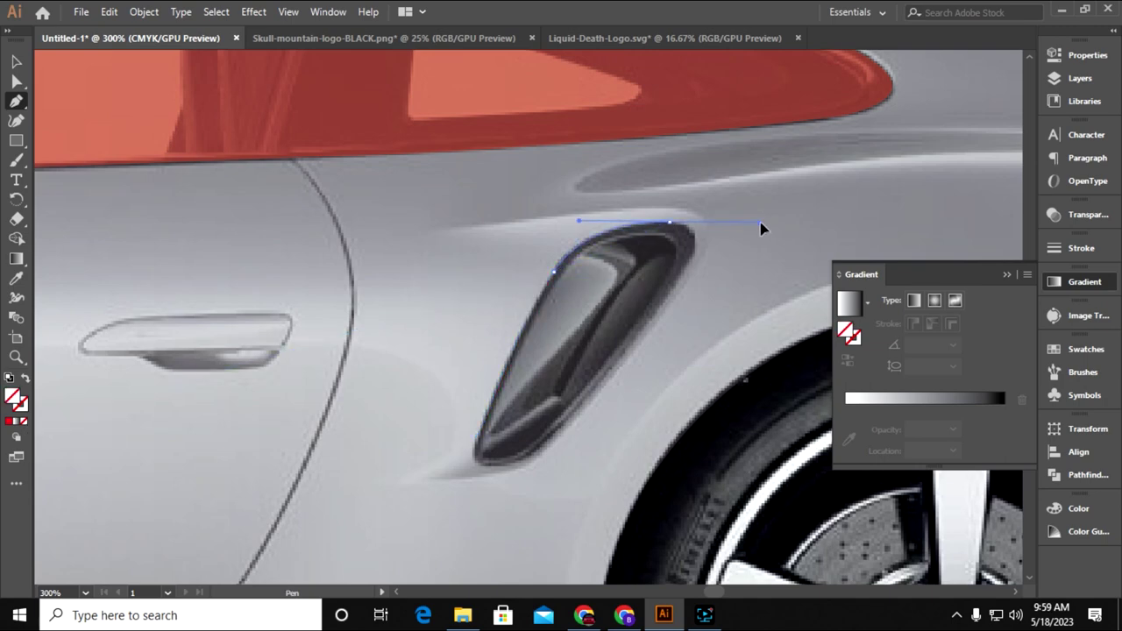
click(689, 261)
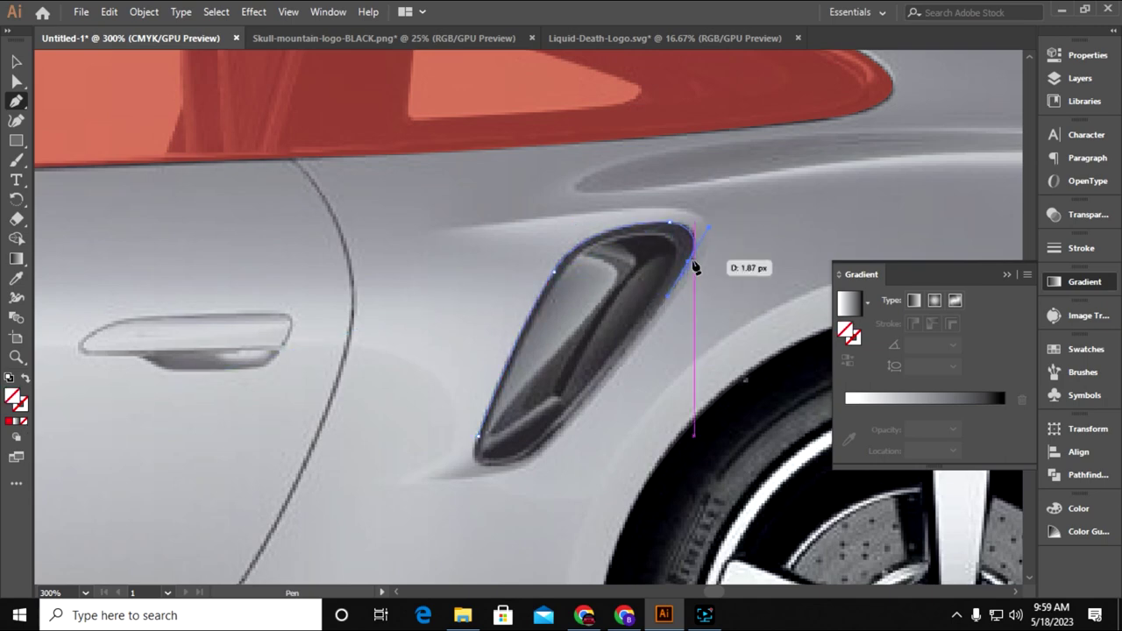
click(620, 366)
drag(564, 437, 584, 289)
click(576, 287)
drag(498, 286, 545, 312)
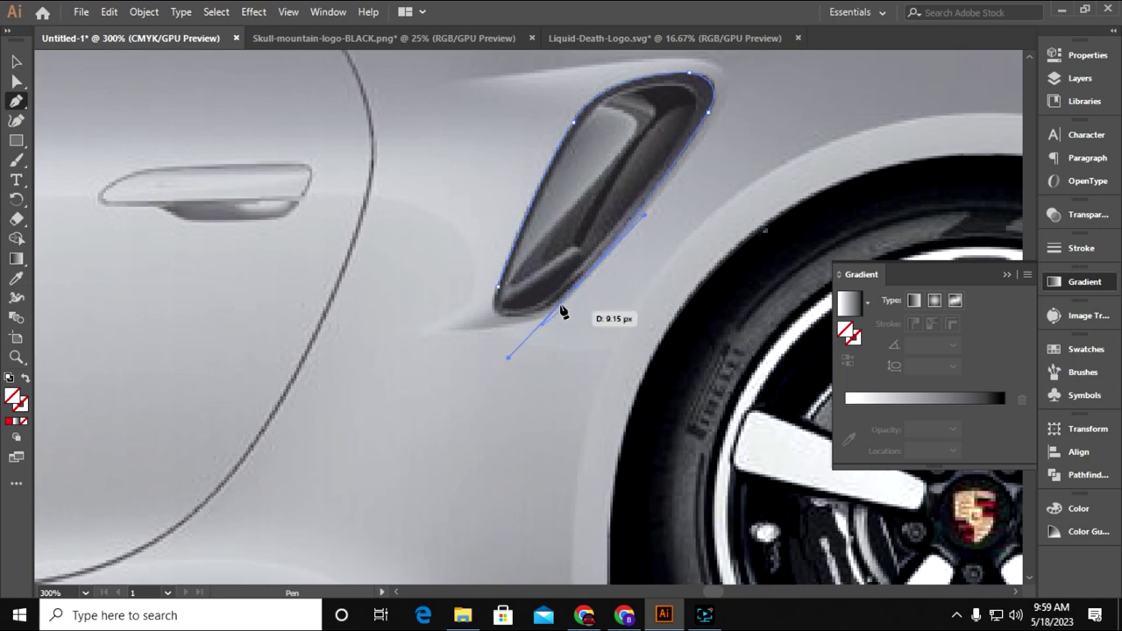
drag(545, 311, 471, 315)
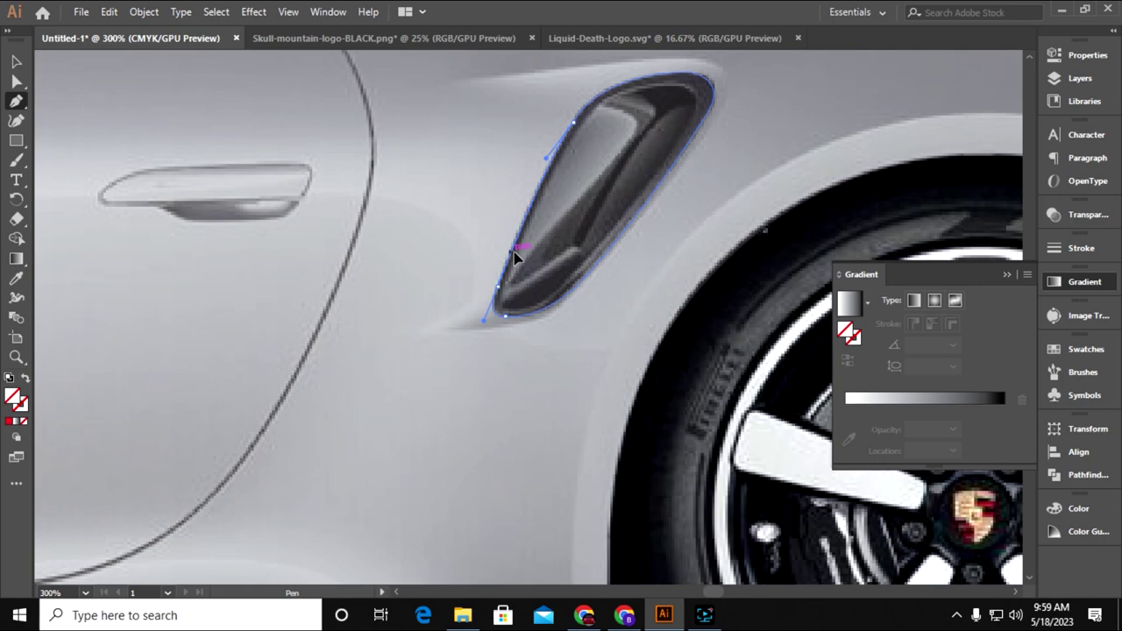
Copy the window's translucent red onto the intake with the Eyedropper, then review the car
key(ctrl+minus)
key(ctrl+minus)
key(ctrl+minus)
key(i)
click(533, 153)
click(16, 61)
drag(223, 361, 633, 314)
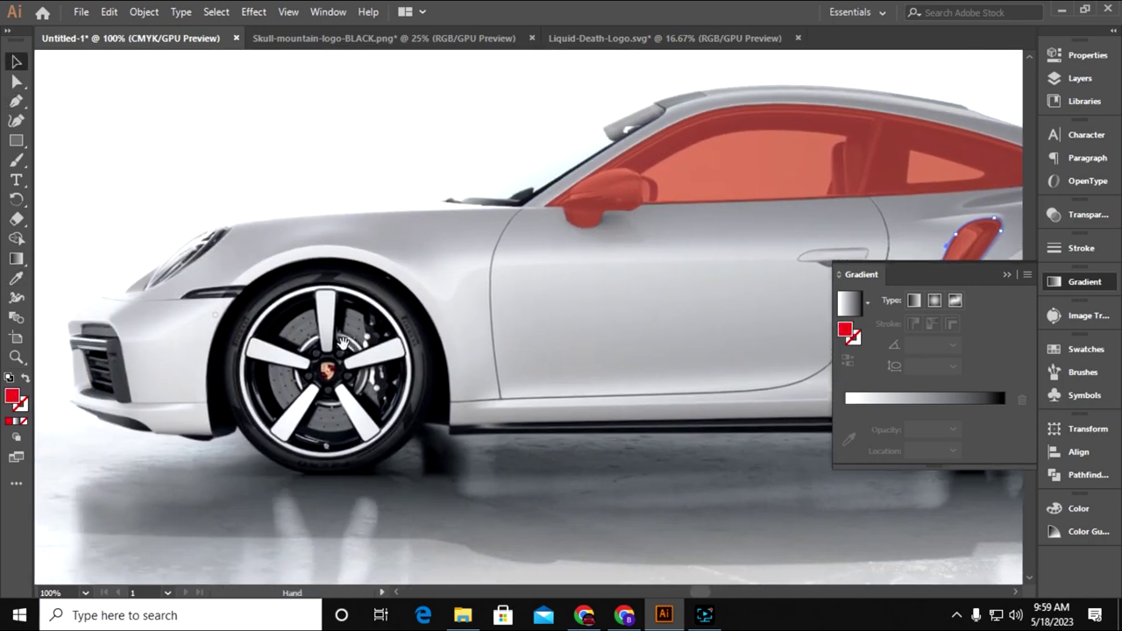
mouse_move(338, 342)
mouse_down()
mouse_move(413, 337)
mouse_move(303, 360)
mouse_up()
mouse_move(502, 357)
mouse_down()
mouse_move(363, 351)
mouse_move(363, 366)
mouse_up()
drag(607, 412, 377, 400)
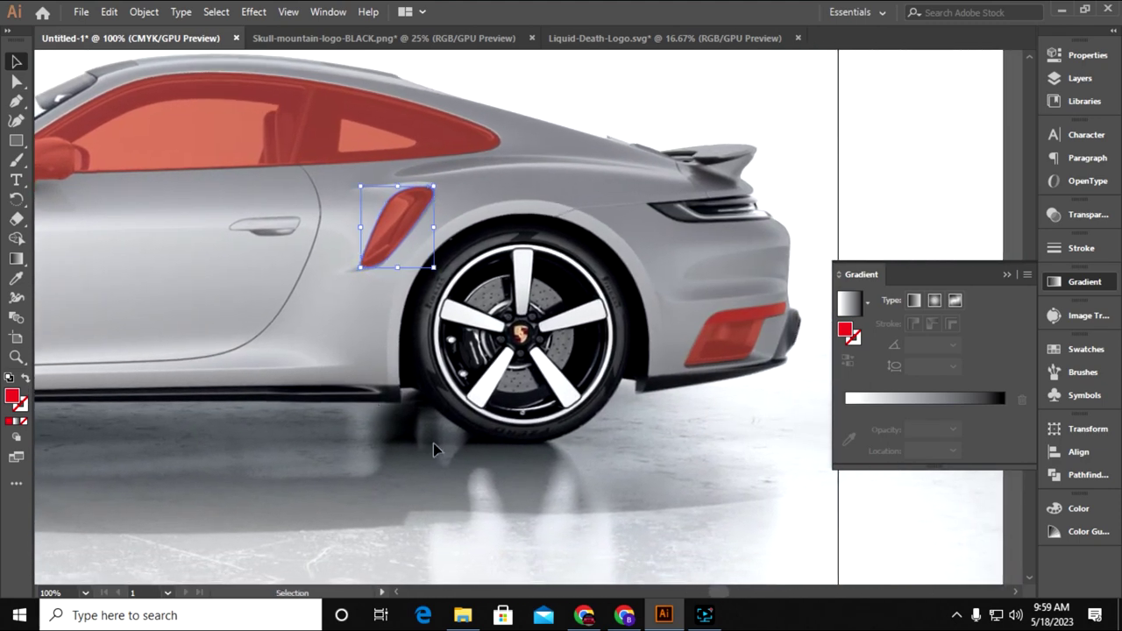
key(ctrl+minus)
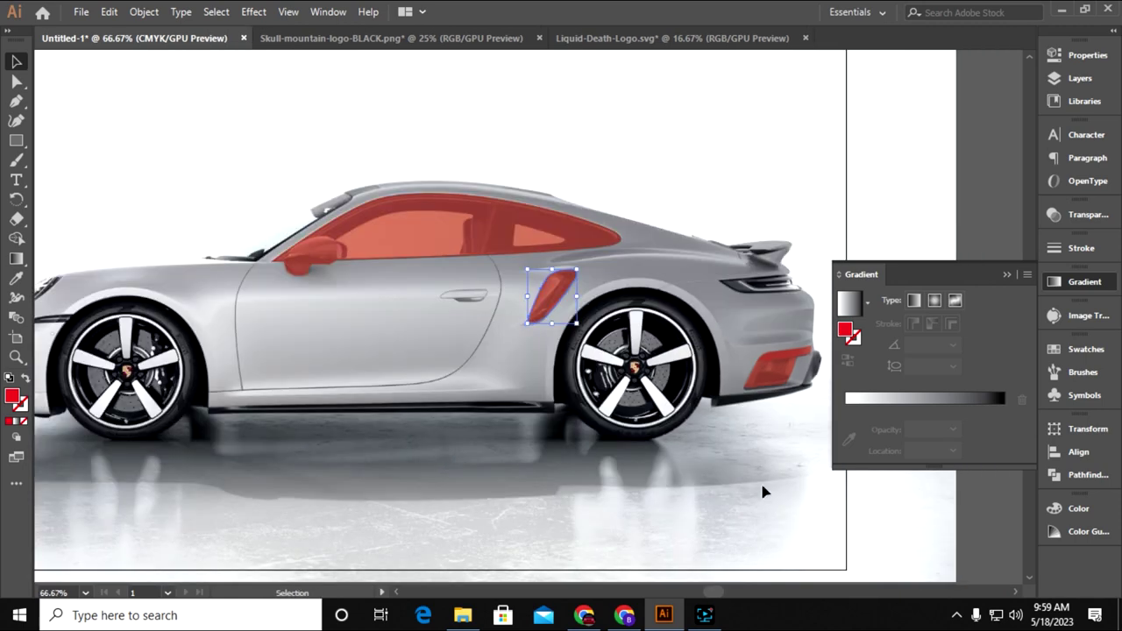
Recolour the car body shape a translucent cyan (1FEAEA)
click(1007, 276)
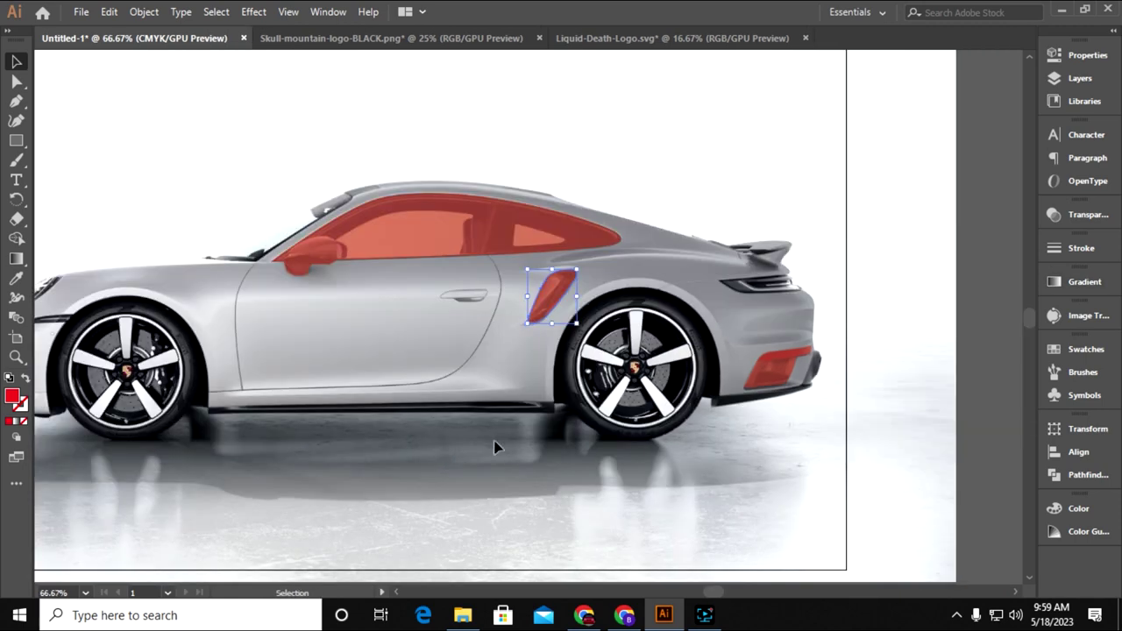
click(431, 410)
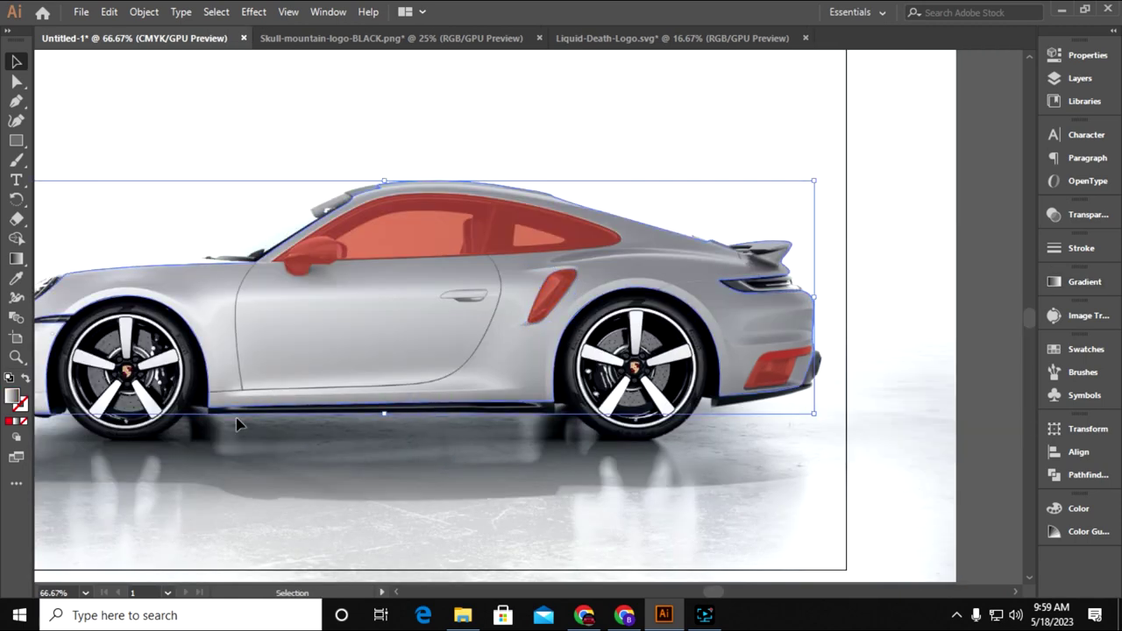
click(8, 423)
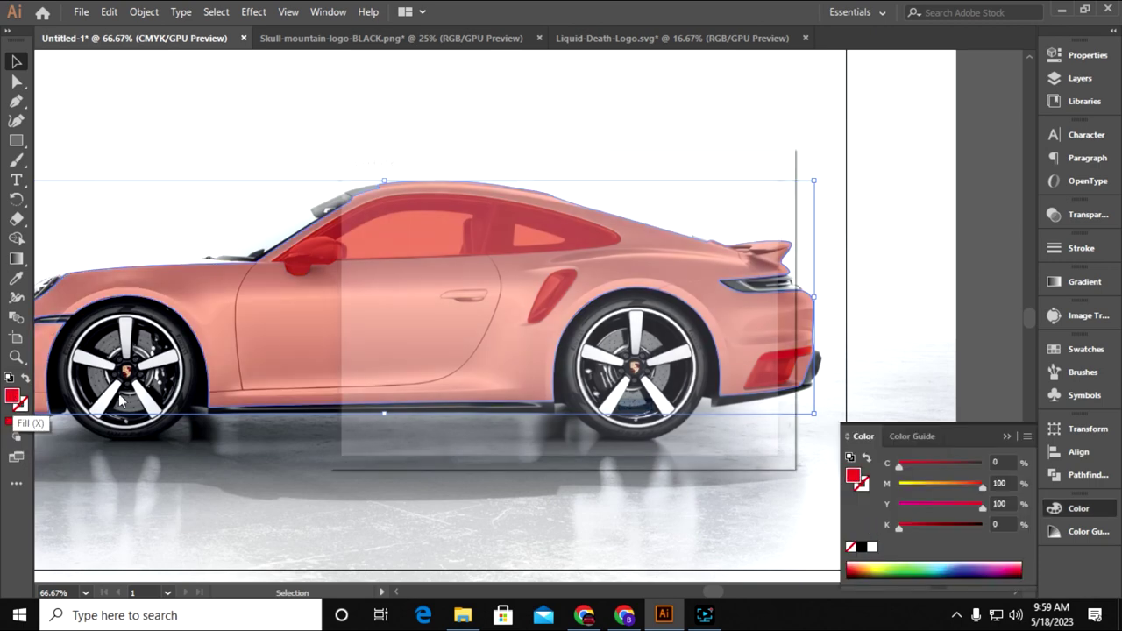
double_click(13, 396)
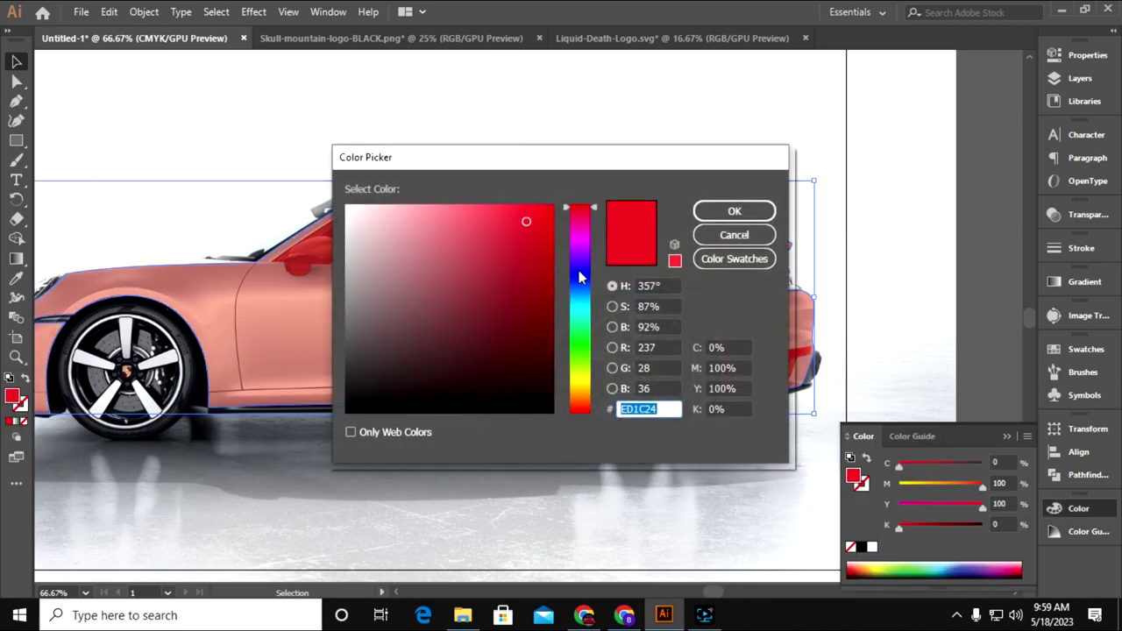
click(583, 309)
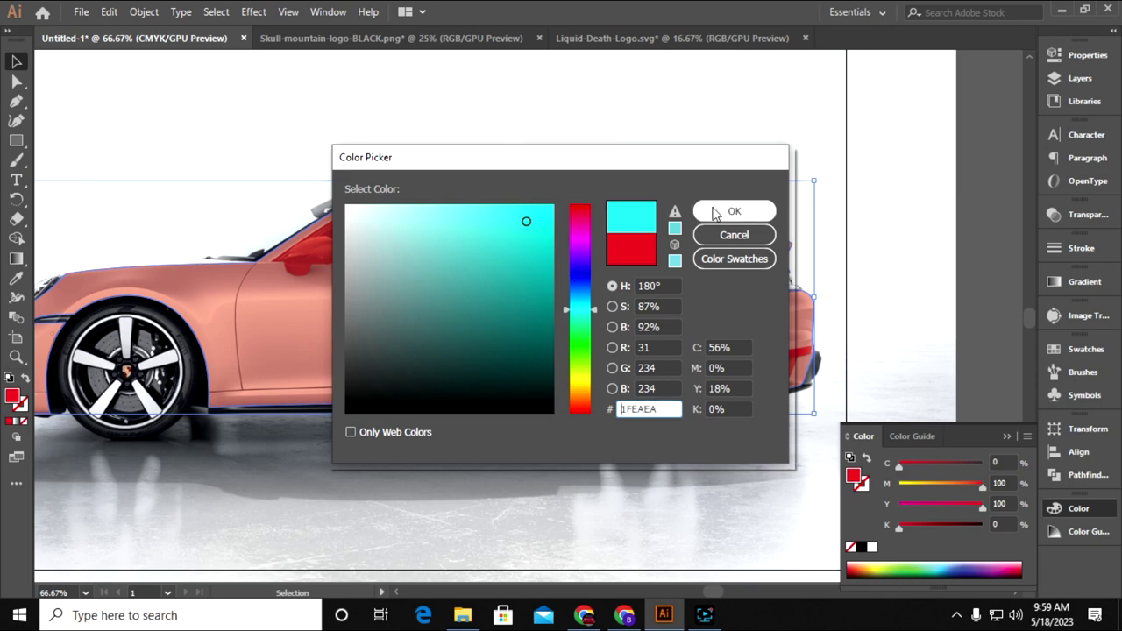
click(714, 212)
click(614, 469)
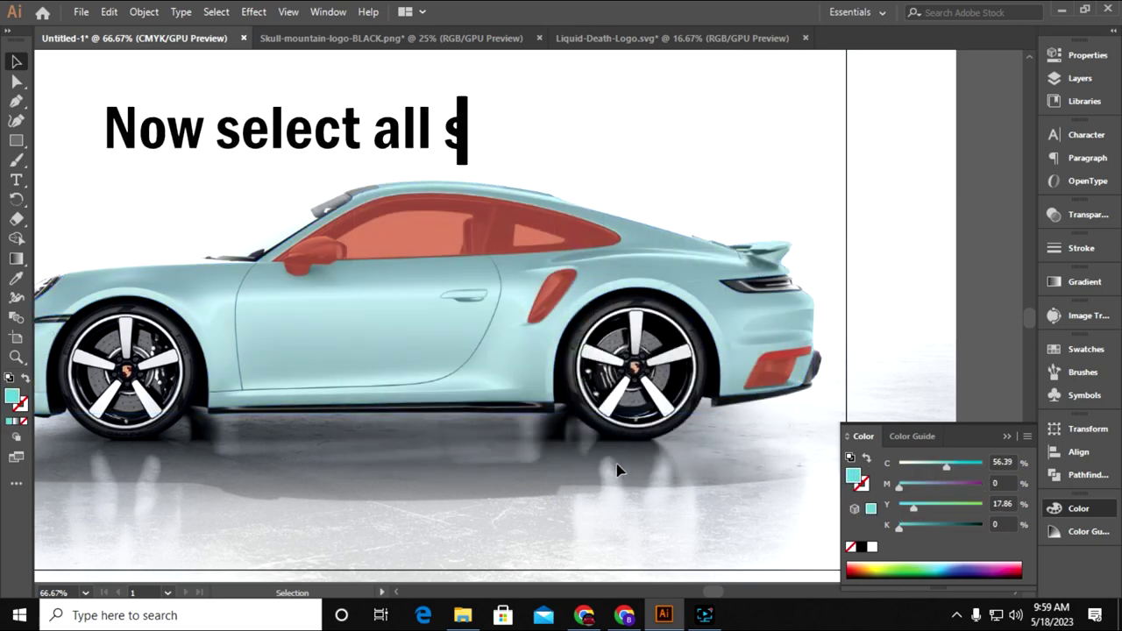
Select the red reflector and window shapes, then fit the artboard in view
click(779, 375)
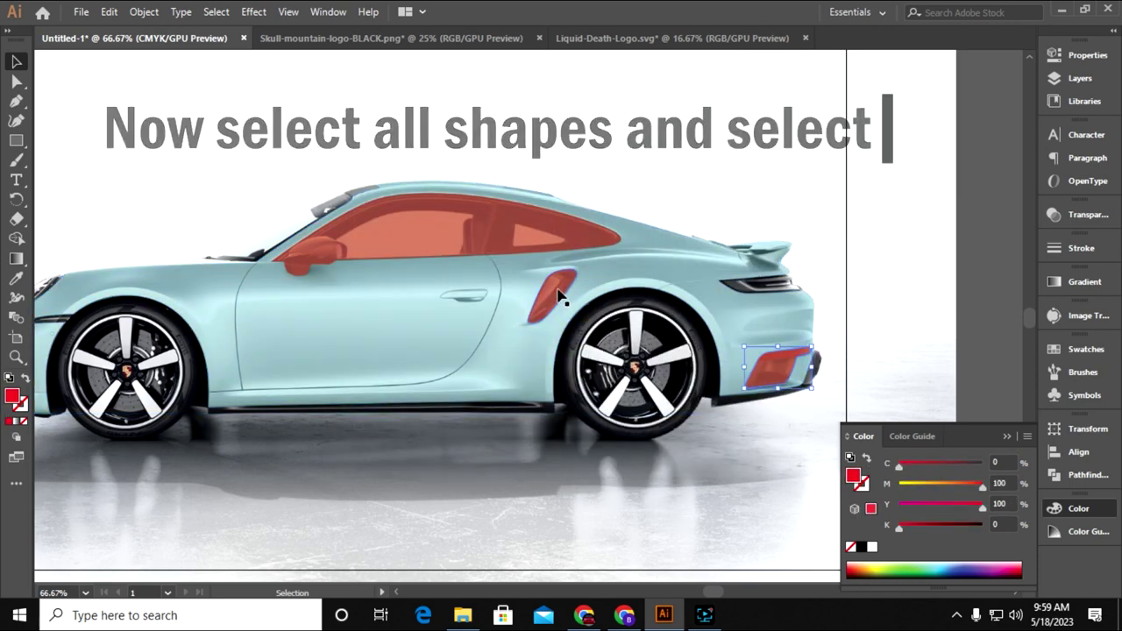
click(526, 240)
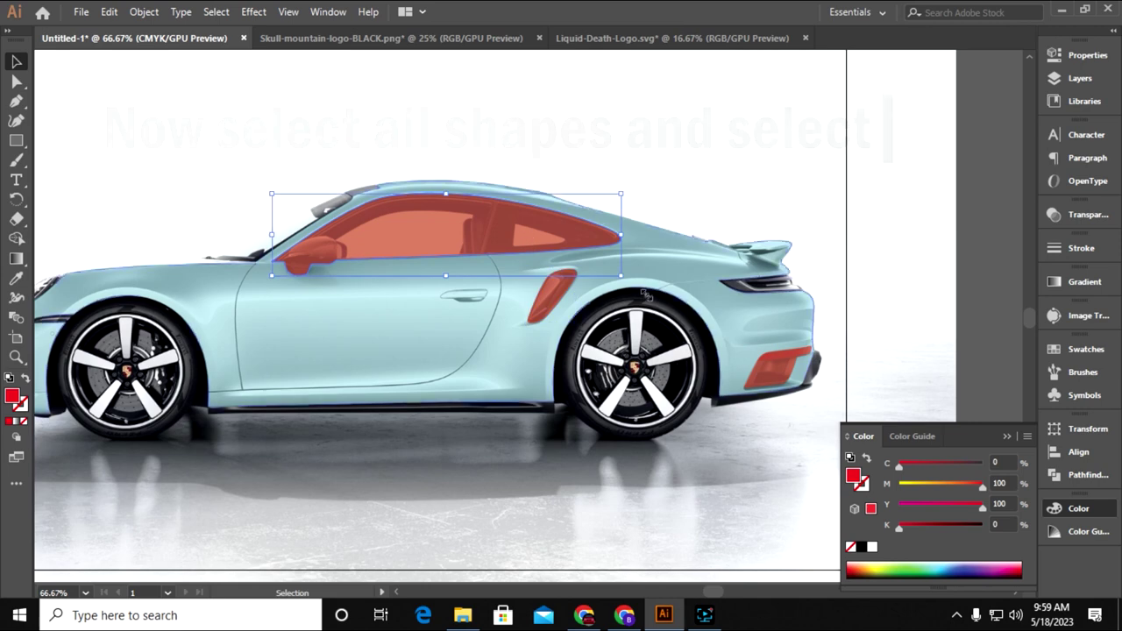
click(1007, 436)
drag(739, 531, 815, 441)
key(ctrl+0)
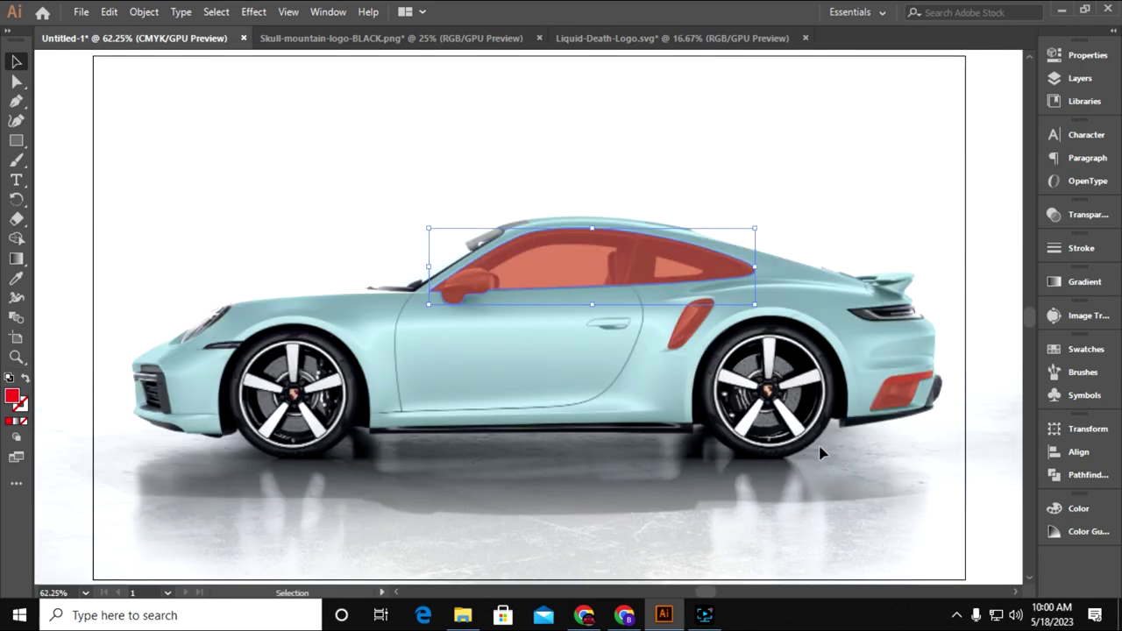
Select all shapes and Alt-click with Shape Builder to delete the window, intake and reflector regions
click(815, 507)
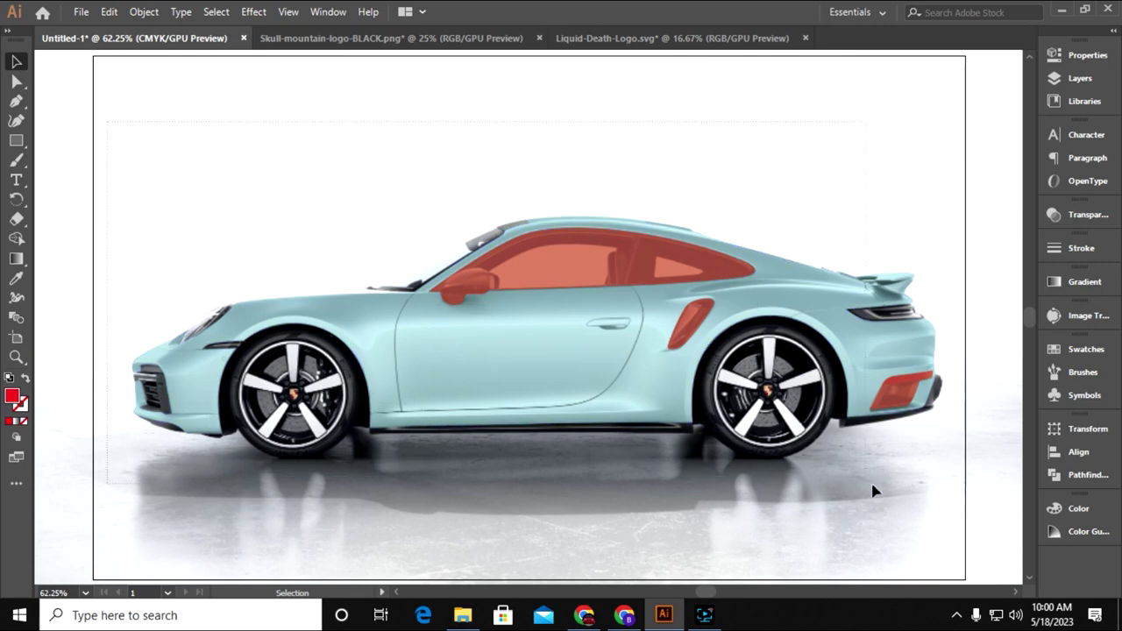
key(ctrl+a)
key(space)
drag(750, 487, 751, 436)
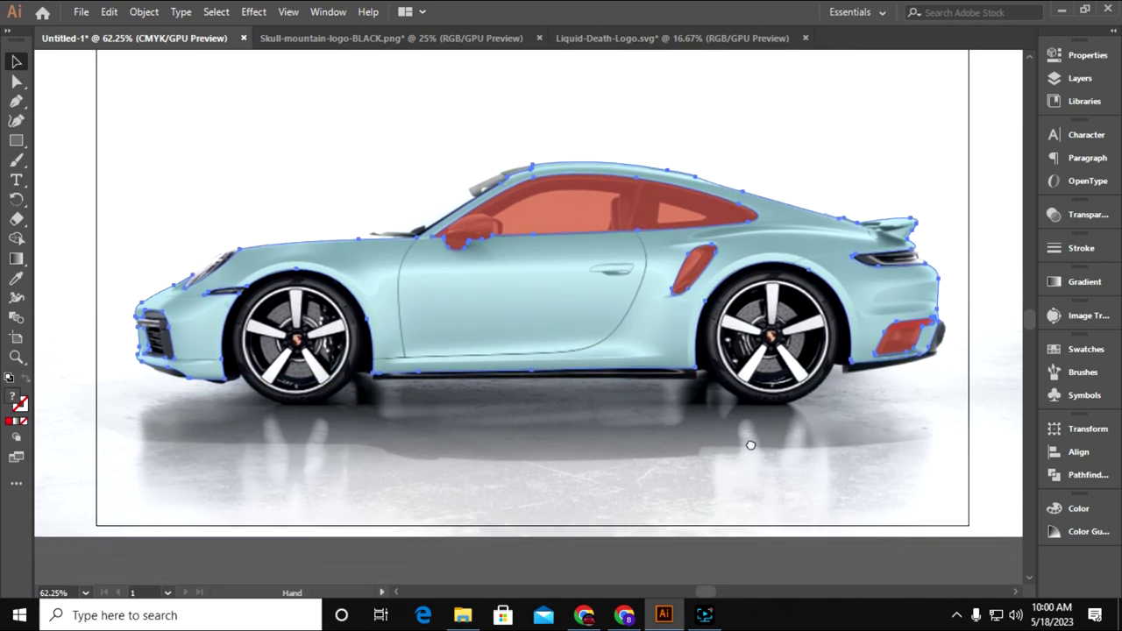
click(19, 246)
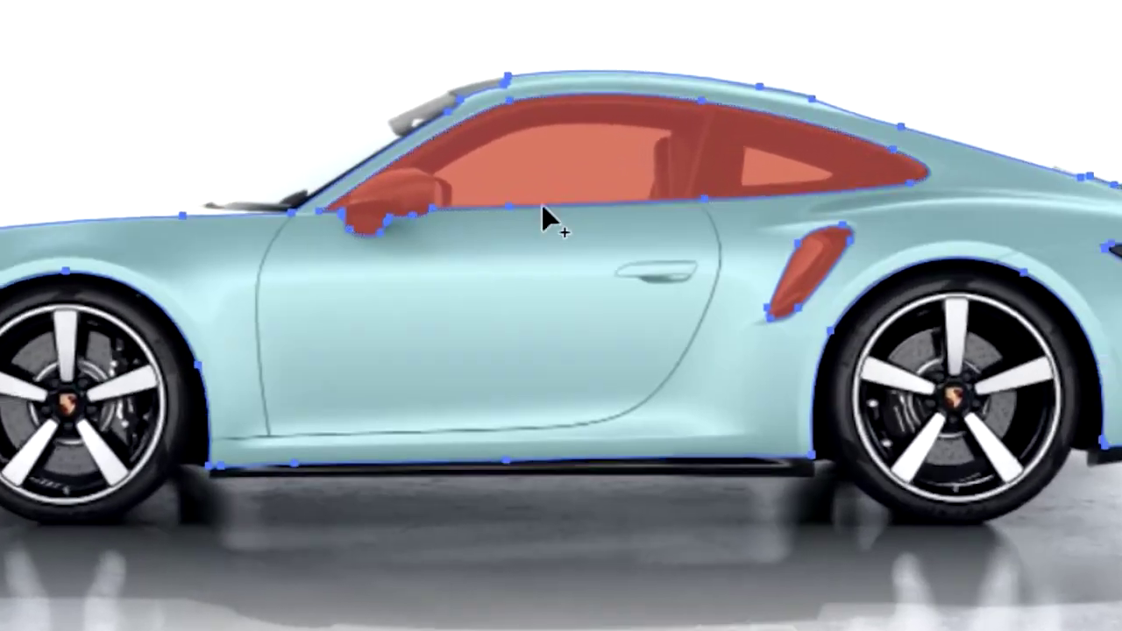
key(alt)
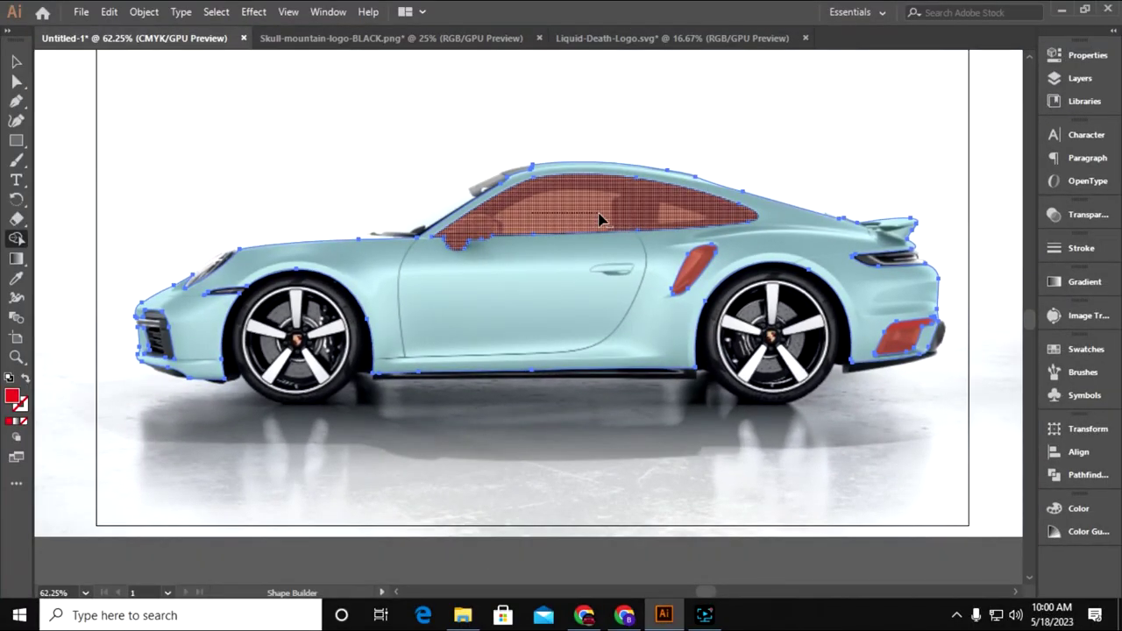
alt+click(600, 219)
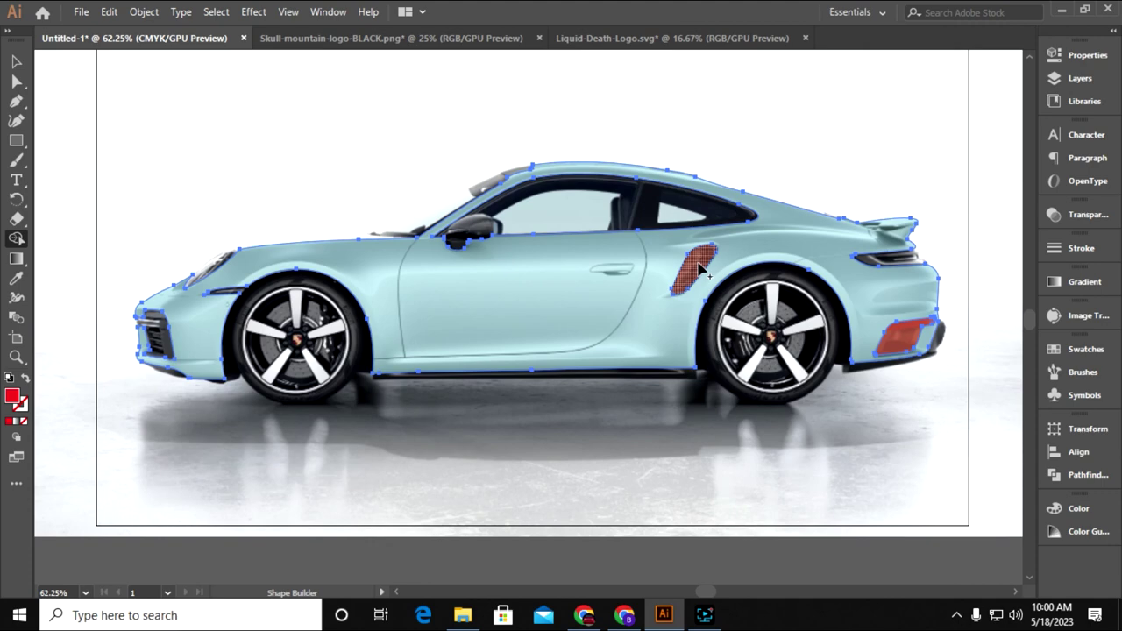
alt+click(688, 287)
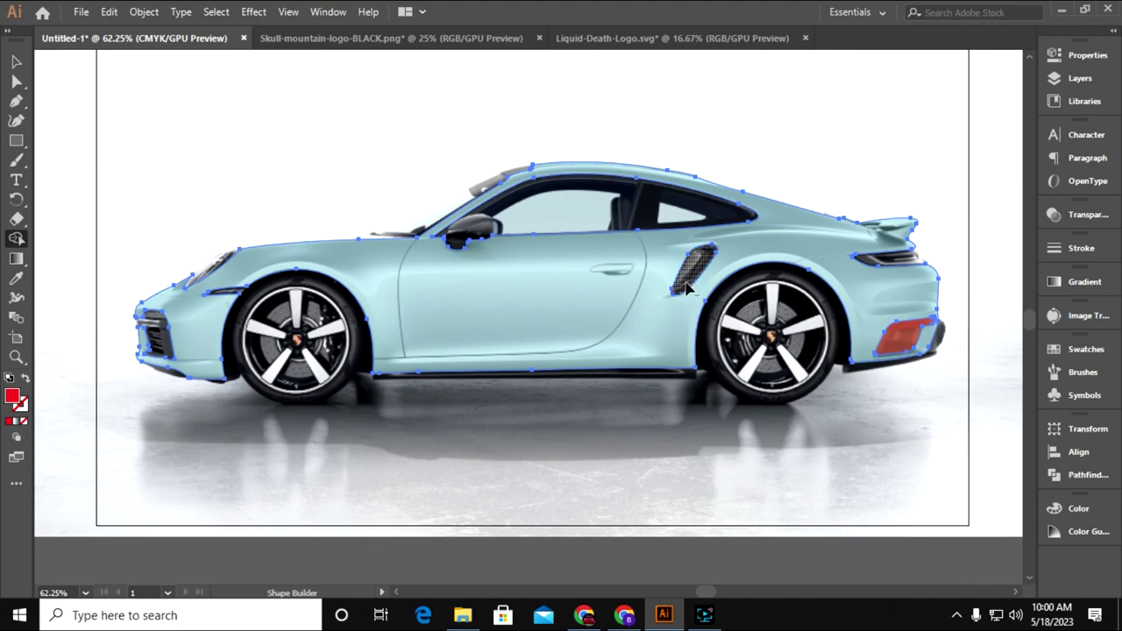
alt+click(890, 348)
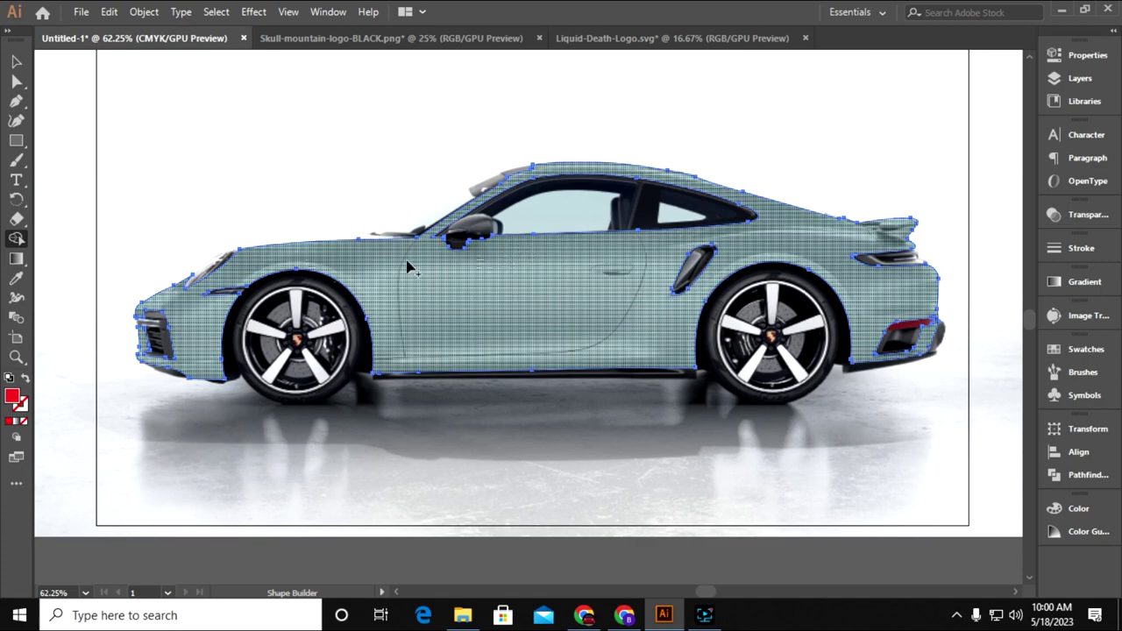
click(17, 62)
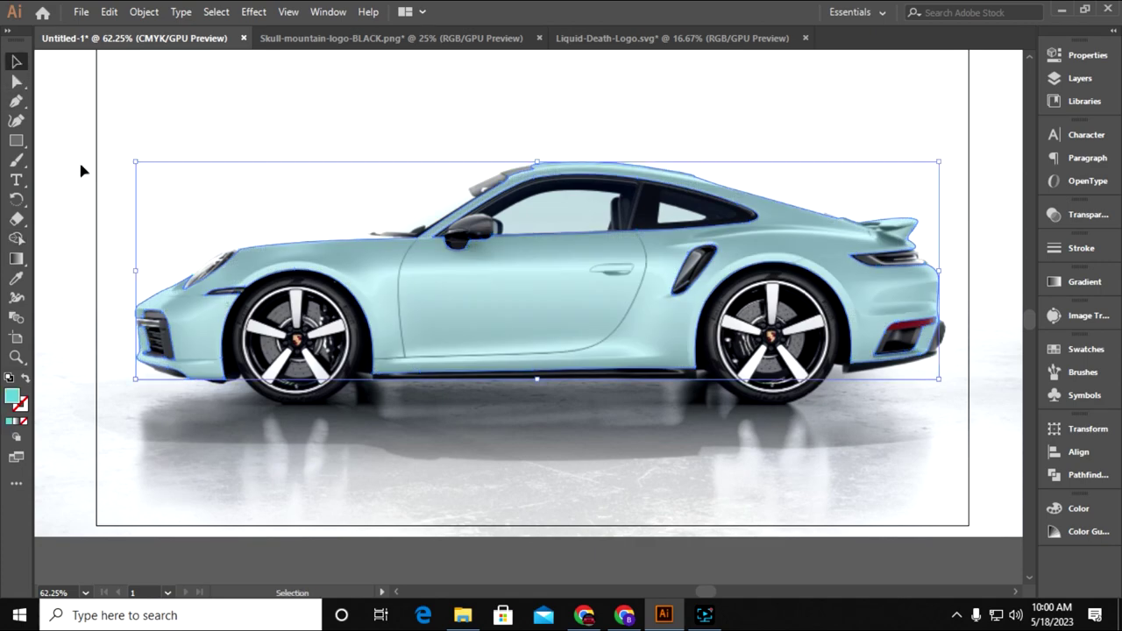
Change the car body fill to magenta
double_click(14, 398)
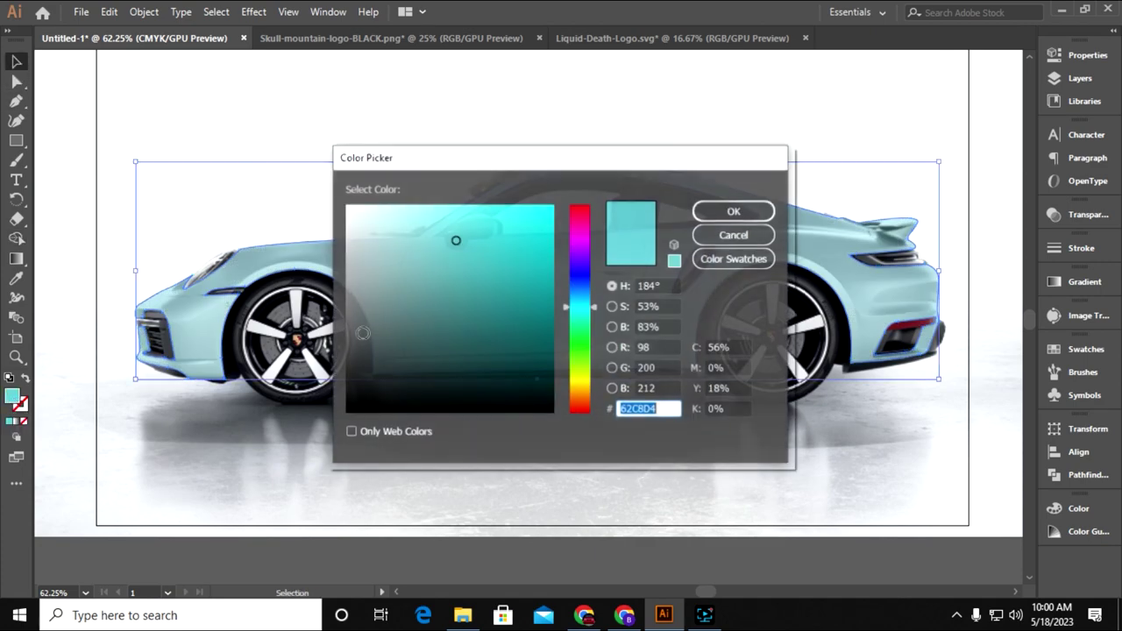
drag(578, 241, 577, 230)
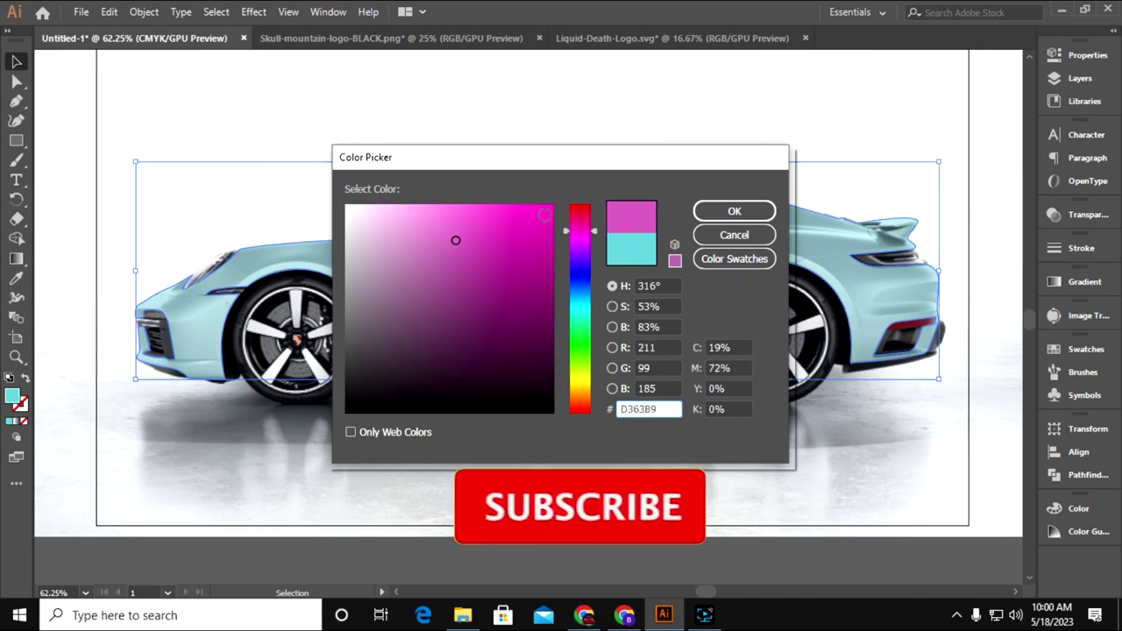
click(553, 213)
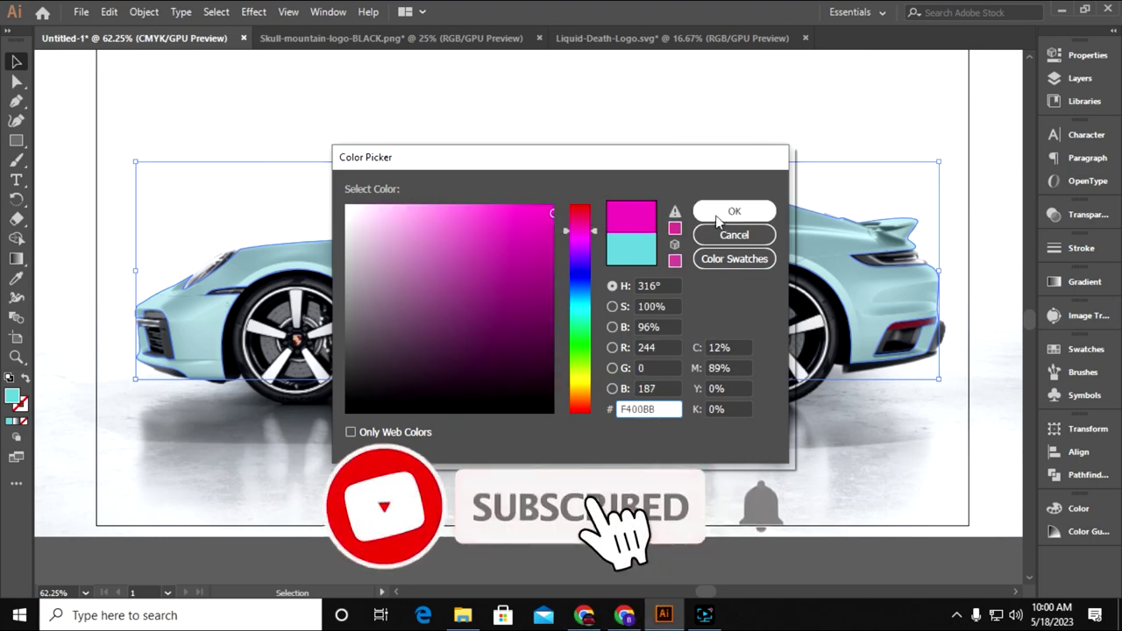
click(719, 215)
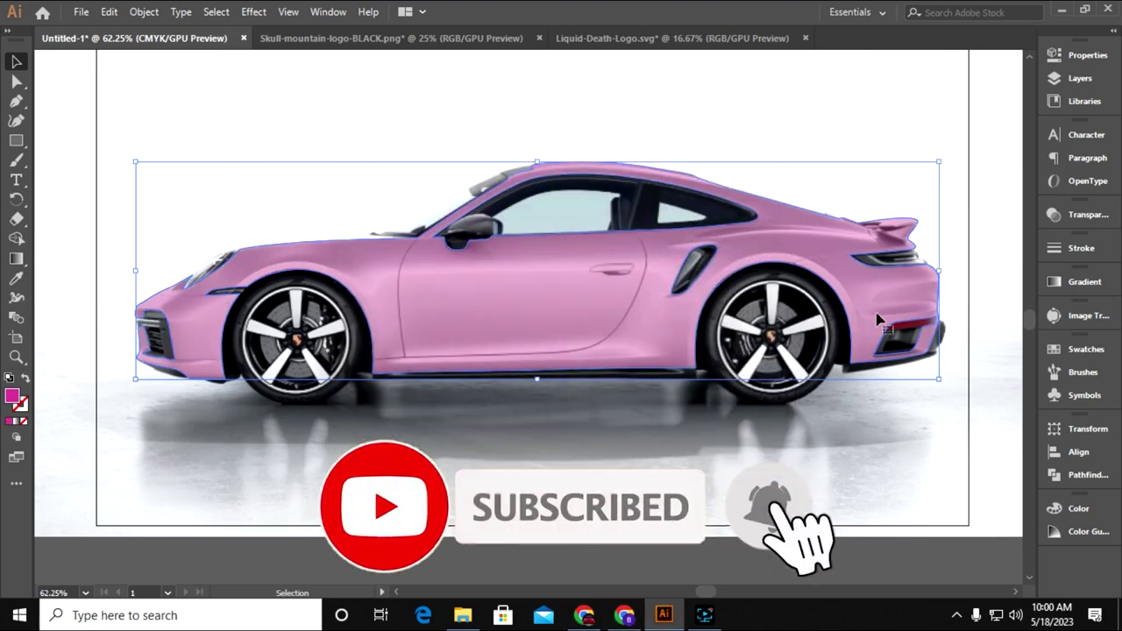
Set the body's blend mode to Multiply at 100% opacity
click(1086, 281)
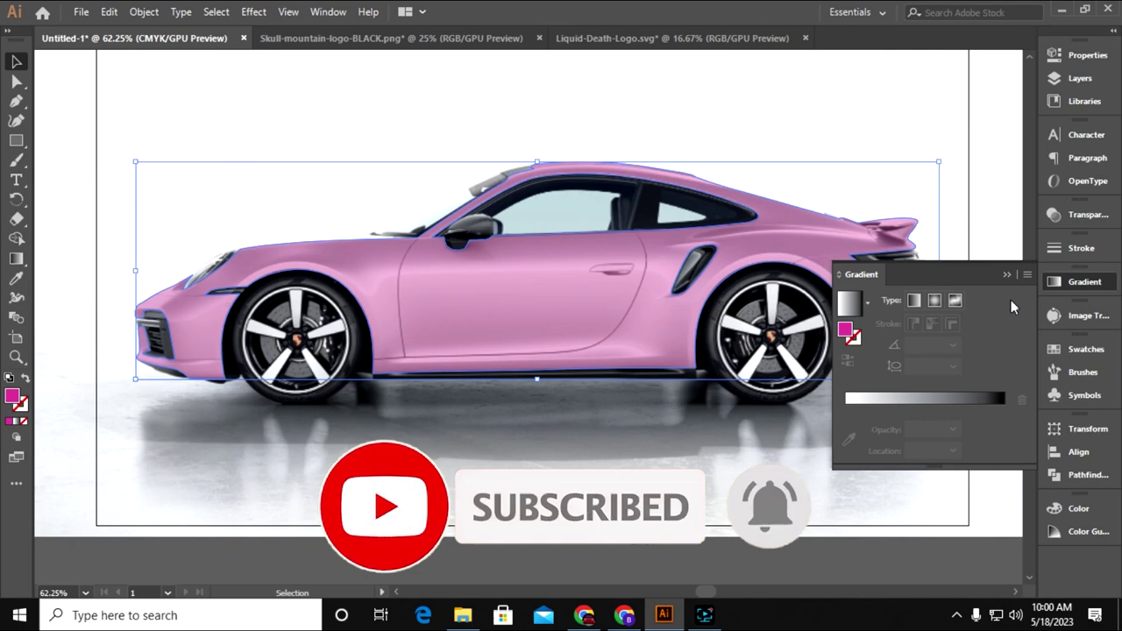
click(1088, 214)
click(1013, 233)
mouse_move(1015, 253)
mouse_down()
mouse_move(973, 254)
mouse_move(1035, 254)
mouse_up()
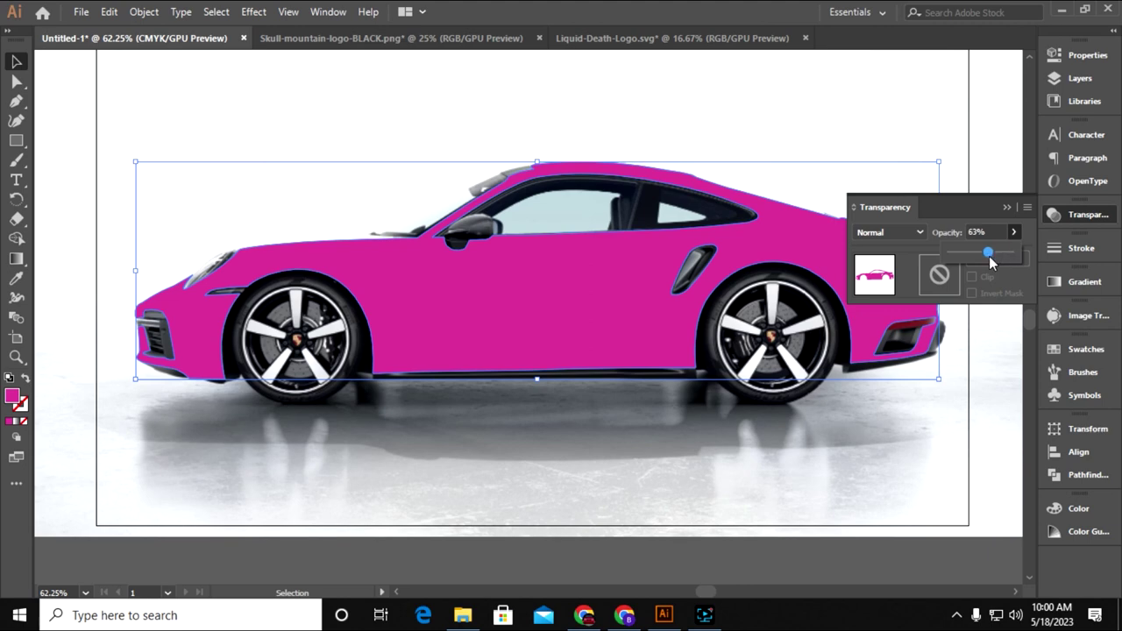
click(894, 232)
click(905, 280)
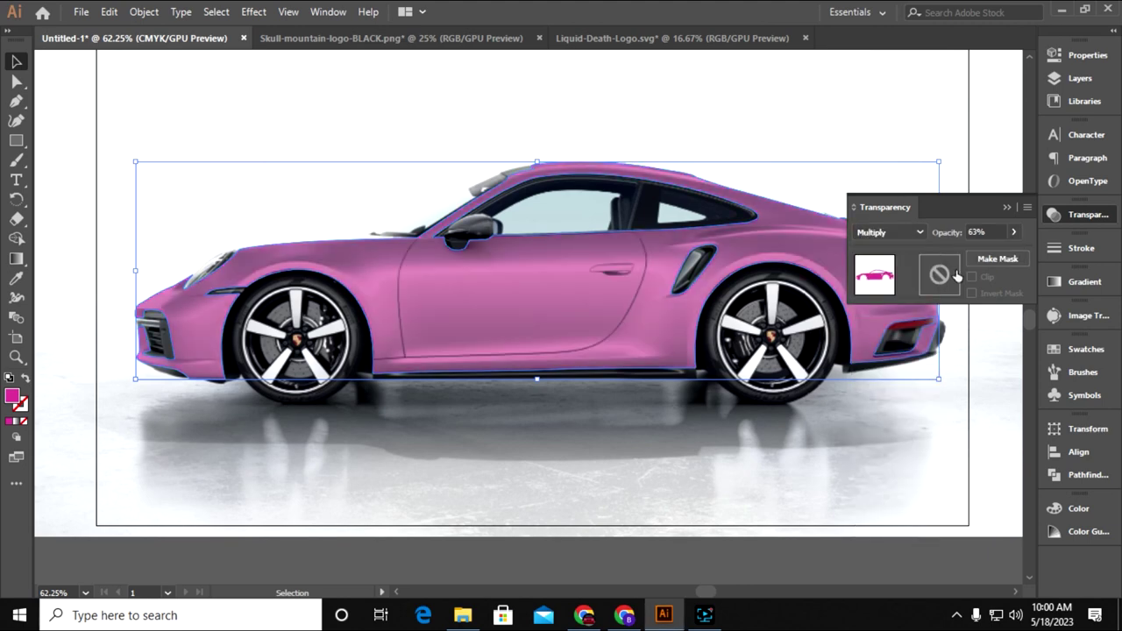
click(1015, 232)
drag(989, 252, 1040, 250)
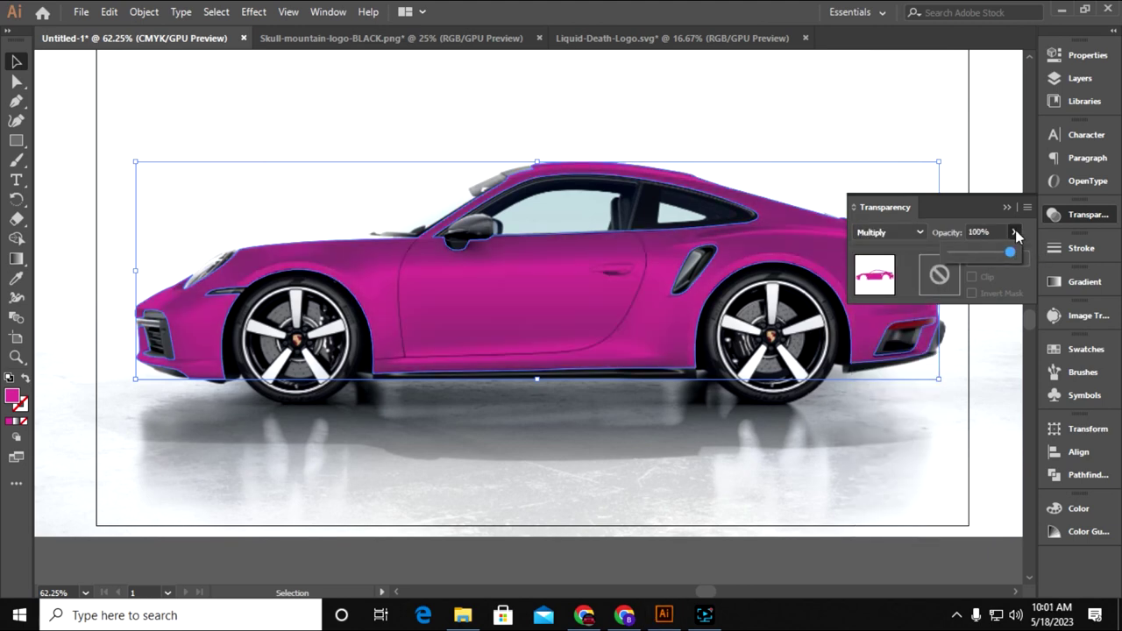
click(1008, 208)
click(160, 200)
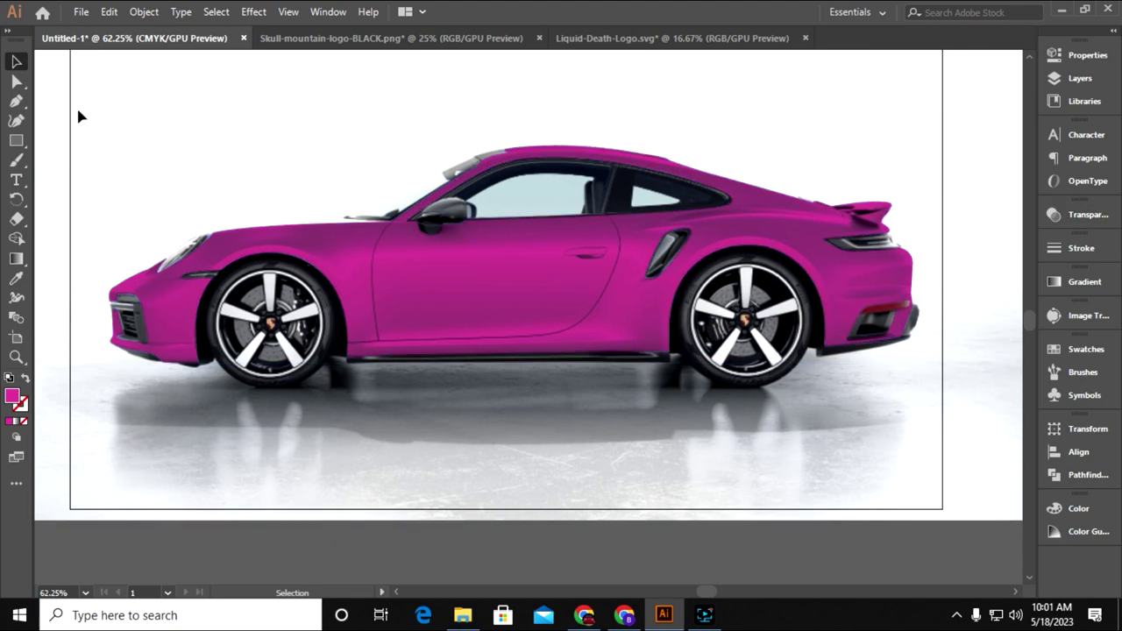
Draw a rectangle covering the whole car and give it a gradient fill
key(m)
drag(79, 99, 950, 421)
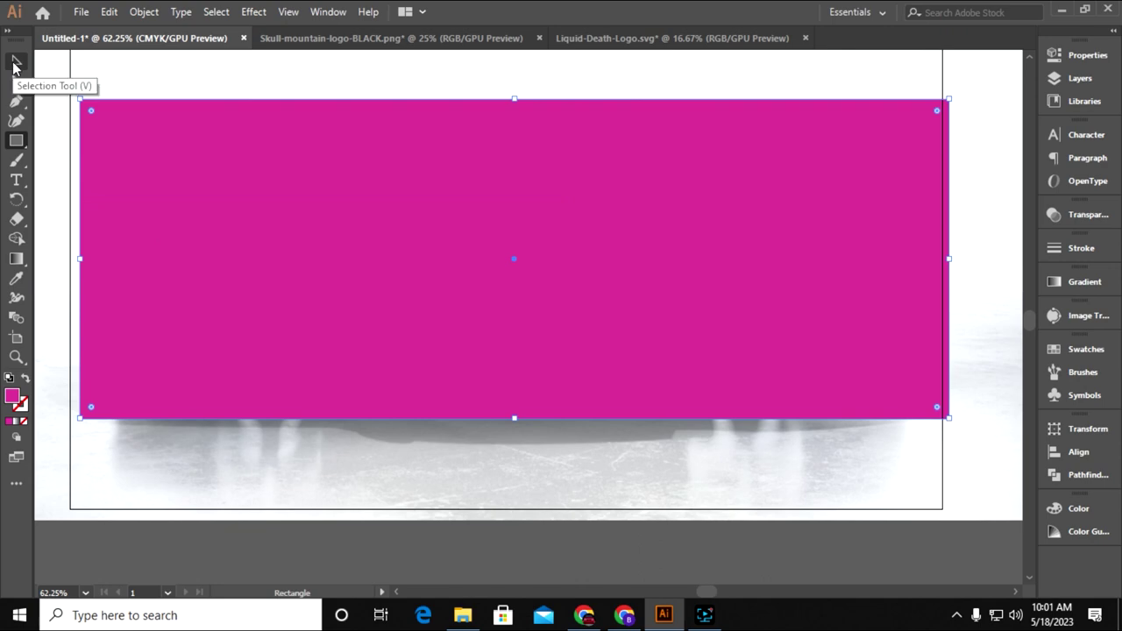
click(15, 63)
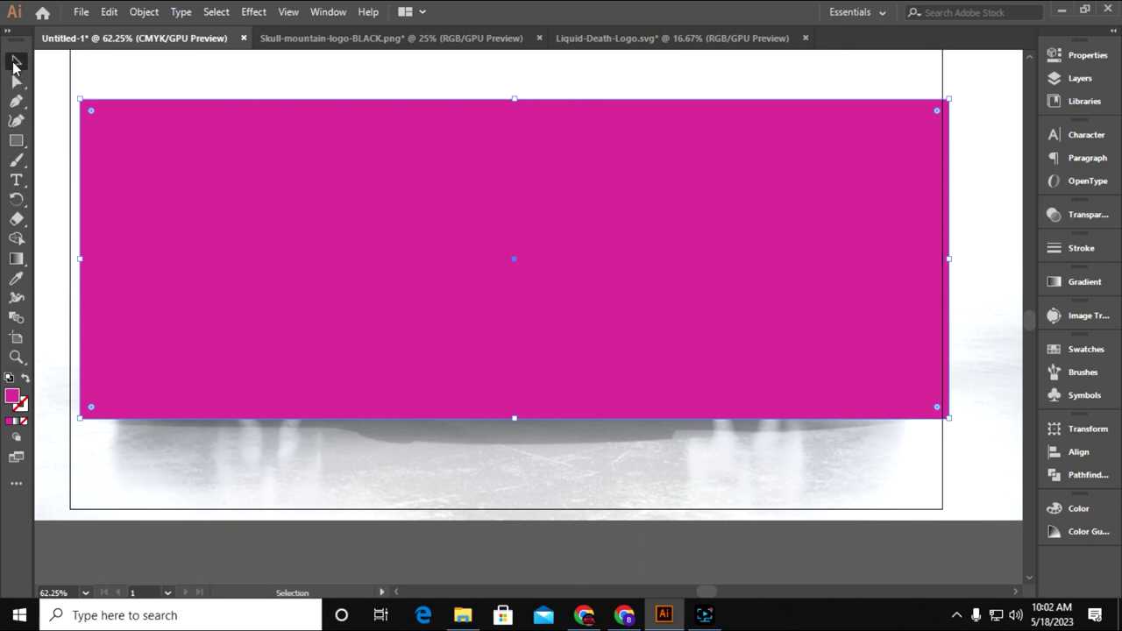
click(1081, 287)
Set the gradient's end stop to the yellow-green swatch
double_click(874, 399)
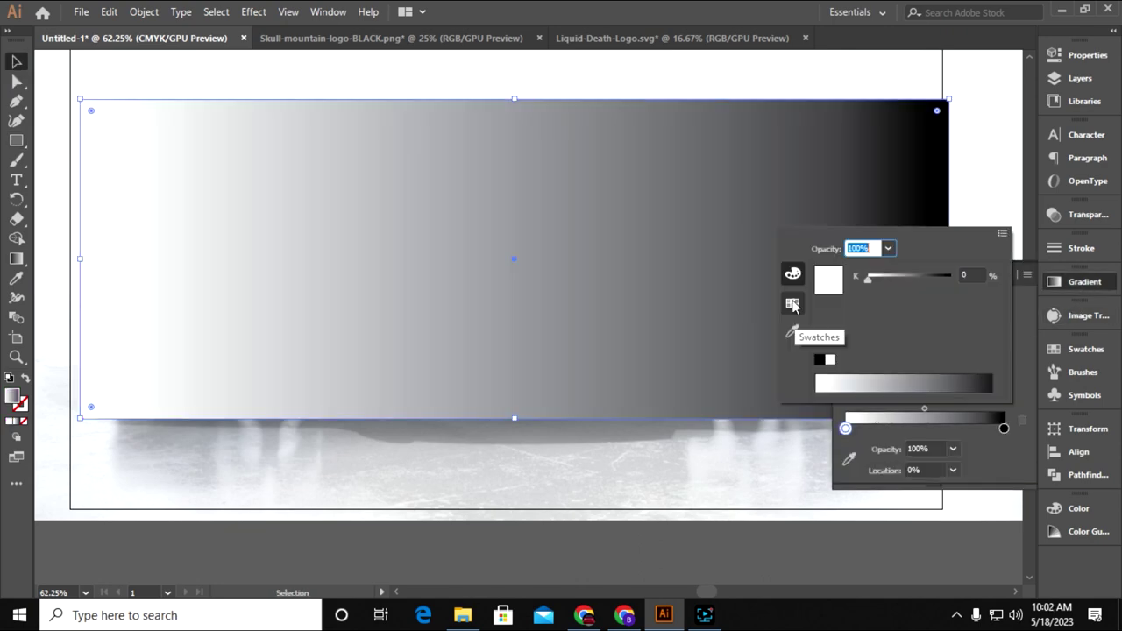
click(792, 303)
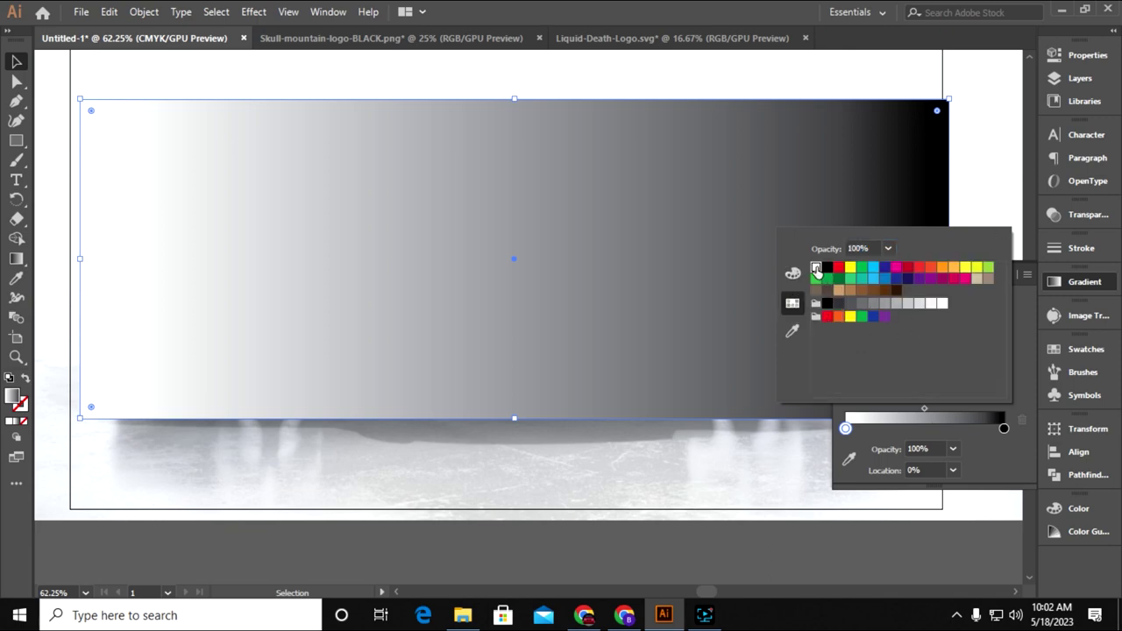
click(816, 279)
click(988, 267)
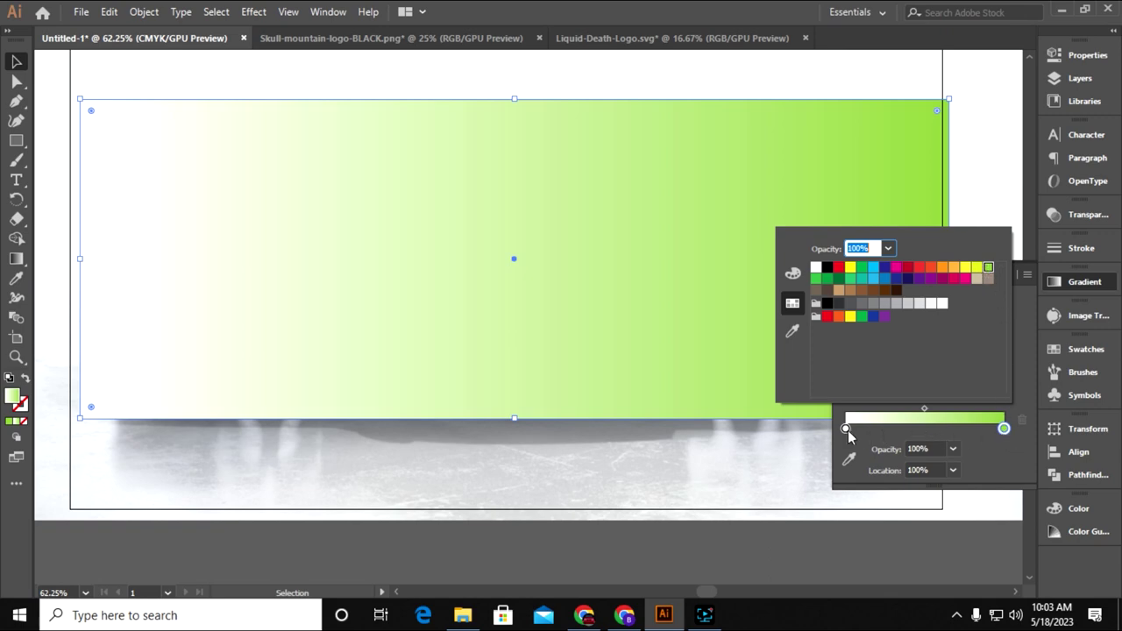
key(Escape)
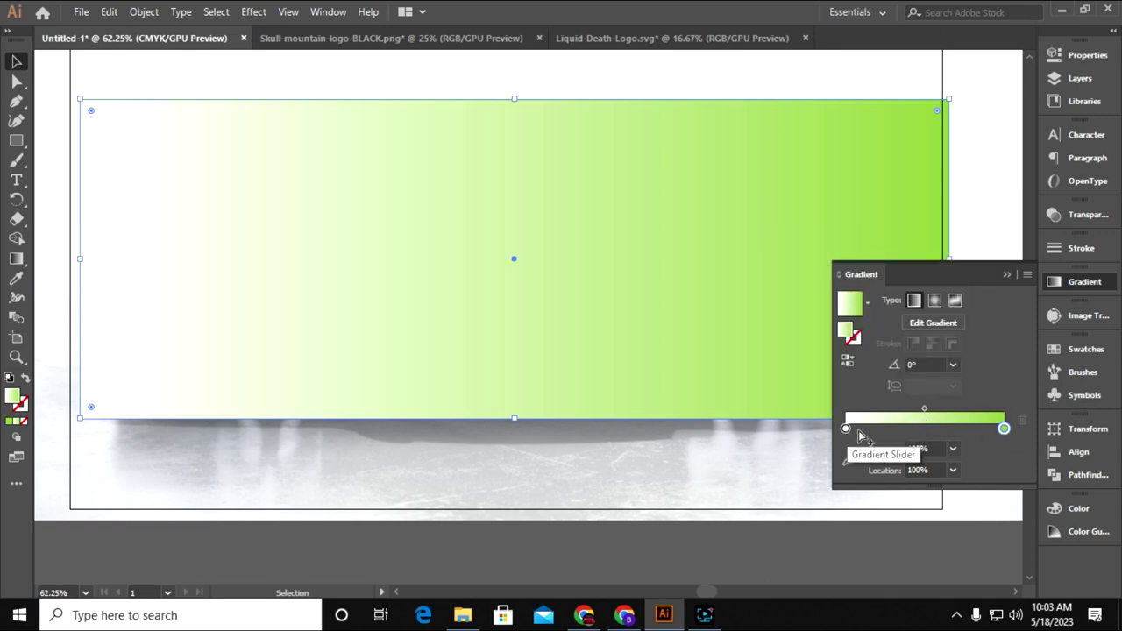
Move the white gradient stop to 59% and send the rectangle behind the car
drag(846, 429, 919, 427)
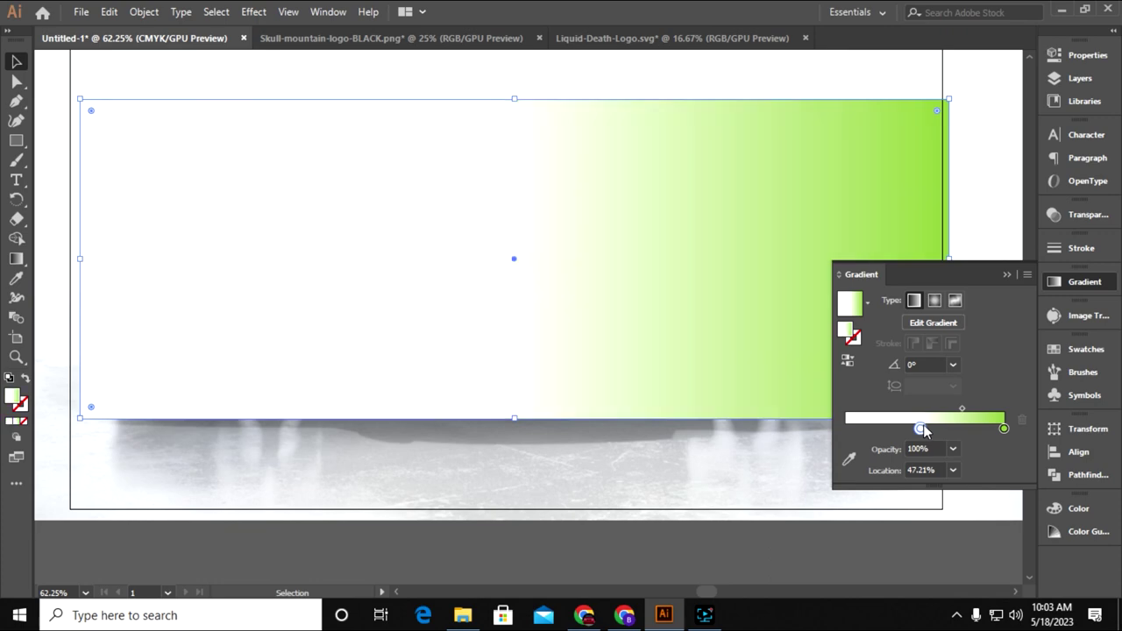
mouse_move(920, 428)
mouse_down()
mouse_move(940, 428)
mouse_move(911, 430)
mouse_up()
click(1008, 276)
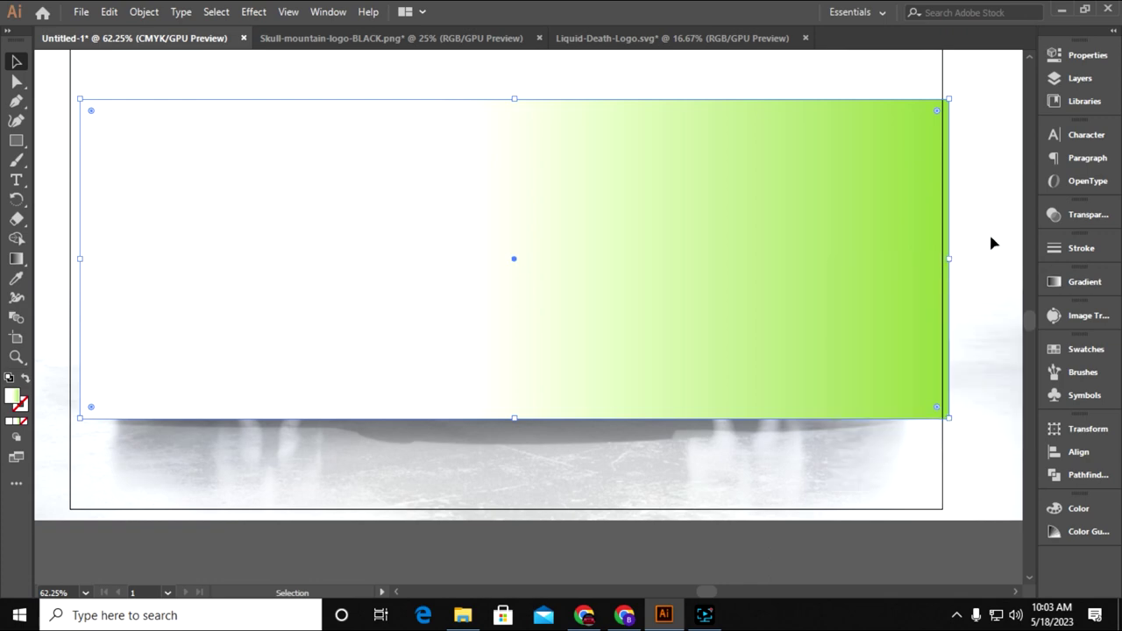
click(980, 162)
click(890, 263)
key(ctrl+bracketleft)
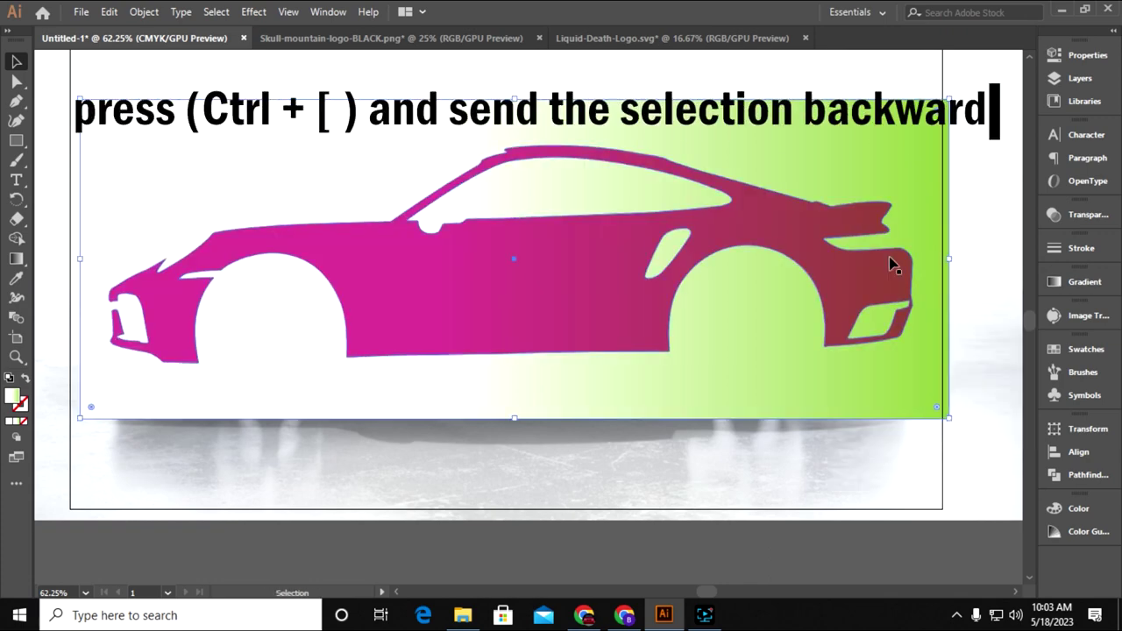
Clip the gradient rectangle to the car's shape with a clipping mask
key(ctrl+minus)
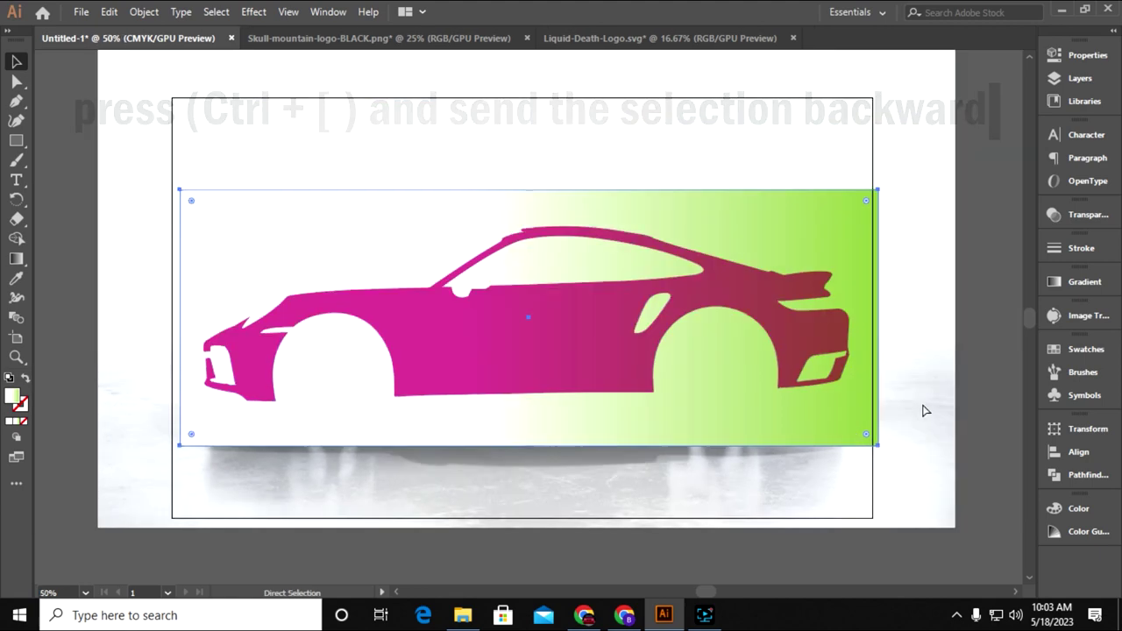
click(922, 409)
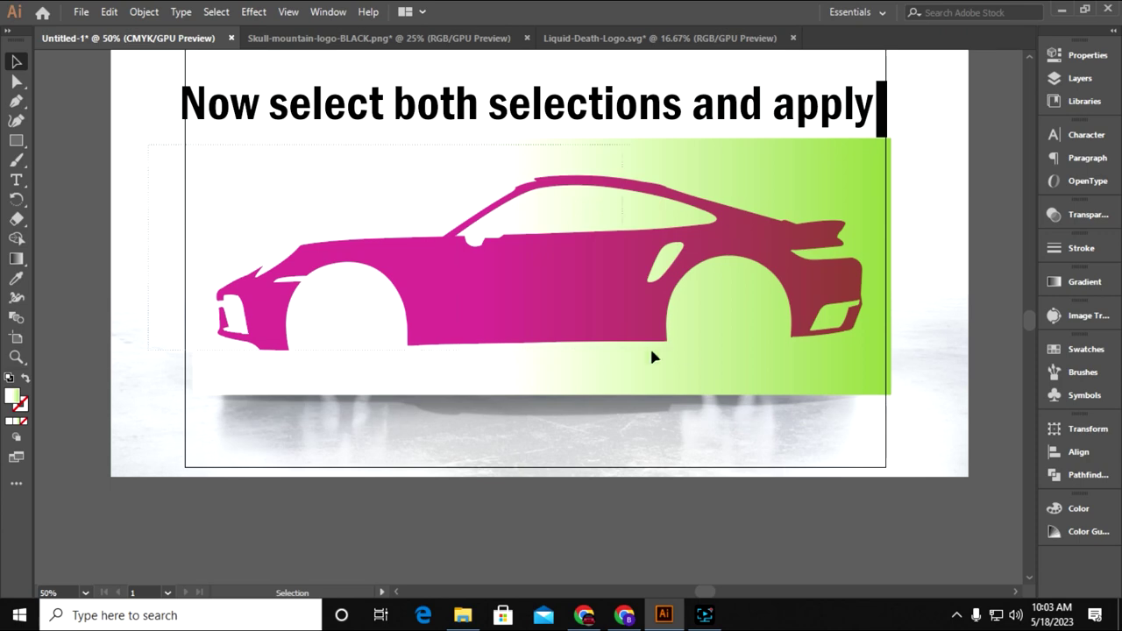
drag(919, 380, 839, 380)
right_click(643, 218)
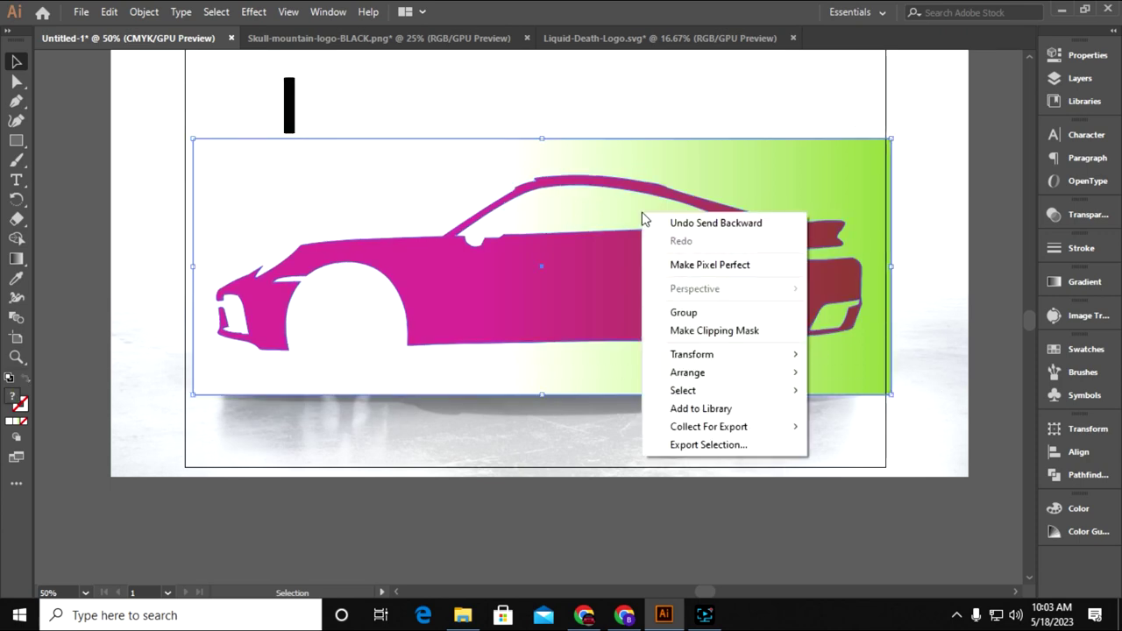
click(684, 331)
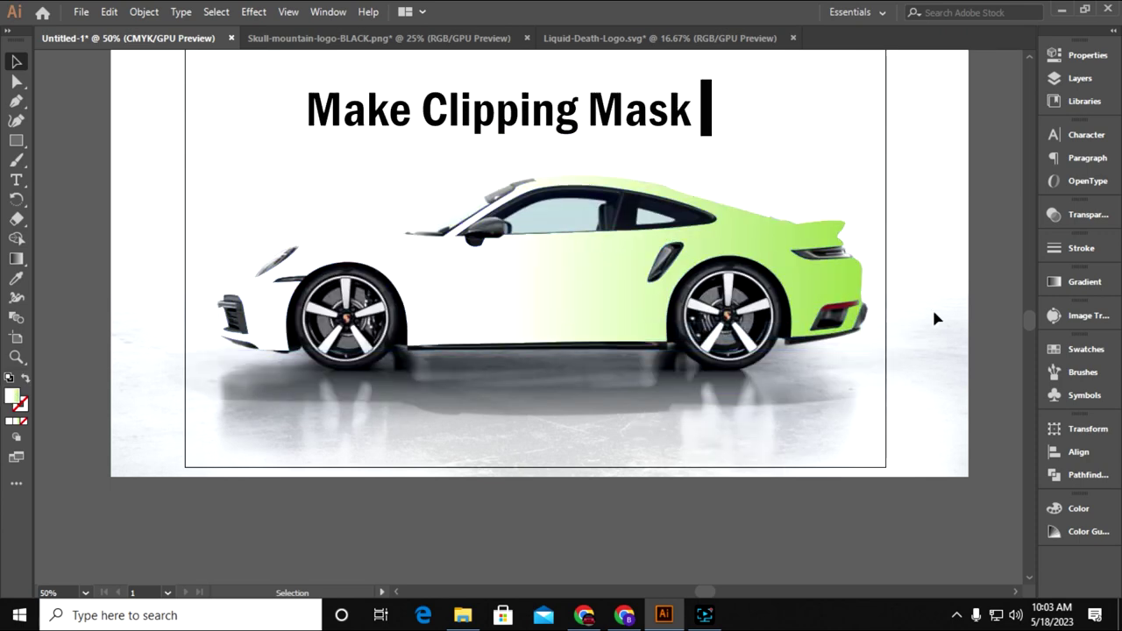
click(579, 321)
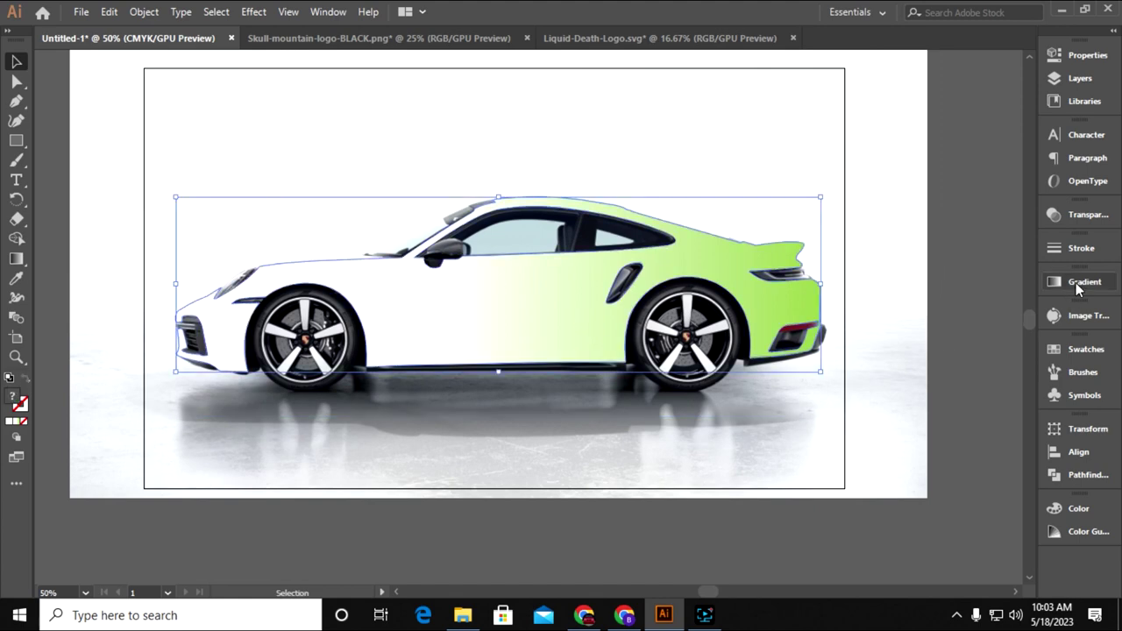
Change the gradient-wrapped car group's blend mode from Normal to Multiply
click(1075, 220)
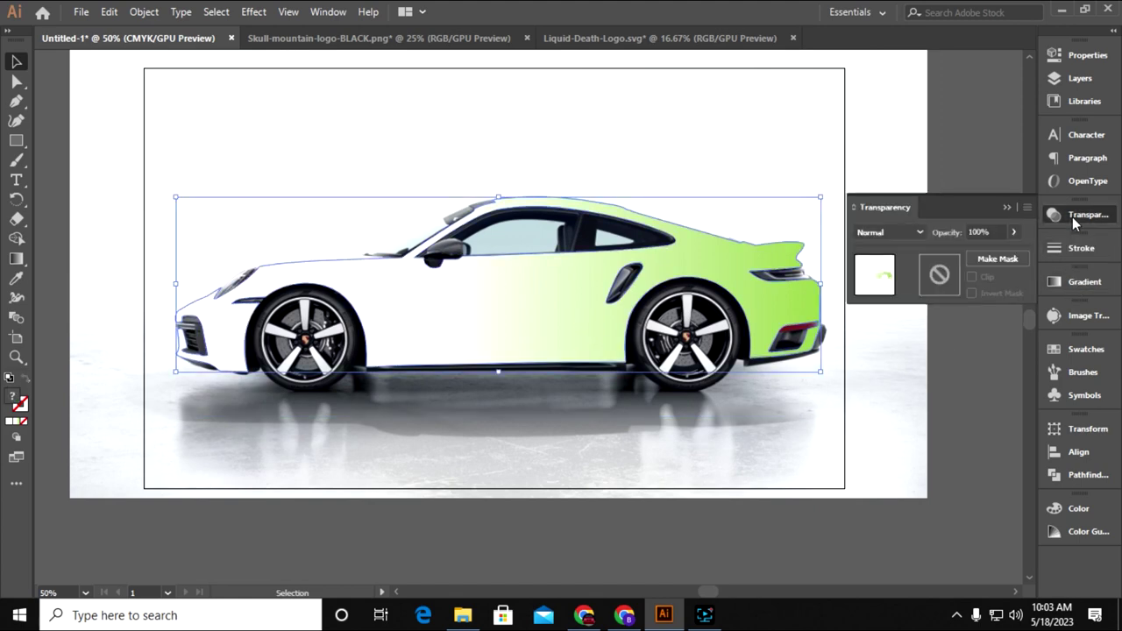
click(917, 235)
click(910, 286)
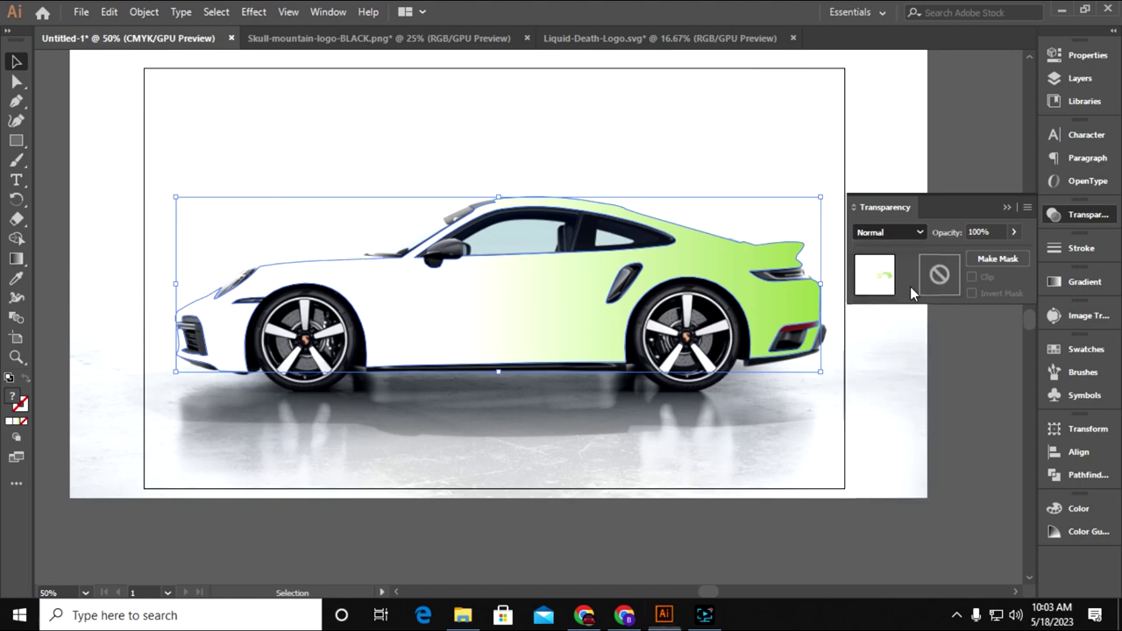
click(897, 379)
drag(876, 407, 842, 396)
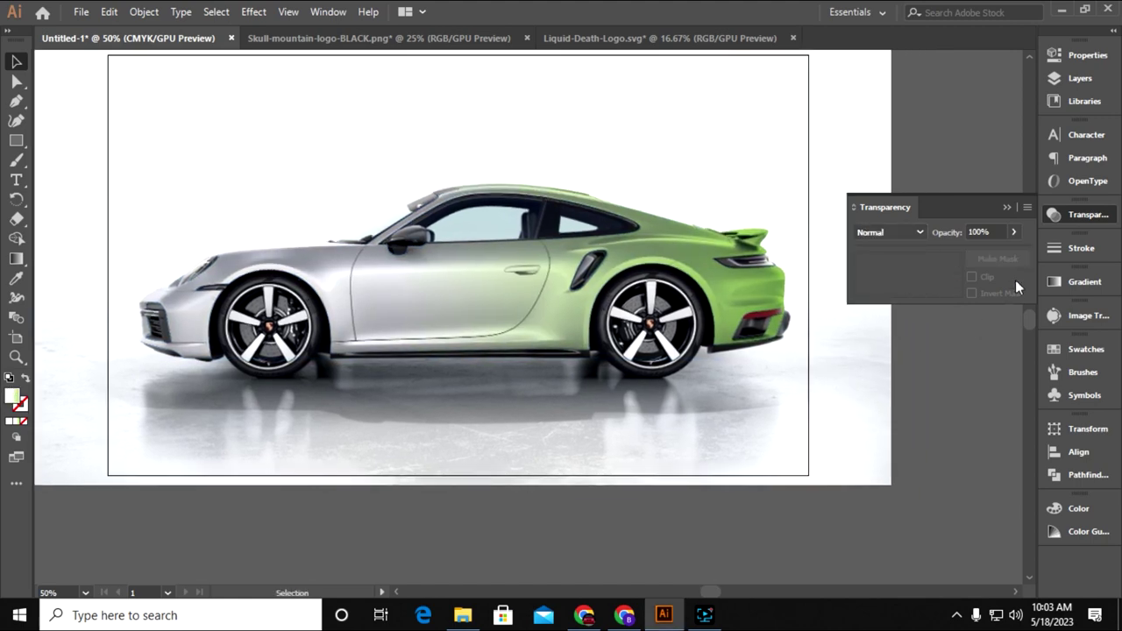
click(1006, 208)
drag(911, 380, 913, 357)
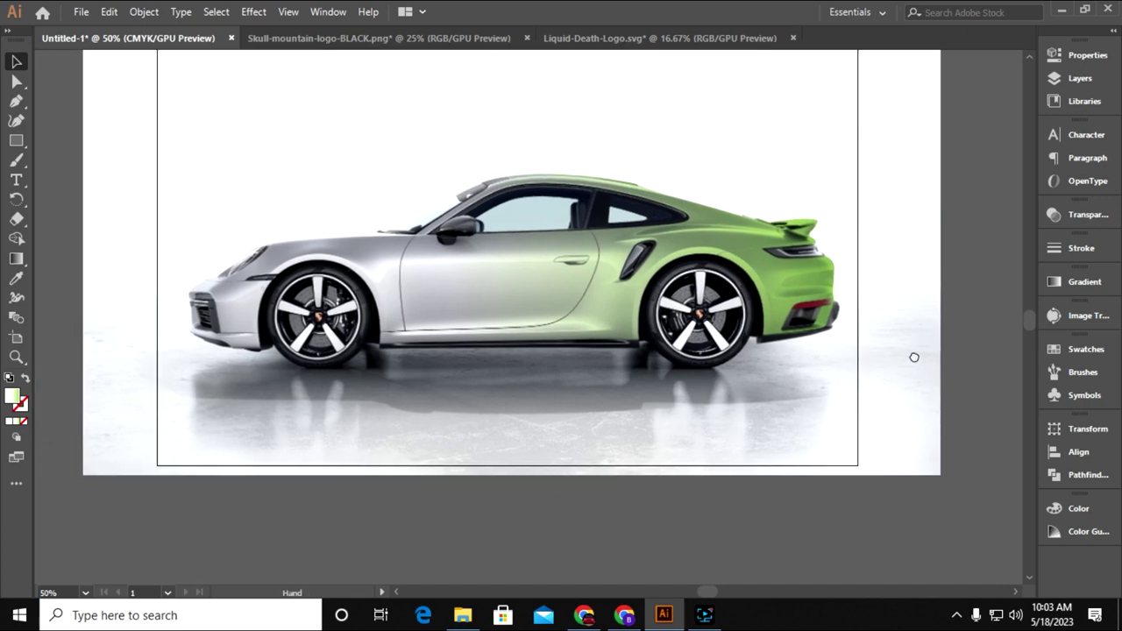
click(795, 299)
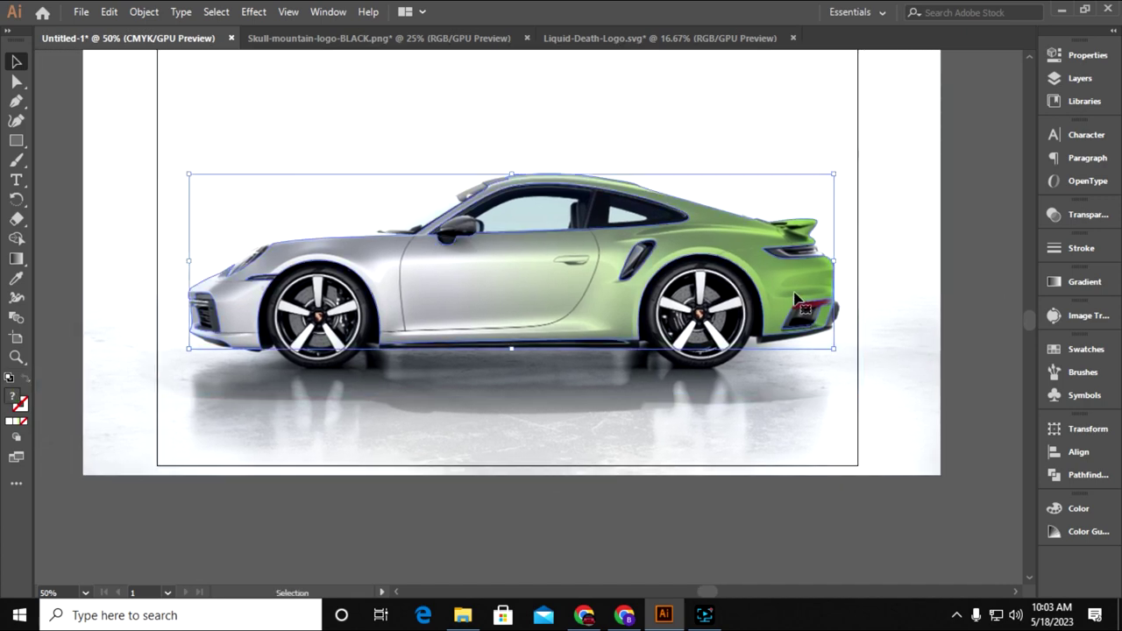
Isolate the car clip group and select its gradient shape to inspect the gradient
click(952, 310)
click(763, 261)
right_click(759, 253)
click(789, 370)
click(783, 285)
click(1084, 282)
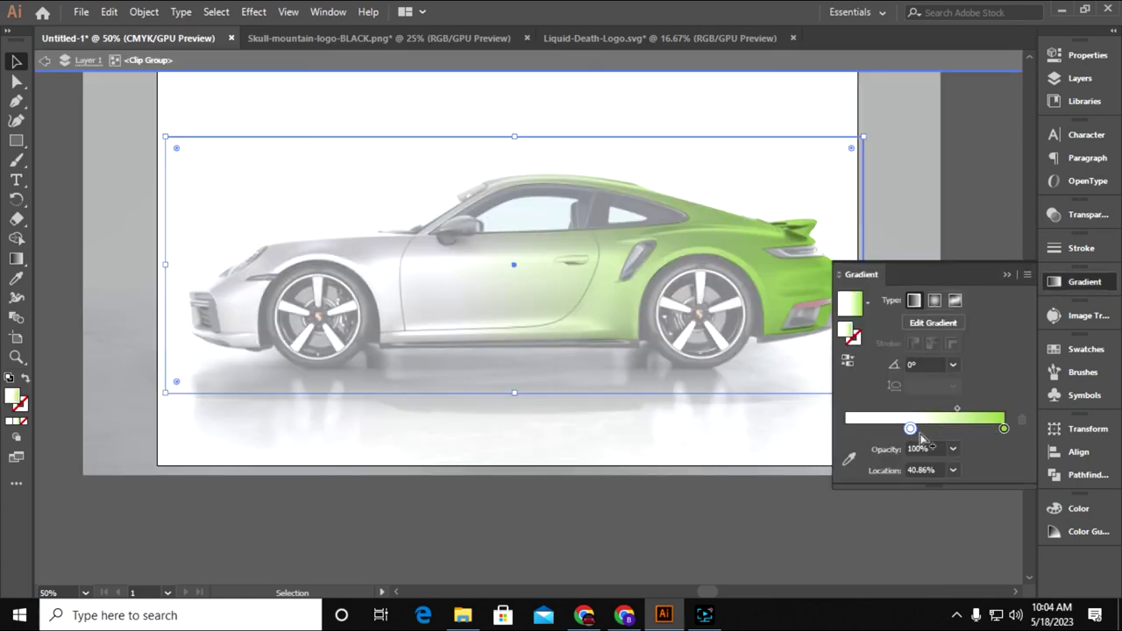
click(959, 254)
click(793, 283)
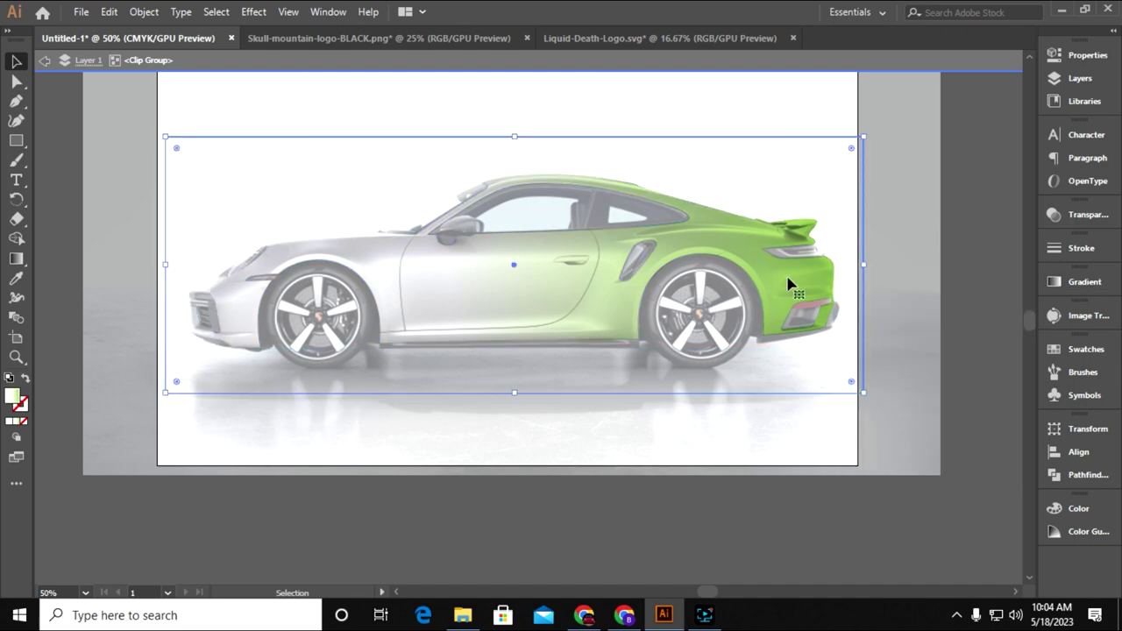
double_click(887, 306)
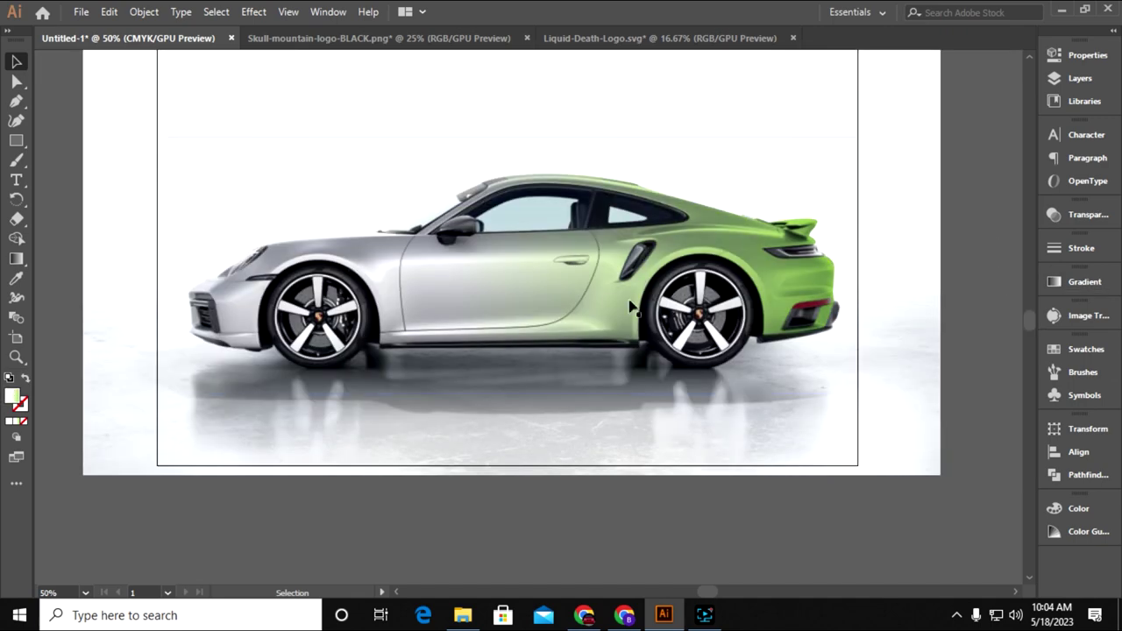
Re-isolate the car group and set the gradient's left stop to yellow
click(630, 307)
right_click(614, 298)
click(684, 411)
click(1084, 281)
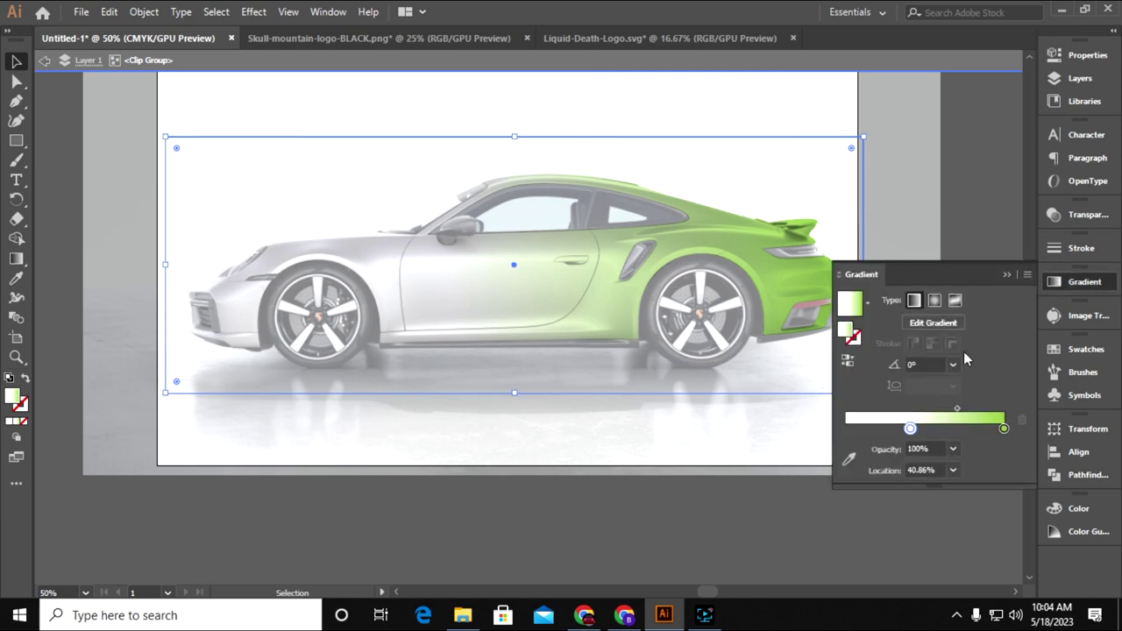
double_click(912, 429)
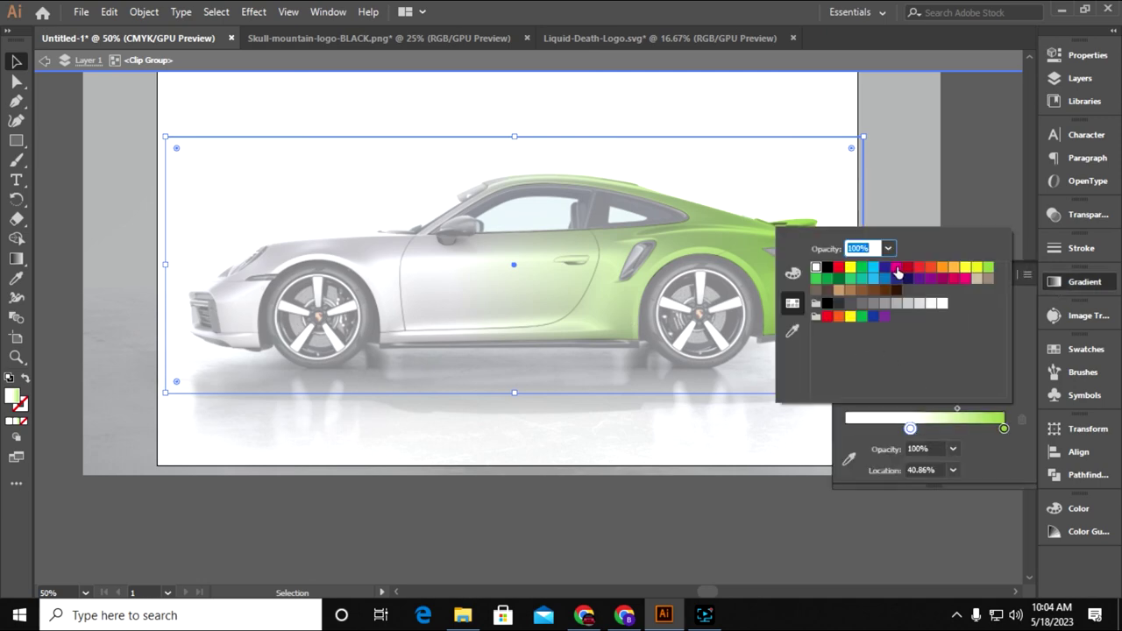
click(909, 268)
click(941, 269)
click(965, 270)
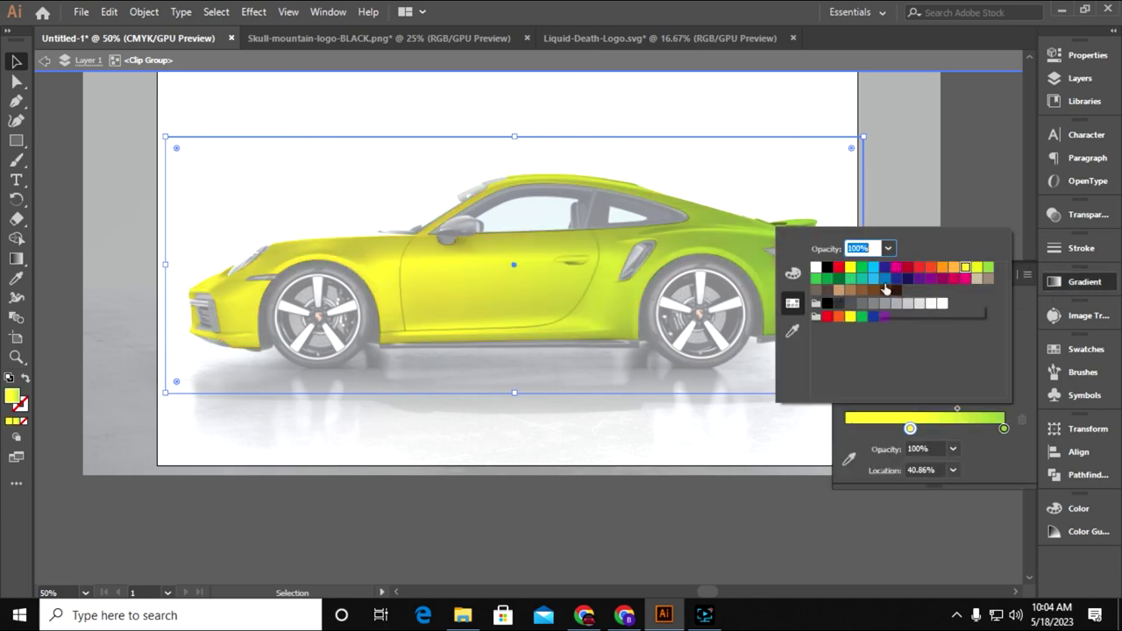
click(957, 205)
drag(836, 211, 822, 210)
click(1007, 274)
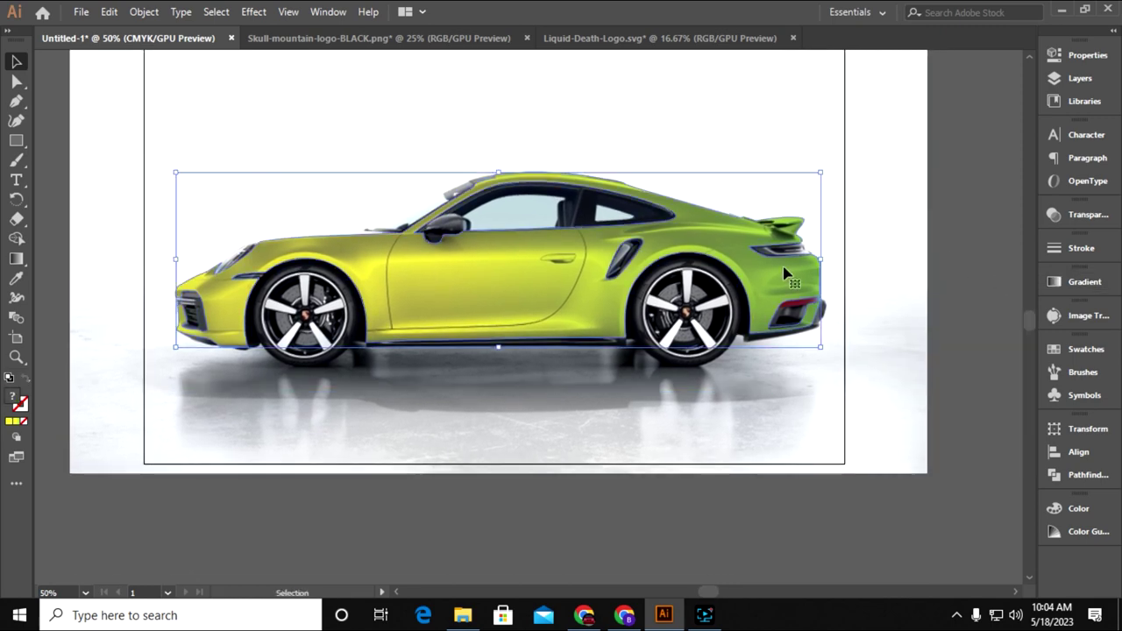
Make the gradient's right stop a deeper green and exit isolation mode
double_click(784, 287)
click(1078, 288)
double_click(1004, 430)
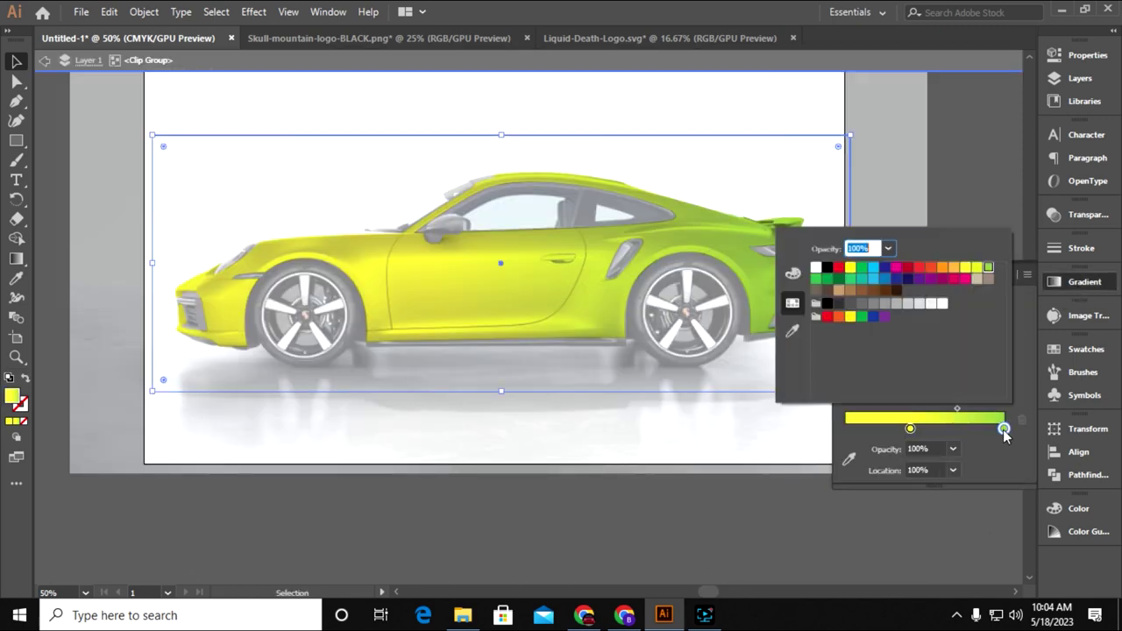
click(862, 267)
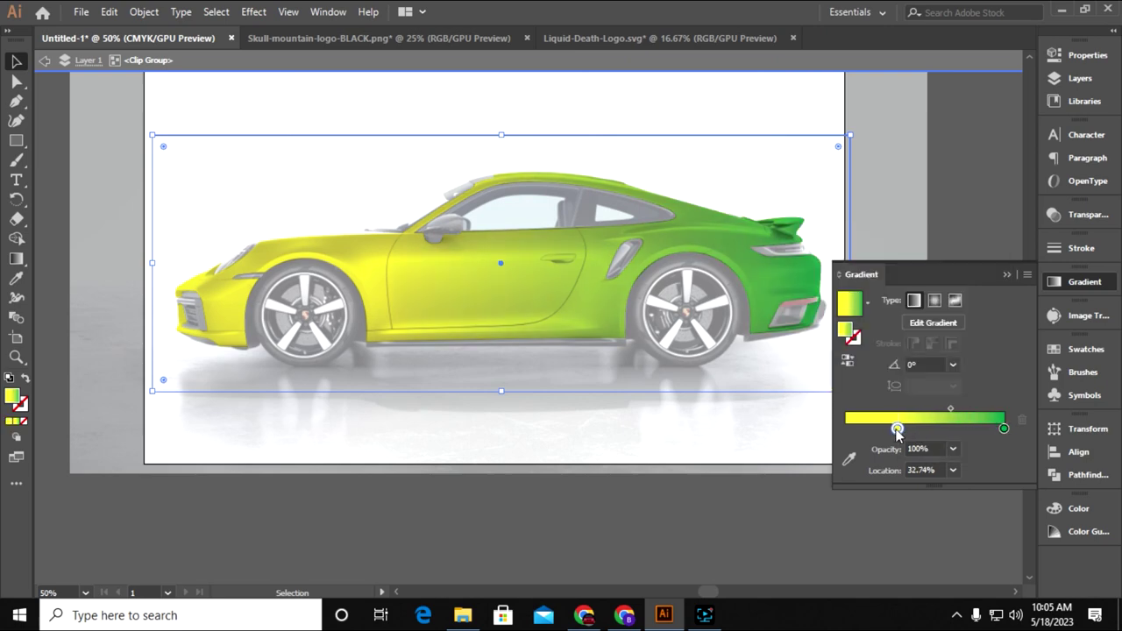
key(Escape)
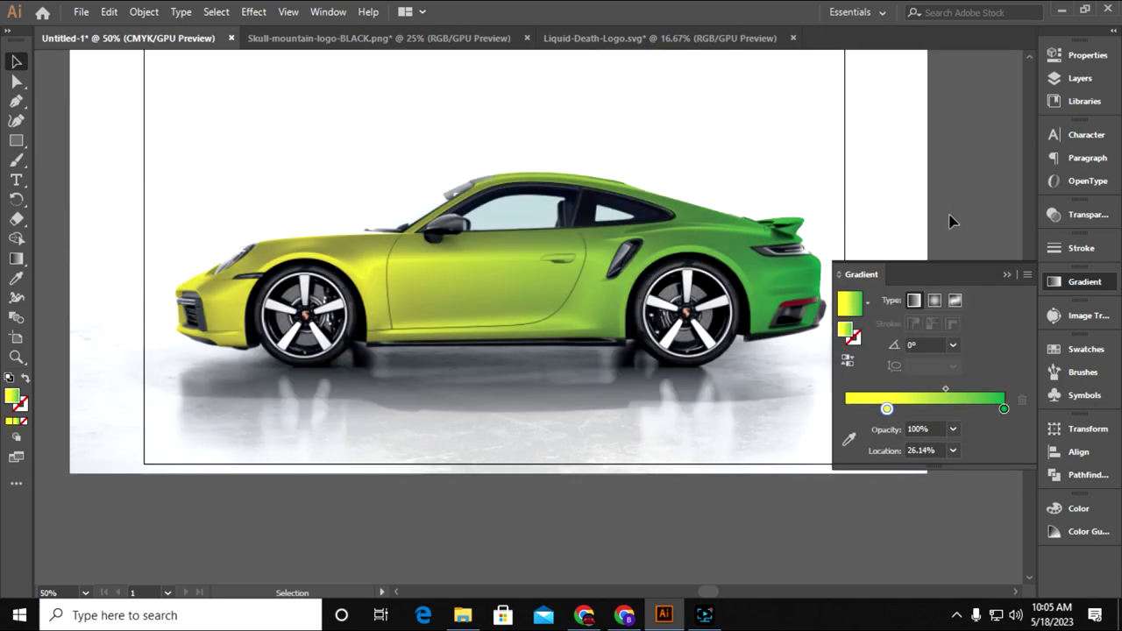
drag(857, 369, 879, 456)
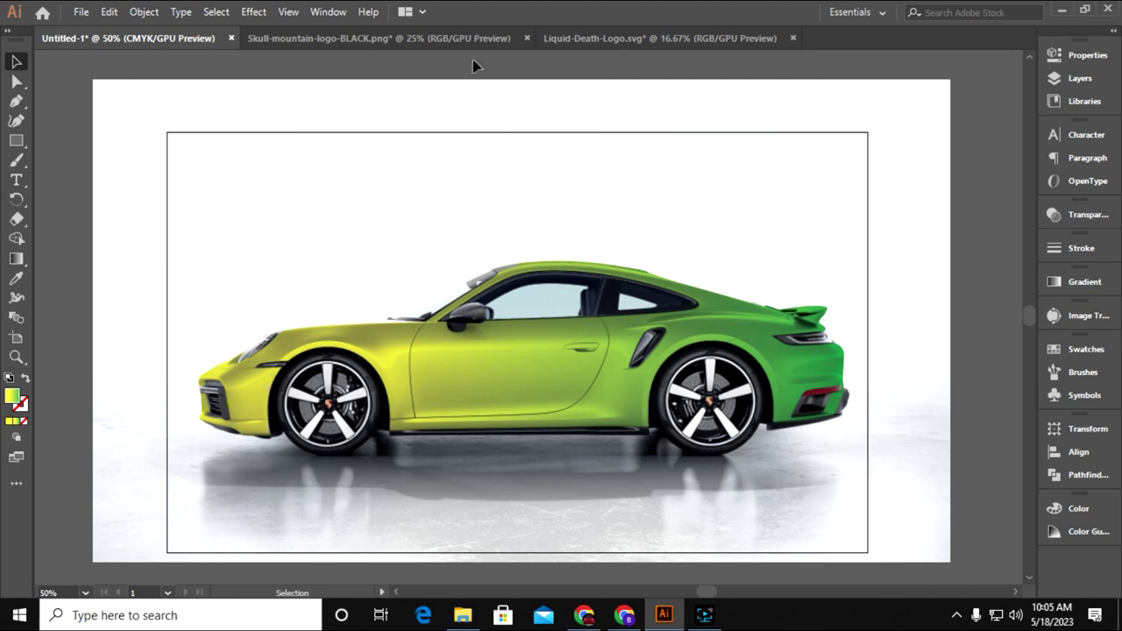
key(ctrl+Tab)
Copy the skull from the Skull-mountain-logo document and paste it into the car clip group
click(526, 246)
right_click(526, 246)
click(526, 247)
click(504, 263)
key(a)
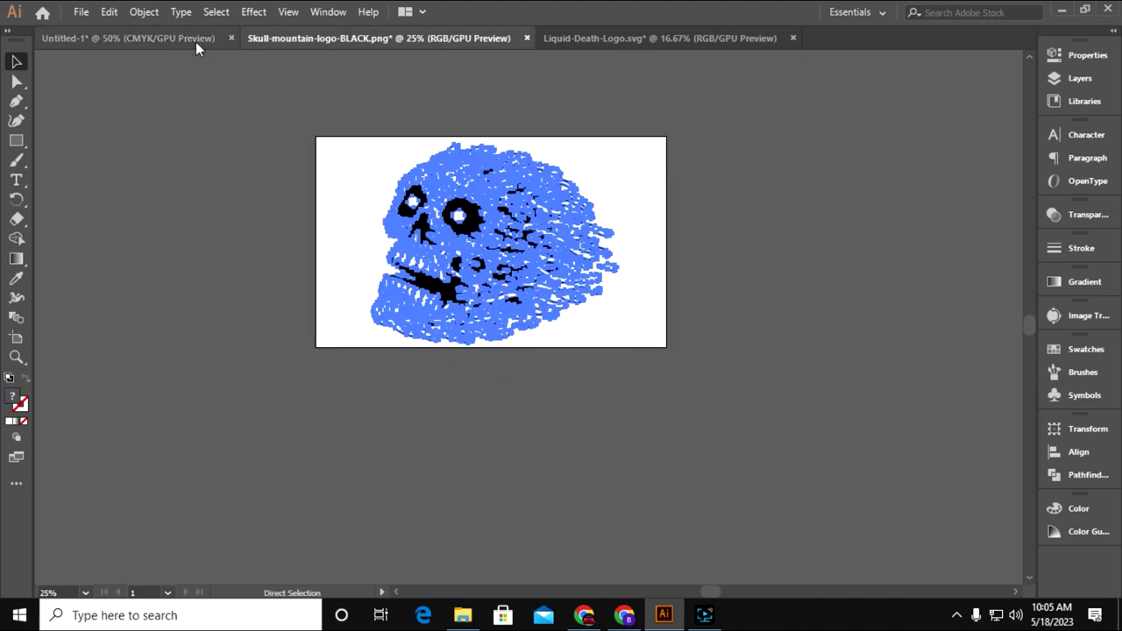
click(195, 41)
right_click(537, 270)
click(579, 386)
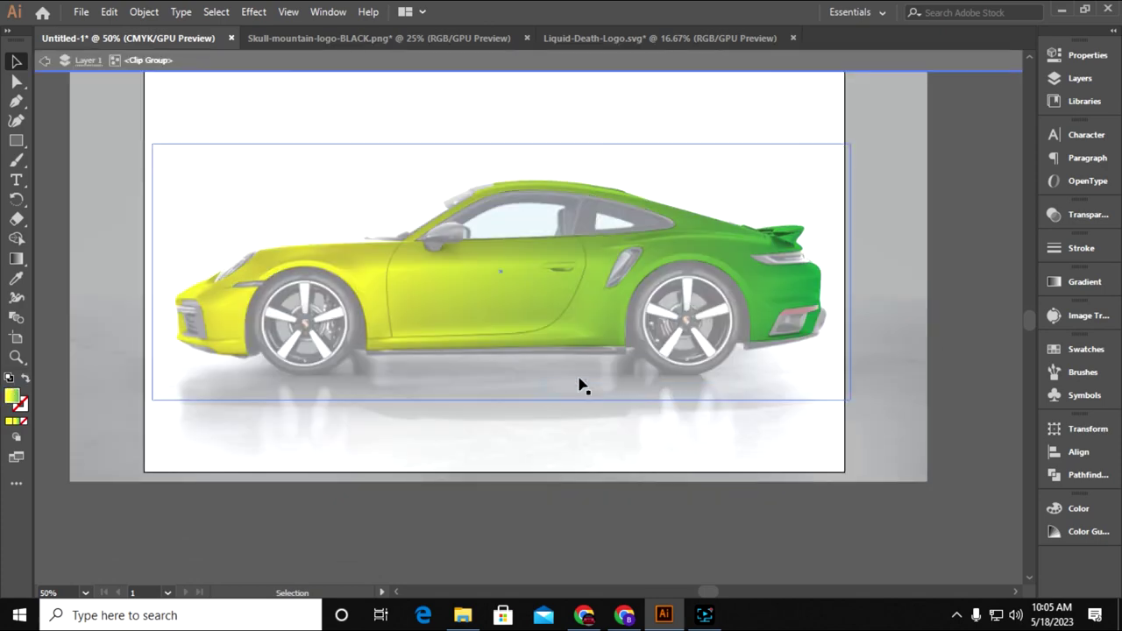
key(ctrl+v)
Shrink the skull and nudge it into place on the car's rear door
drag(775, 114, 708, 258)
key(ctrl+equal)
mouse_move(601, 409)
mouse_down()
mouse_move(555, 373)
mouse_move(605, 416)
mouse_move(720, 403)
mouse_move(717, 418)
mouse_up()
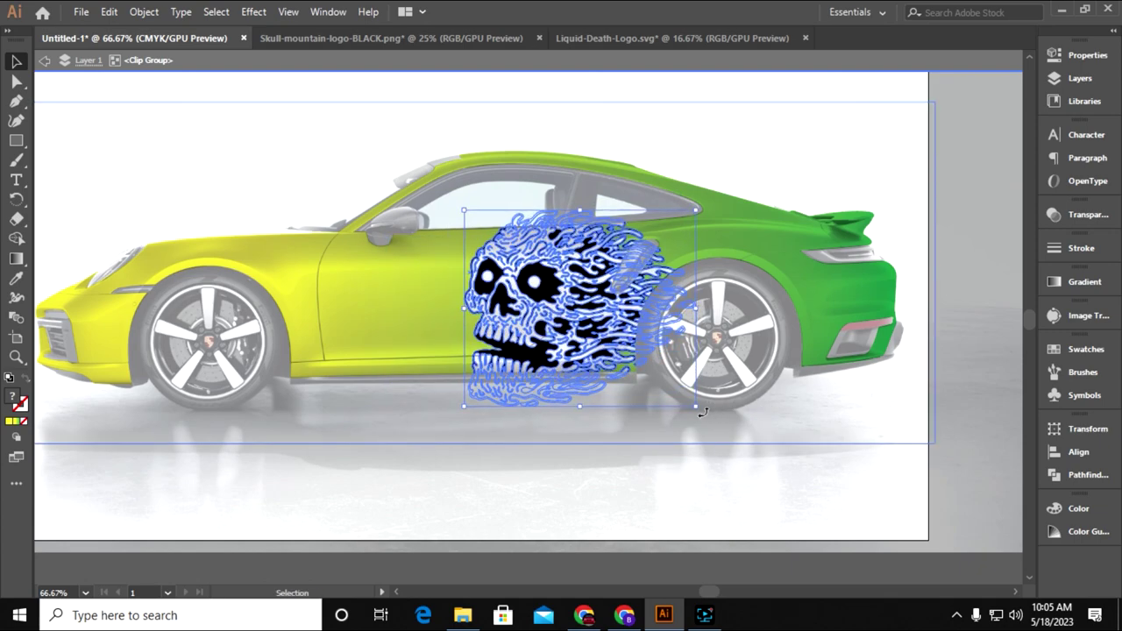
drag(573, 326, 587, 326)
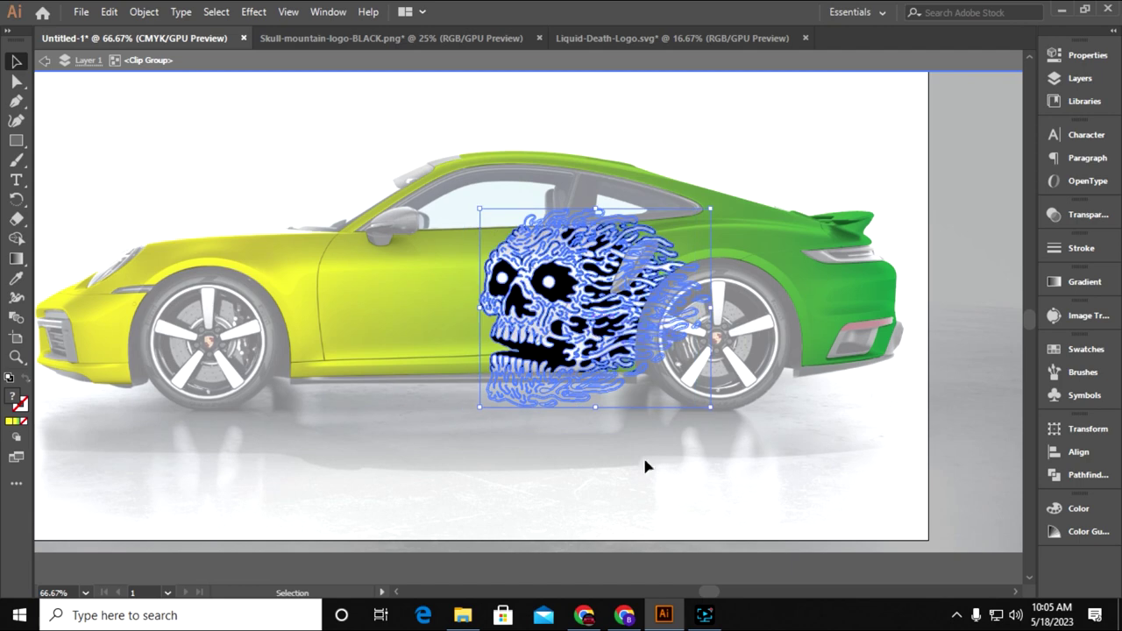
drag(710, 407, 698, 403)
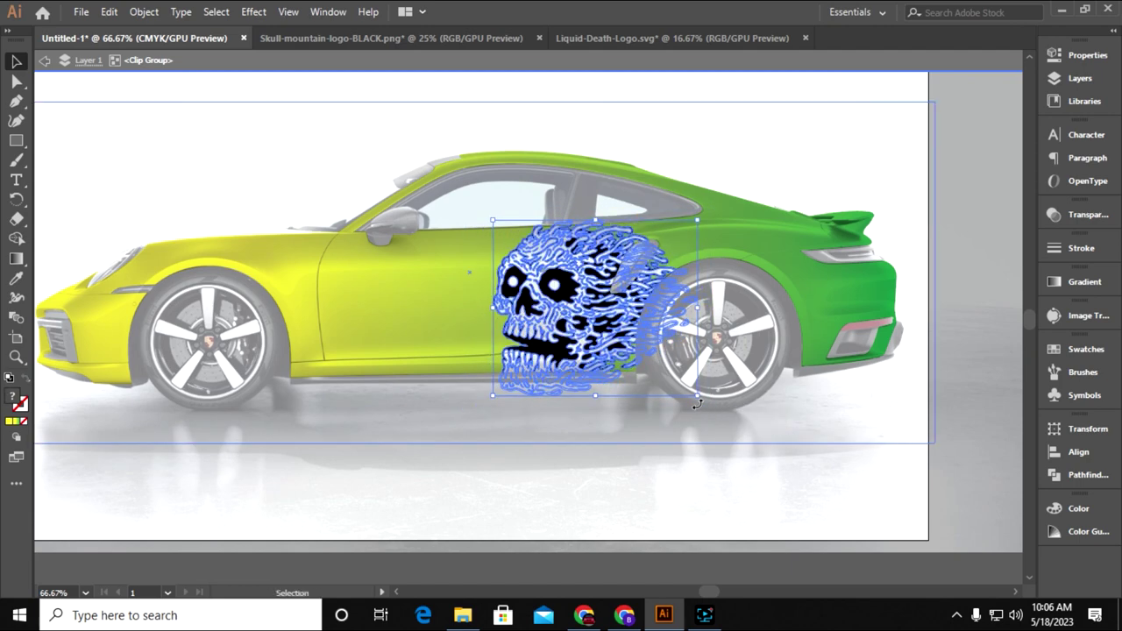
key(shift+Right)
key(shift+Right)
key(shift+Right)
key(shift+Up)
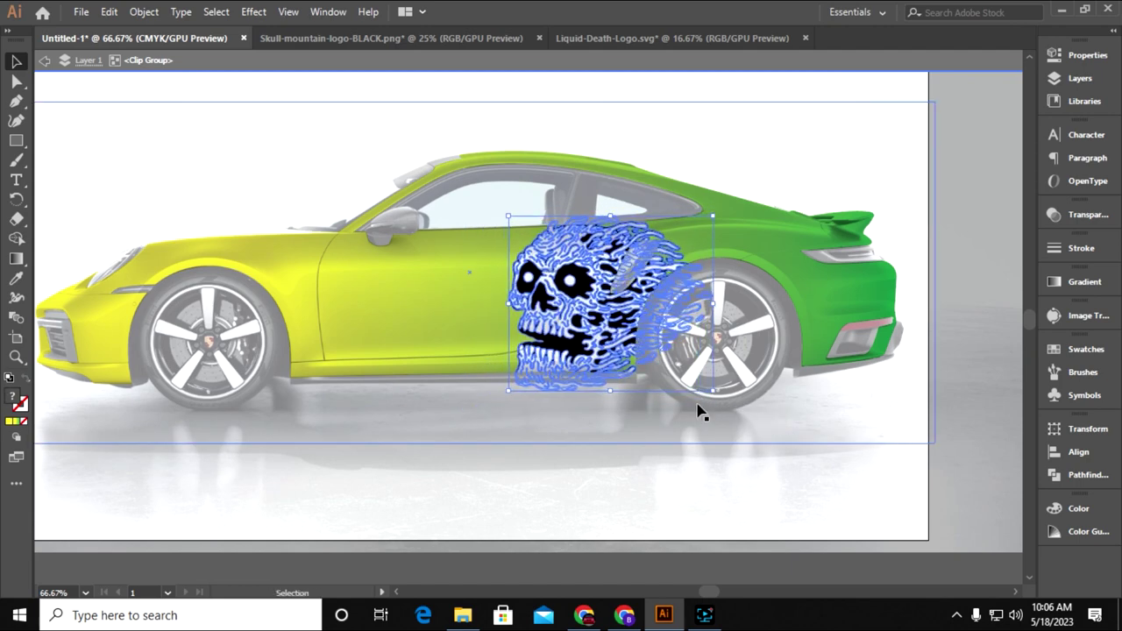
mouse_move(712, 391)
mouse_down()
mouse_move(725, 396)
mouse_move(718, 402)
mouse_up()
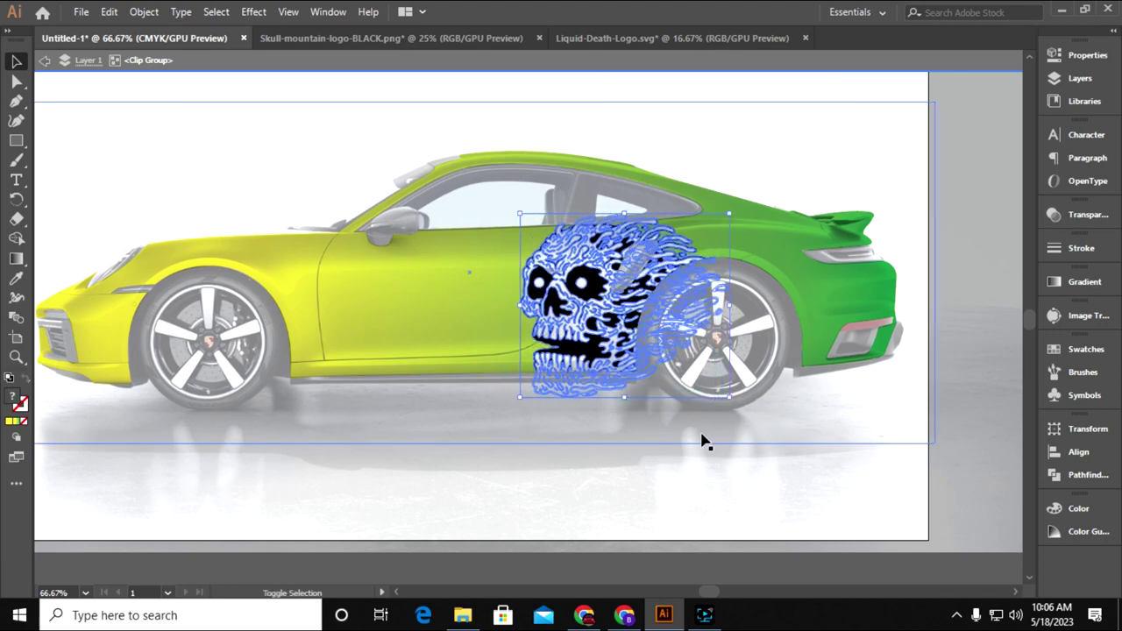
click(711, 478)
Try Darken and then Multiply blend modes on the skull
click(622, 345)
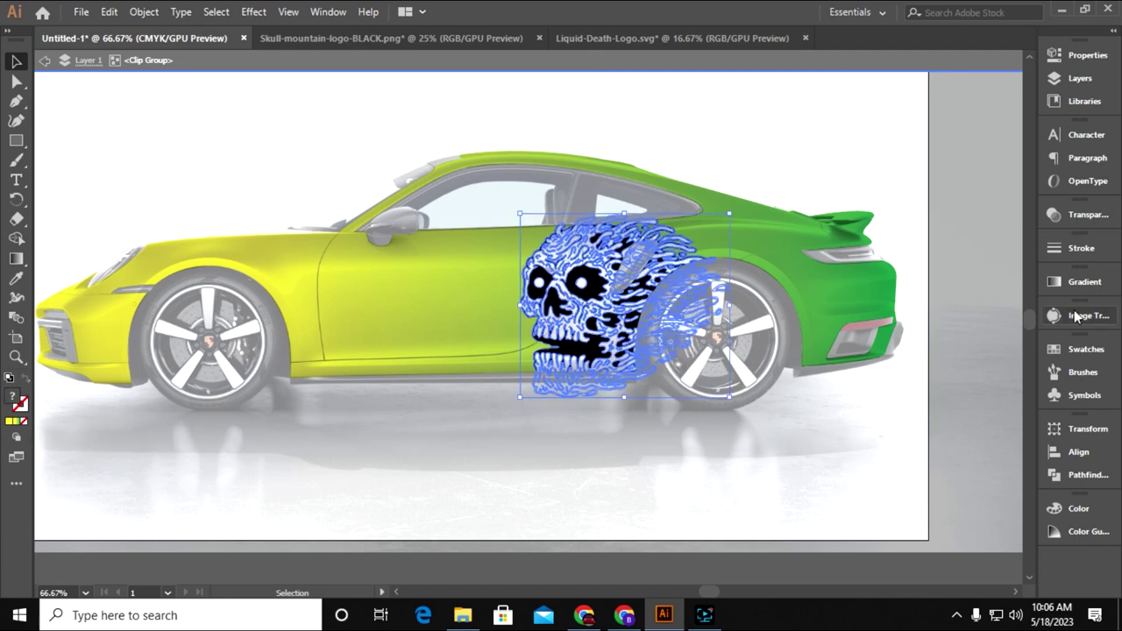
click(1091, 219)
click(890, 232)
click(904, 249)
click(938, 429)
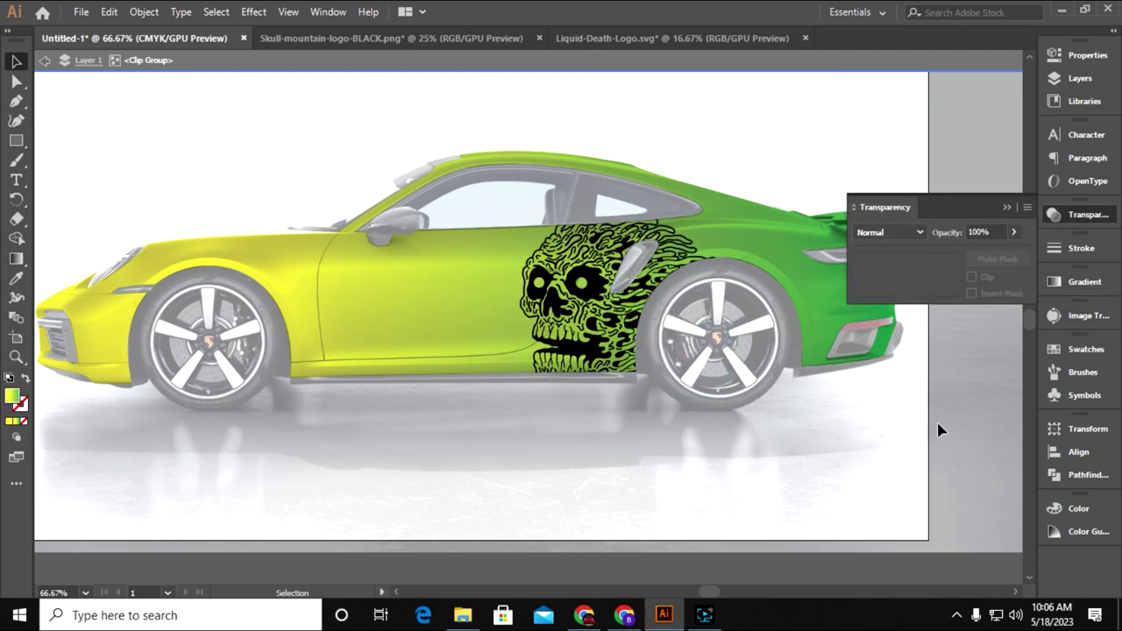
click(618, 340)
click(890, 232)
click(898, 250)
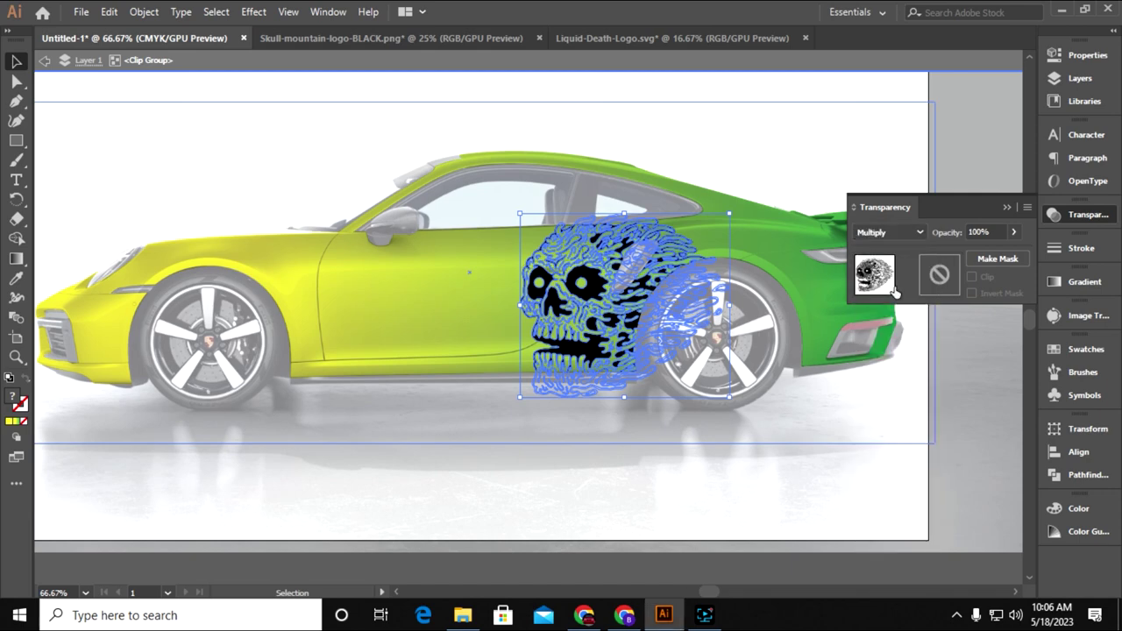
click(796, 454)
Compare Color Burn, Lighten and Screen, then settle the skull on Darken
click(618, 338)
click(890, 232)
click(892, 308)
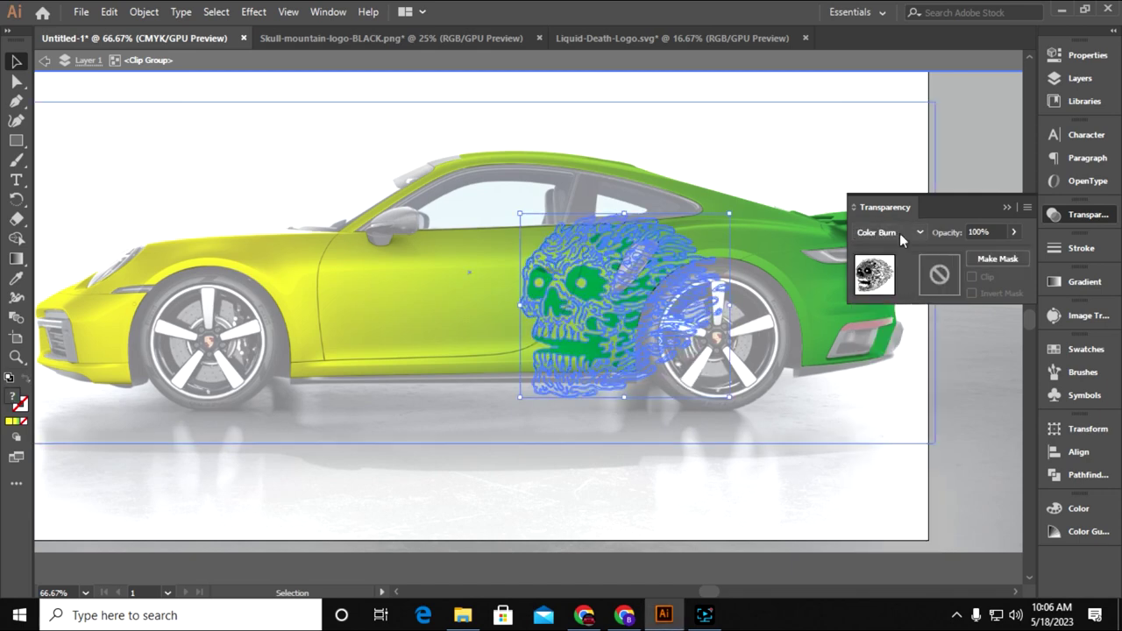
click(890, 232)
click(886, 330)
click(890, 232)
click(912, 349)
click(889, 233)
click(885, 272)
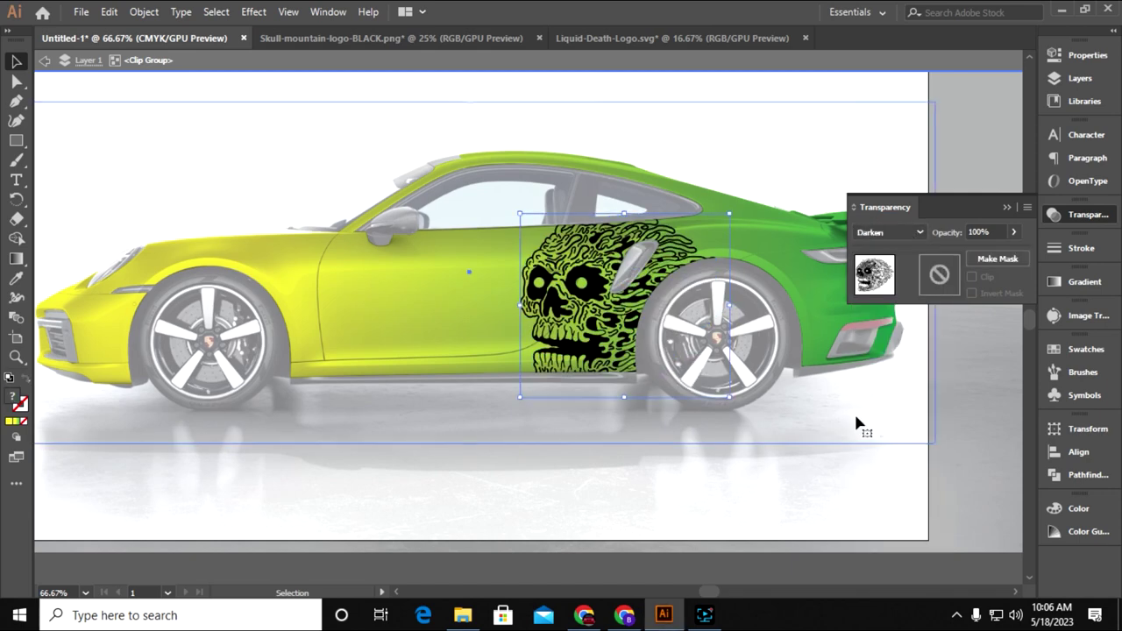
click(854, 411)
click(680, 300)
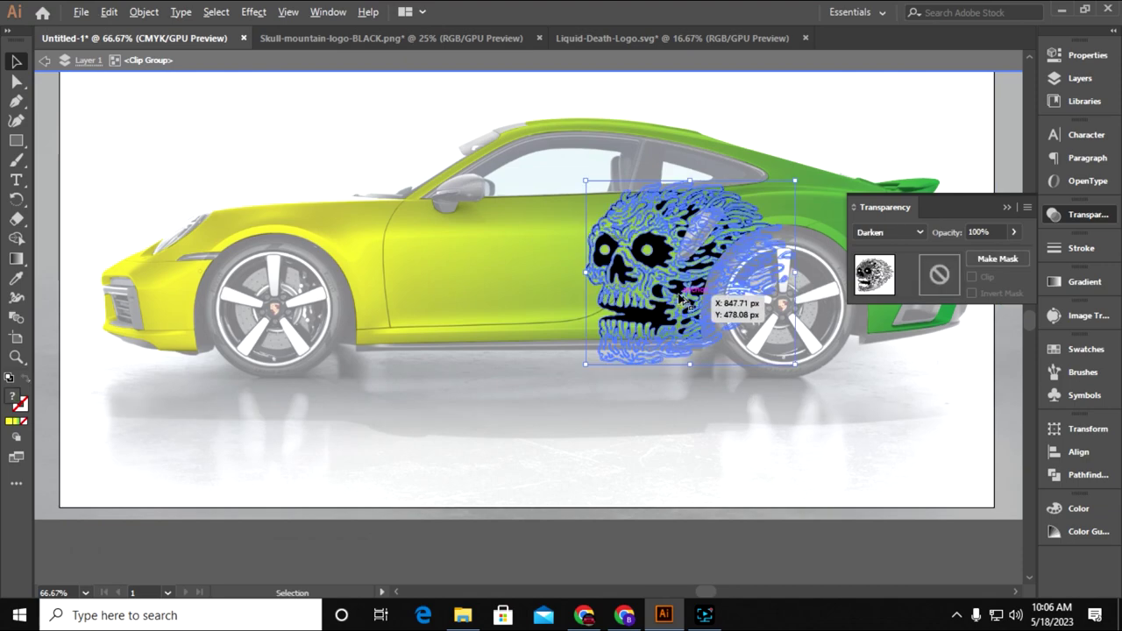
Duplicate the skull toward the front wheel and rotate the copy
mouse_move(680, 300)
mouse_down()
mouse_move(388, 431)
mouse_move(431, 418)
mouse_move(438, 483)
mouse_up()
drag(301, 363, 342, 373)
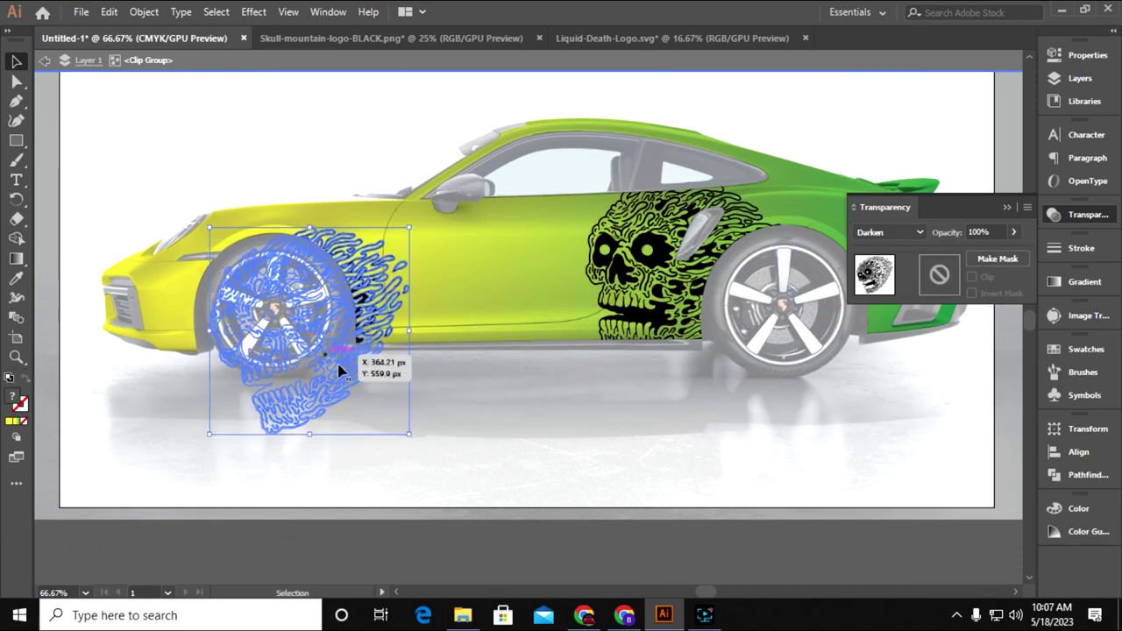
drag(416, 224, 421, 325)
key(a)
scroll(483, 401, down, 1)
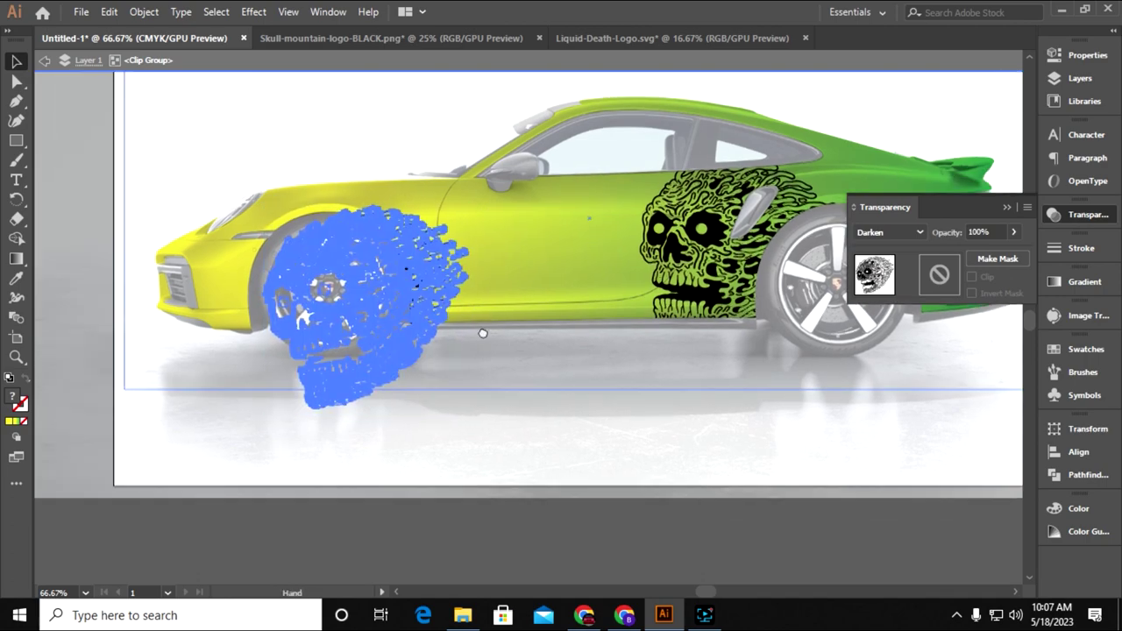
key(ctrl+1)
key(v)
Enlarge the skull copy, position it over the front wheel arch, and exit isolation mode
mouse_move(682, 465)
mouse_down()
mouse_move(696, 483)
mouse_move(700, 530)
mouse_move(711, 488)
mouse_up()
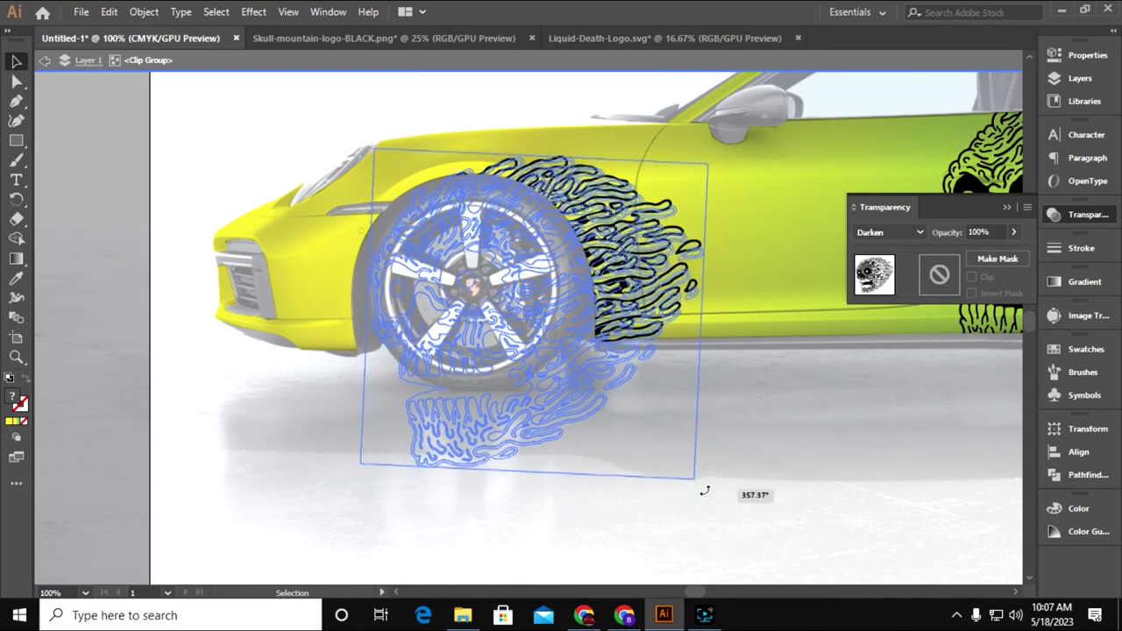
click(786, 443)
scroll(774, 442, right, 5)
drag(401, 343, 416, 341)
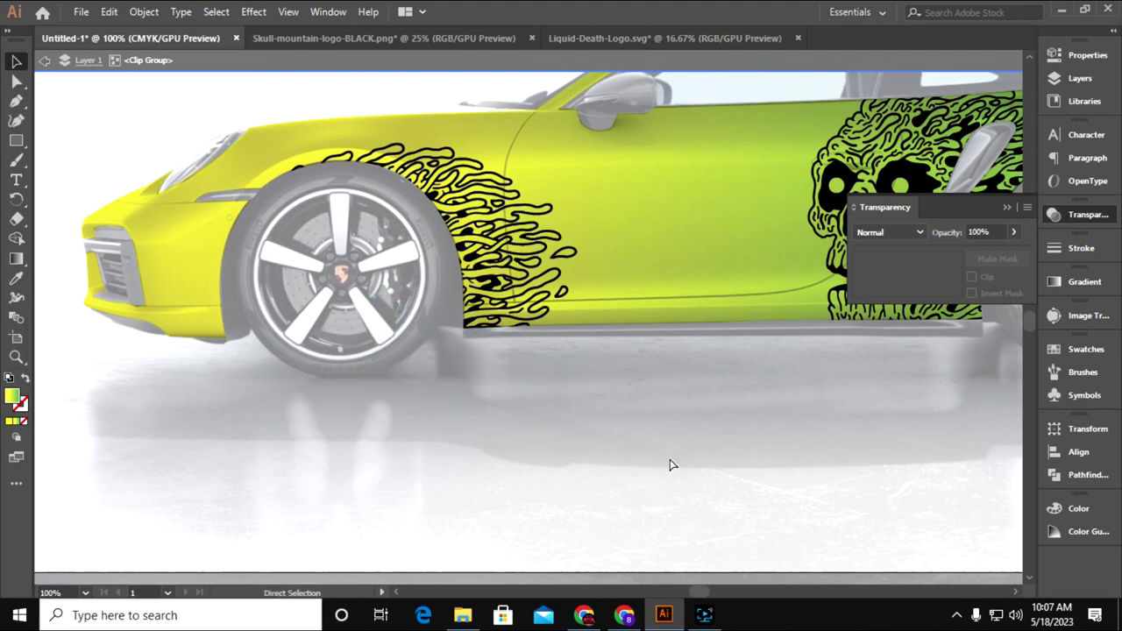
key(ctrl+minus)
key(ctrl+minus)
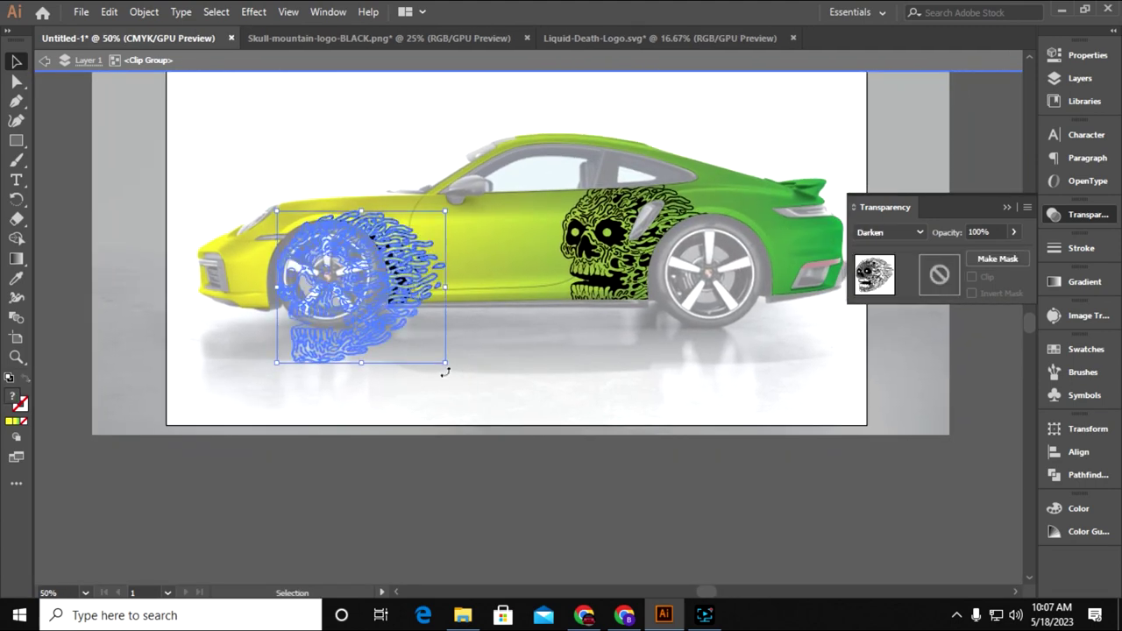
drag(410, 289, 461, 375)
click(497, 400)
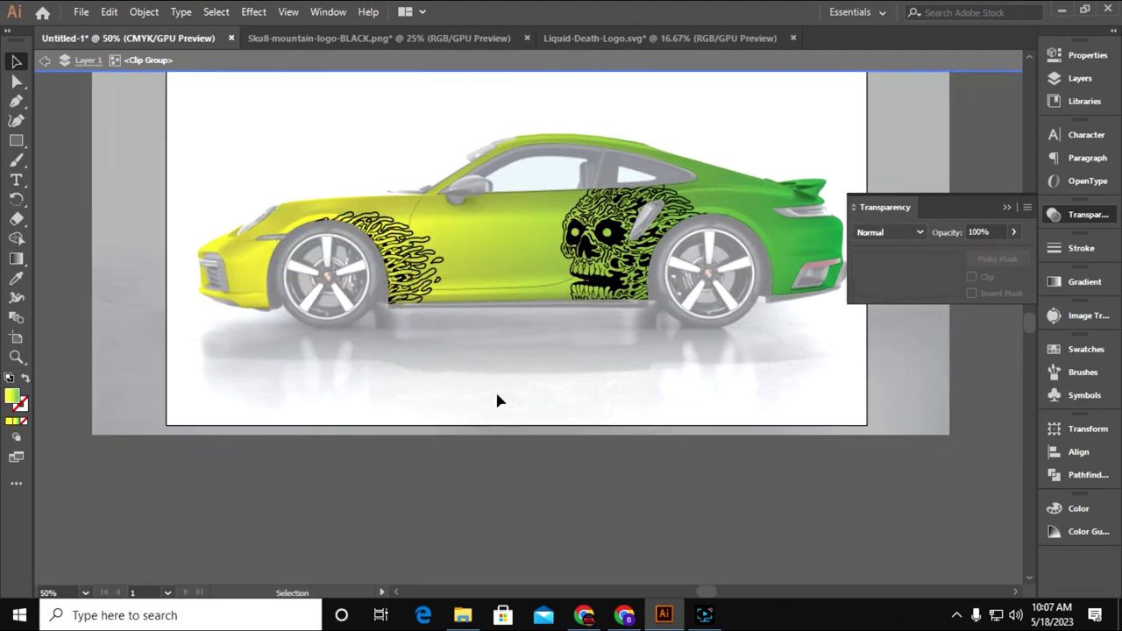
double_click(497, 401)
click(908, 342)
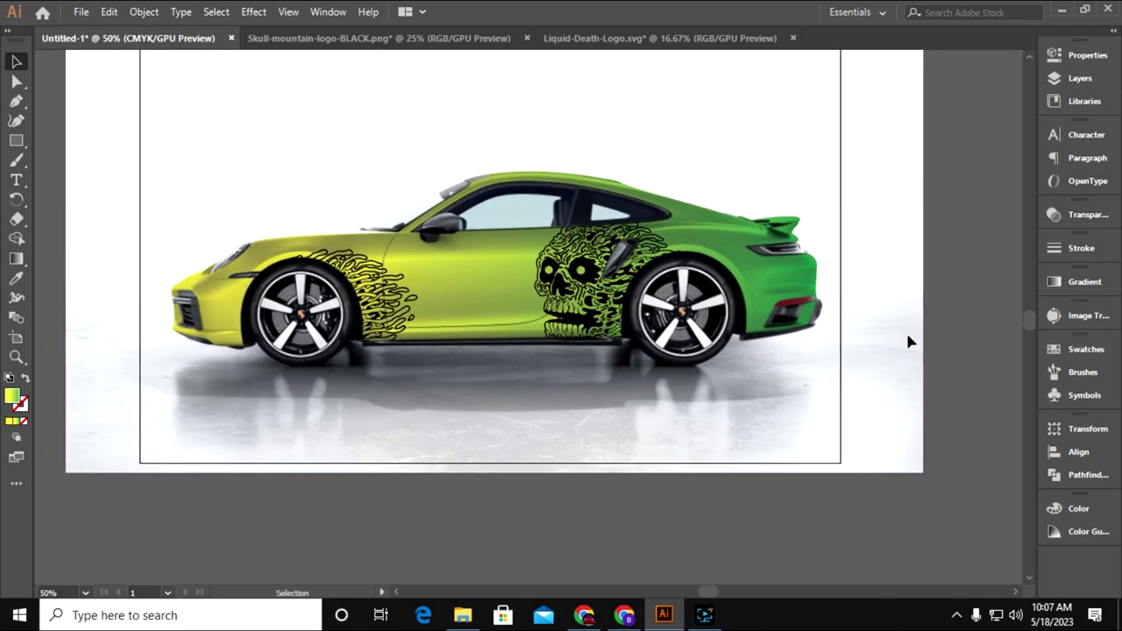
Ungroup and copy the Liquid Death logo, then paste it into the car's clipped group
click(643, 38)
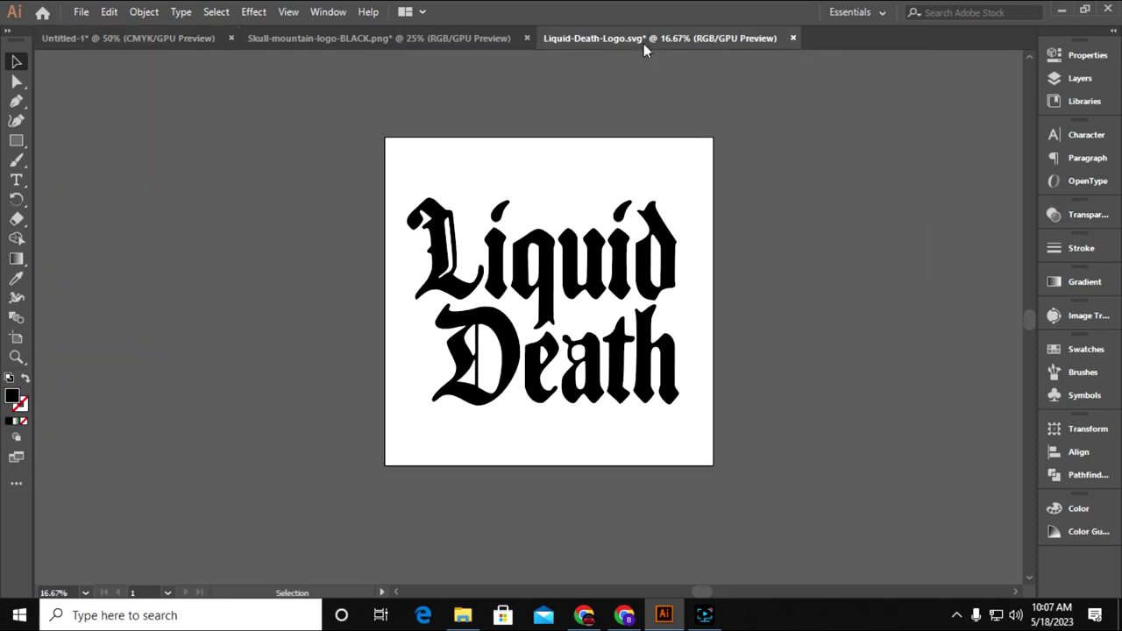
click(607, 354)
right_click(637, 353)
click(666, 453)
key(a)
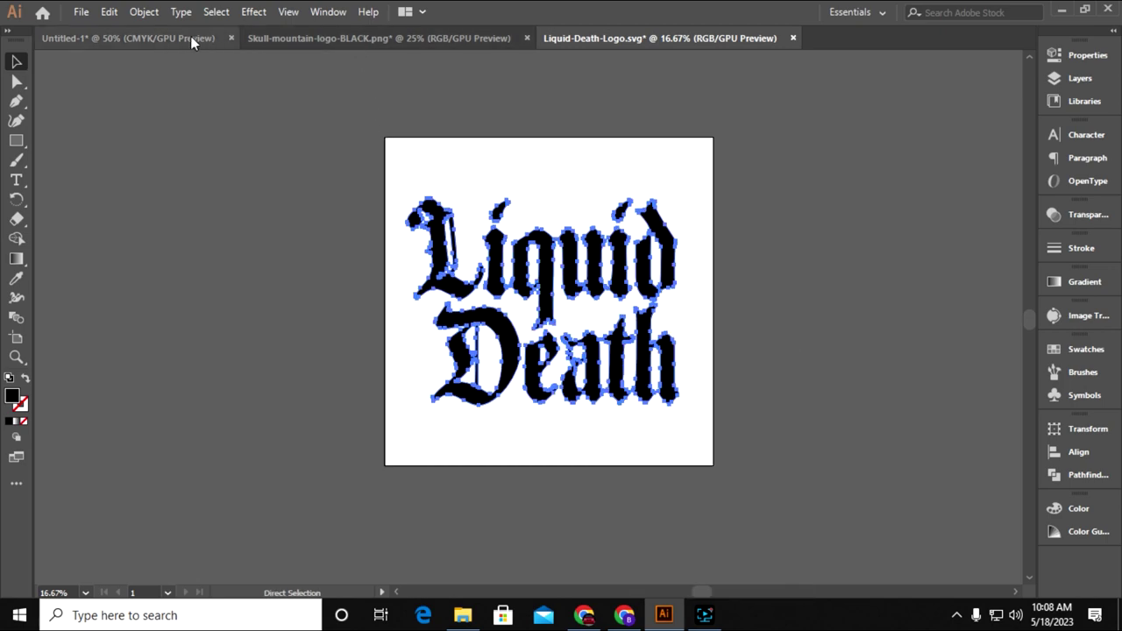
click(132, 38)
double_click(546, 369)
key(ctrl+plus)
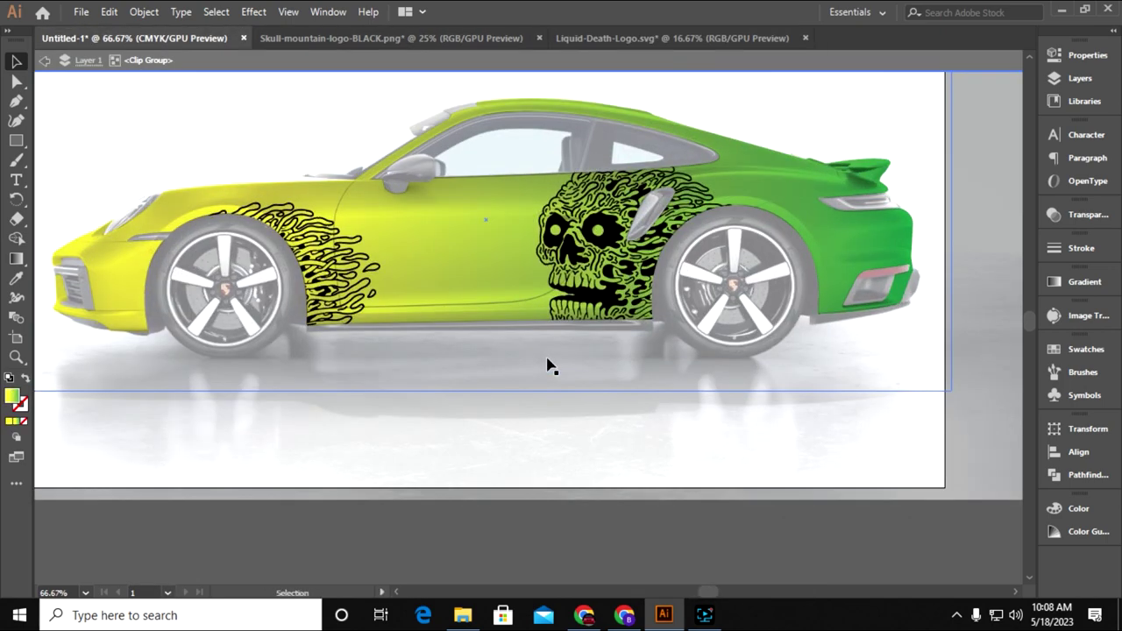
key(ctrl+v)
key(ctrl+minus)
key(ctrl+minus)
Scale the logo down and nudge it onto the door between the skulls
drag(801, 313, 561, 340)
key(ctrl+plus)
drag(527, 306, 469, 249)
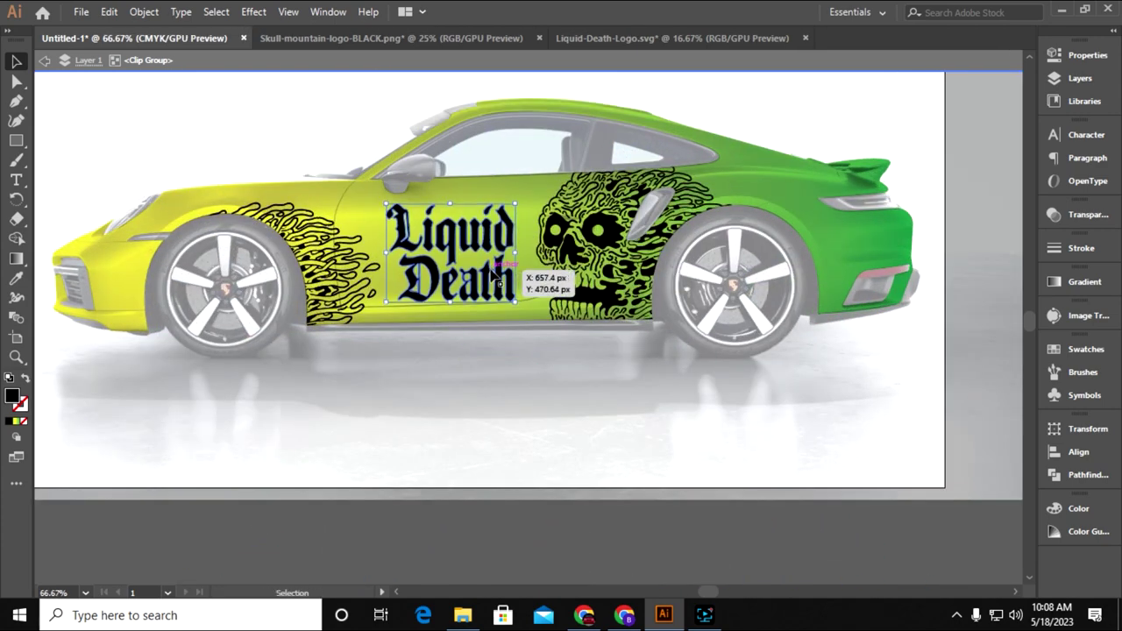
drag(523, 300, 504, 294)
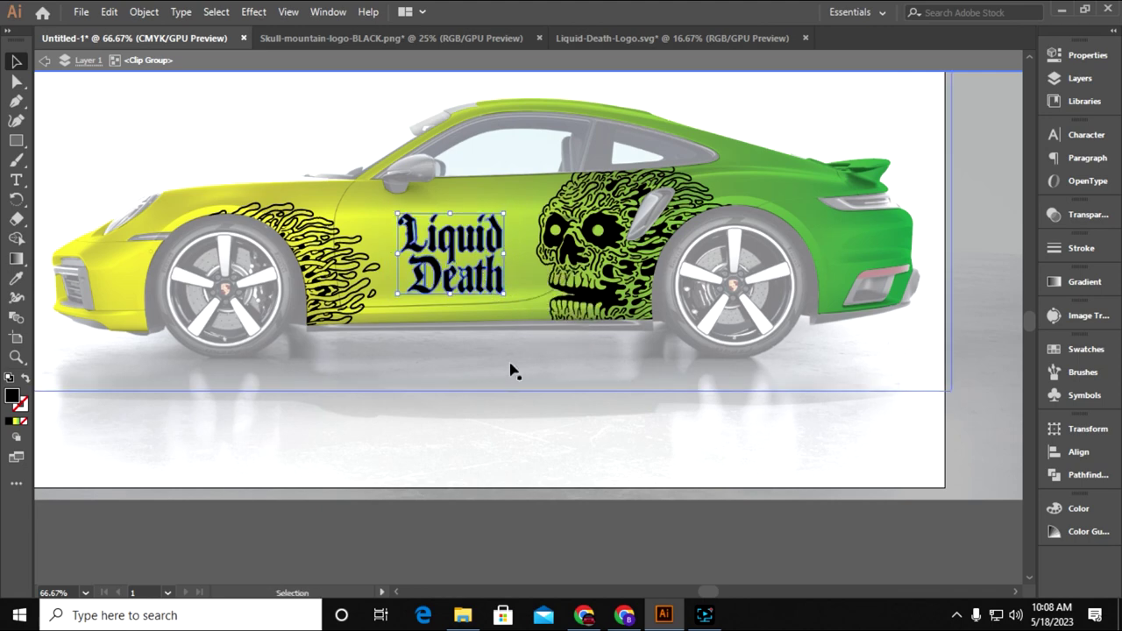
key(Right)
key(Right)
key(Right)
key(Up)
key(Up)
key(Up)
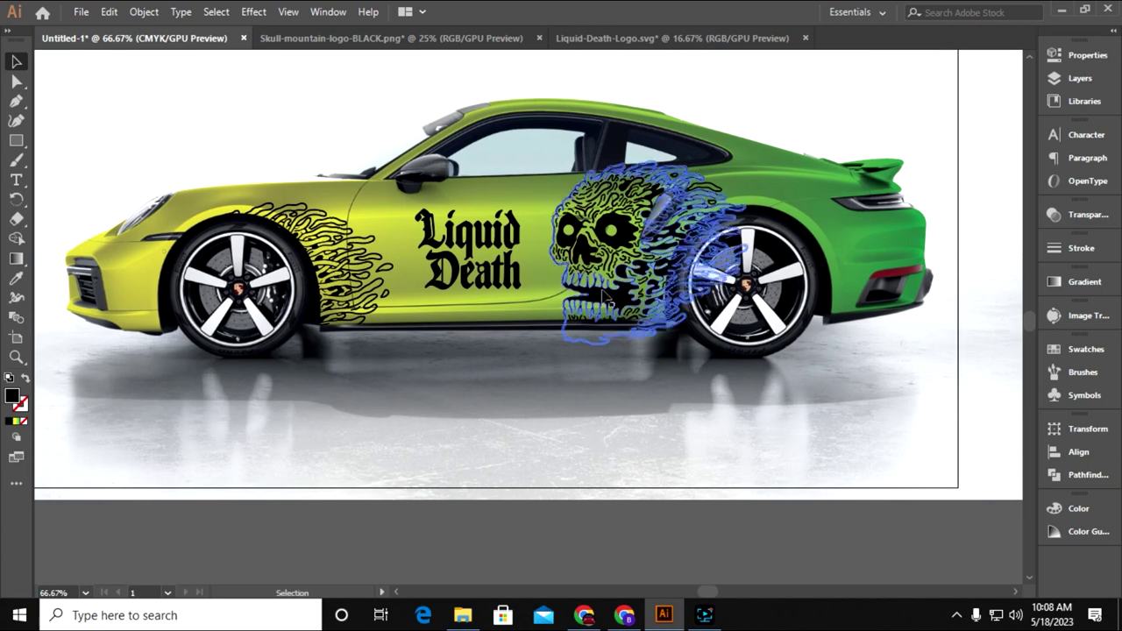
Try Hue and Color Burn blend modes on the car's gradient wrap
click(626, 279)
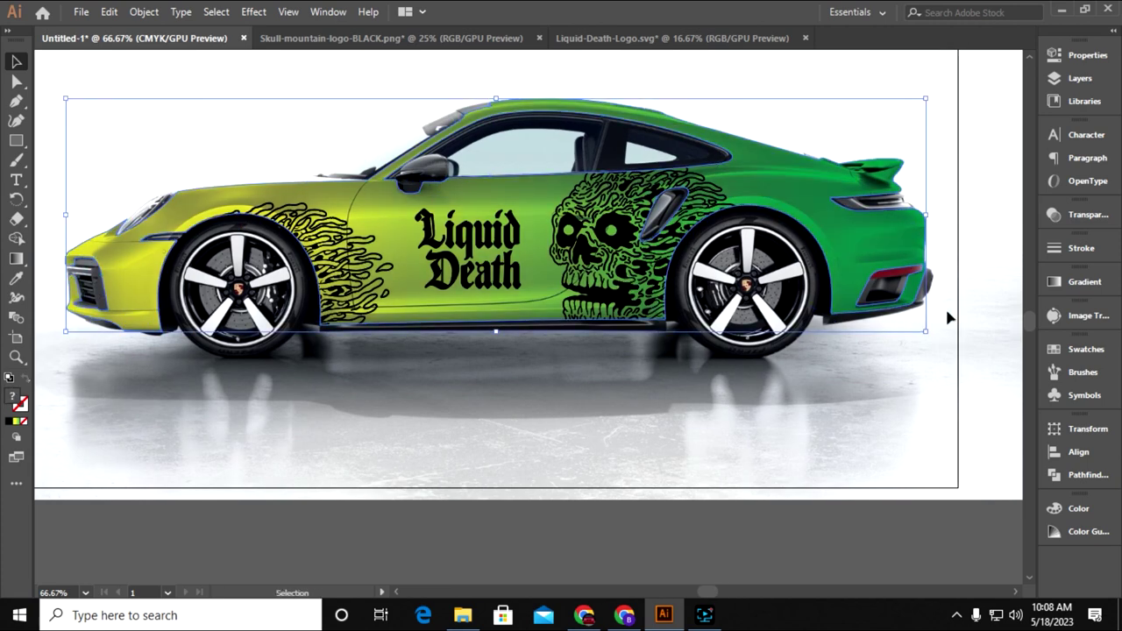
click(1091, 222)
click(912, 232)
click(892, 489)
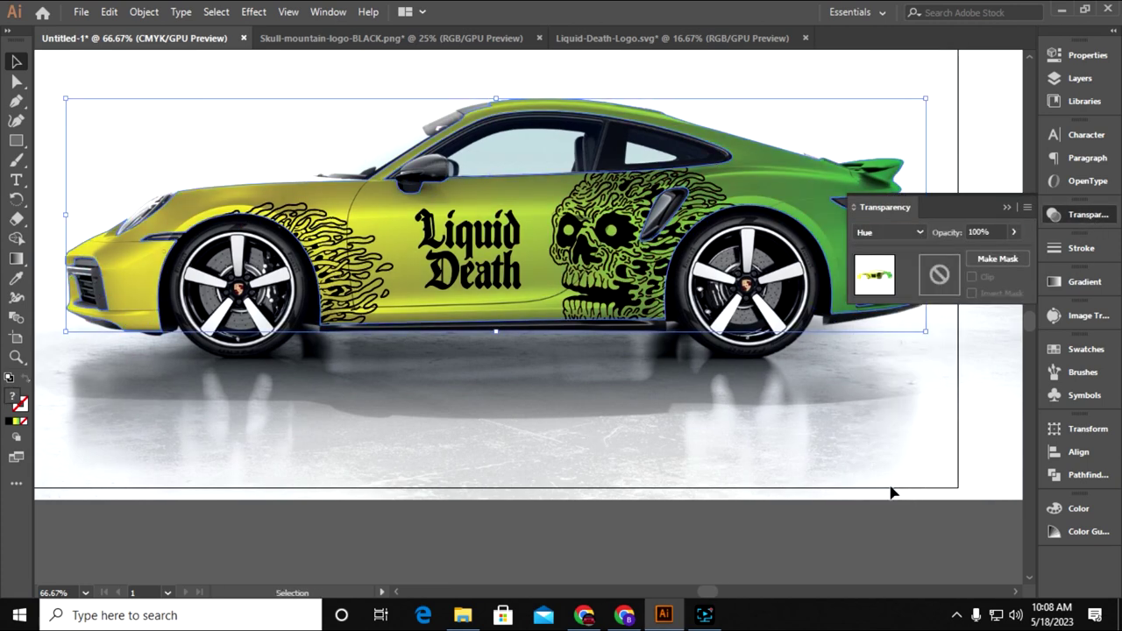
click(914, 232)
click(907, 307)
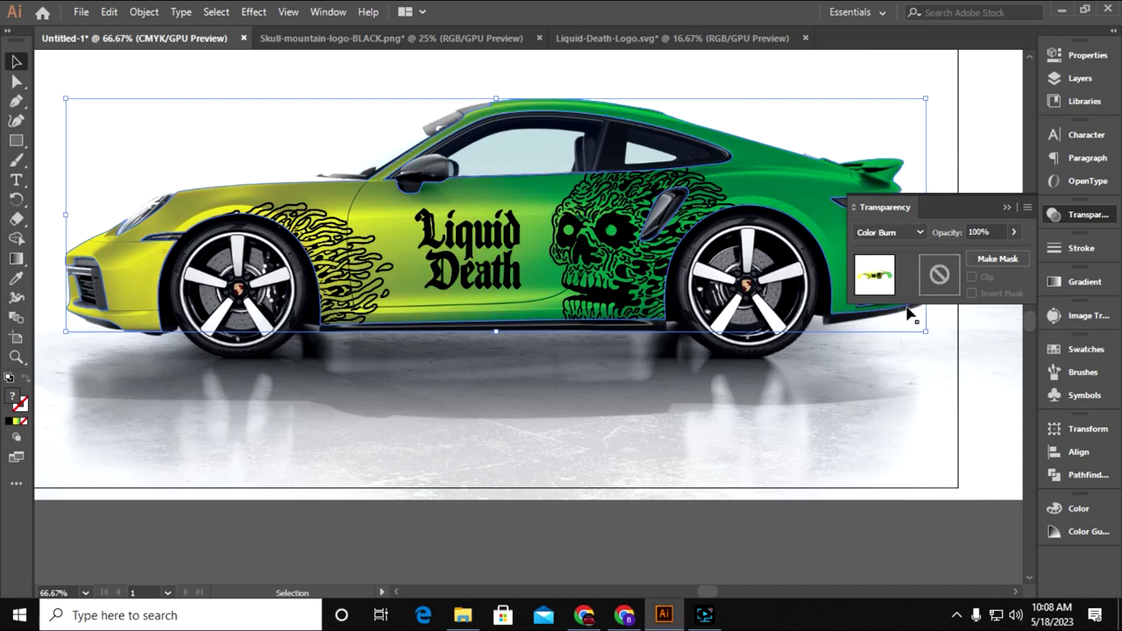
click(973, 331)
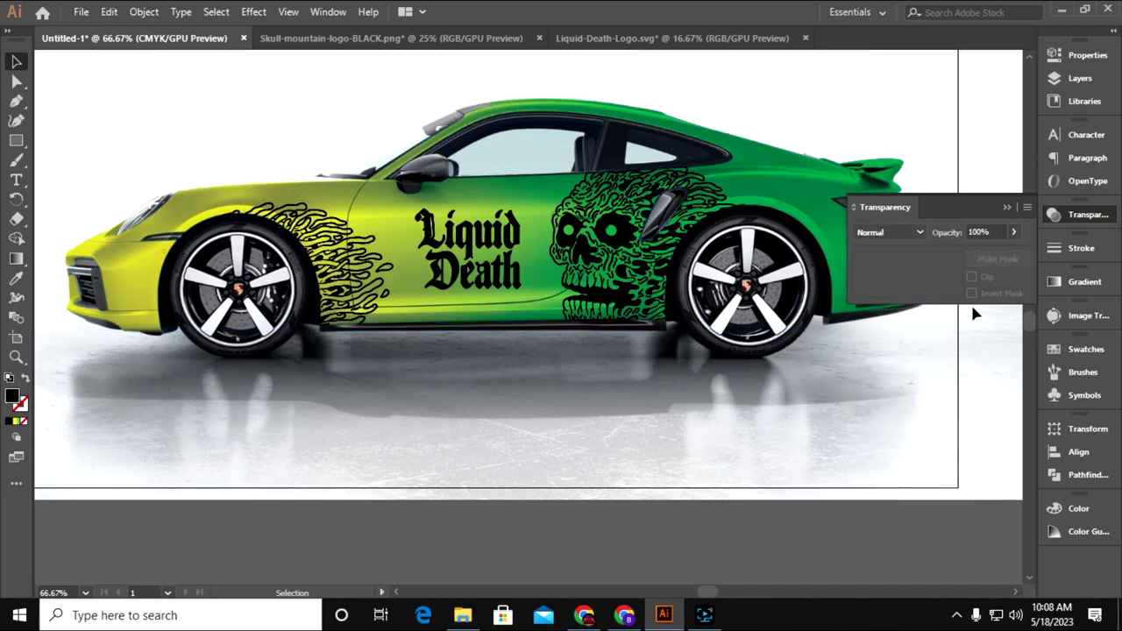
Cycle the wrap through Lighten, Multiply and Normal, then pick Darken as final blend
click(919, 232)
click(911, 488)
click(668, 224)
click(919, 232)
click(886, 330)
click(911, 232)
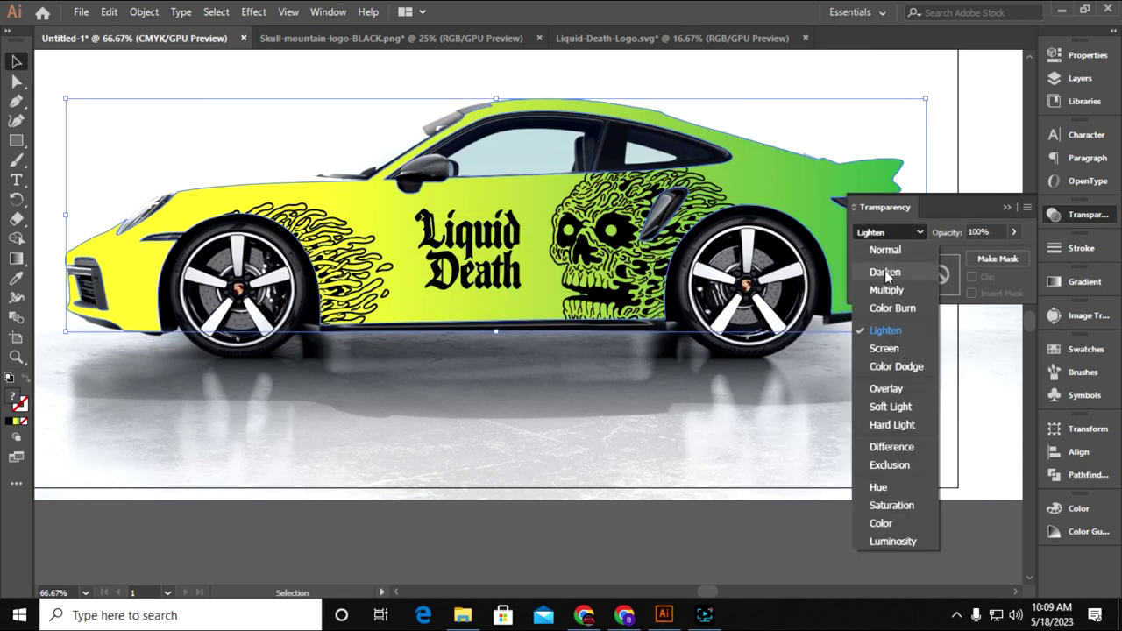
click(886, 290)
click(886, 233)
click(885, 250)
click(911, 232)
click(878, 486)
click(973, 318)
click(973, 318)
Zoom and pan to centre the finished car in view
key(ctrl+minus)
key(ctrl+minus)
key(ctrl+minus)
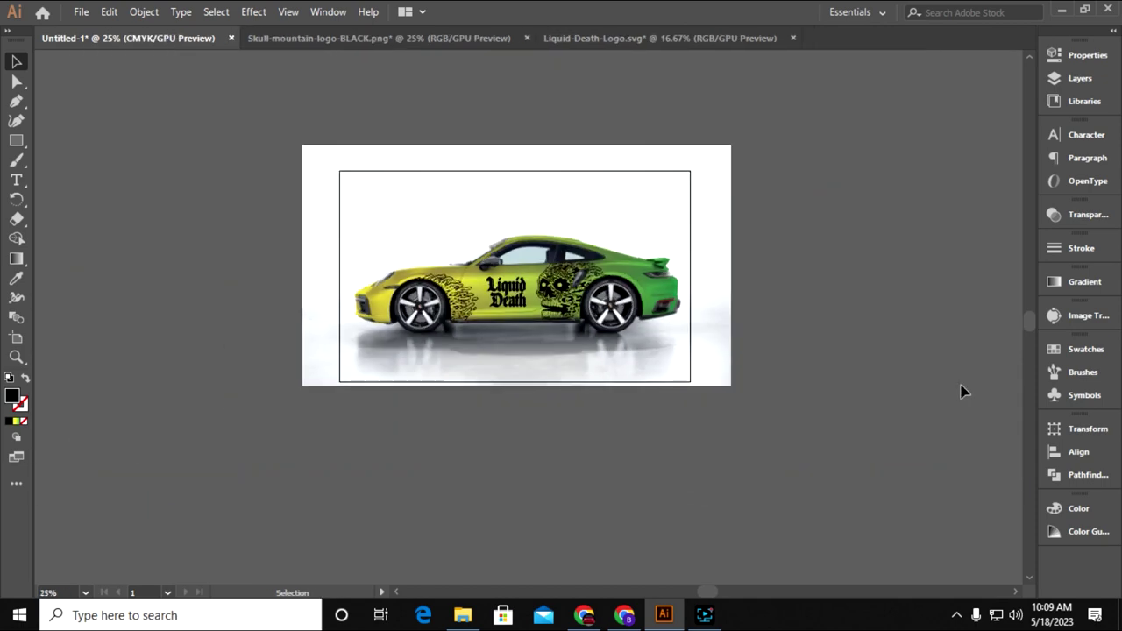
key(ctrl+plus)
key(ctrl+plus)
key(ctrl+plus)
drag(848, 349, 862, 412)
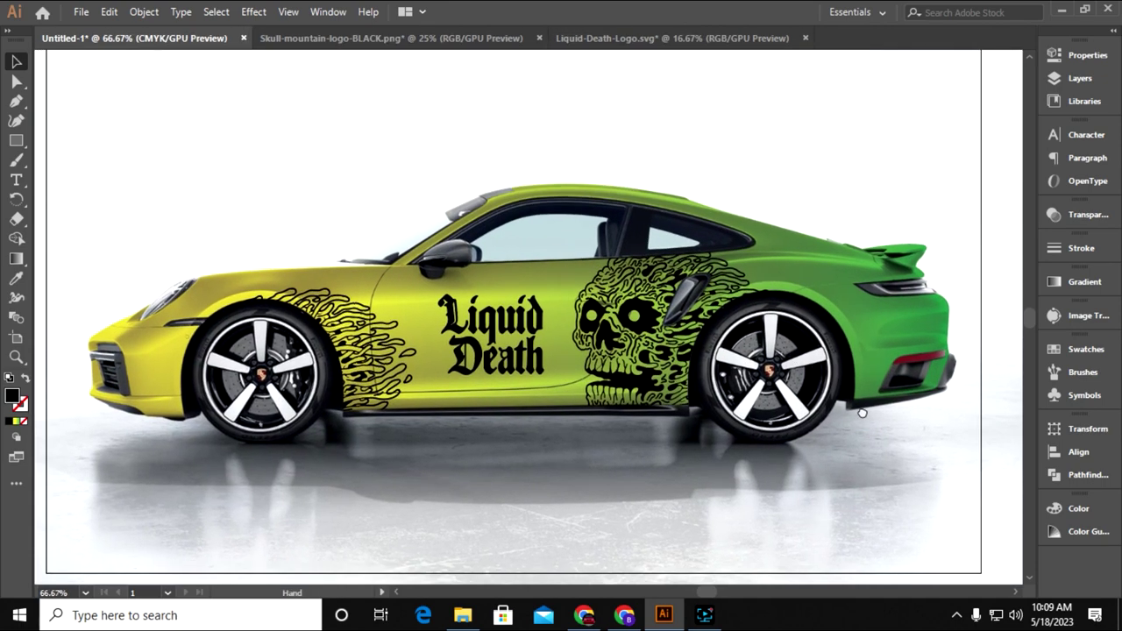
scroll(848, 405, up, 1)
scroll(848, 405, down, 1)
scroll(848, 405, down, 1)
drag(848, 405, 840, 387)
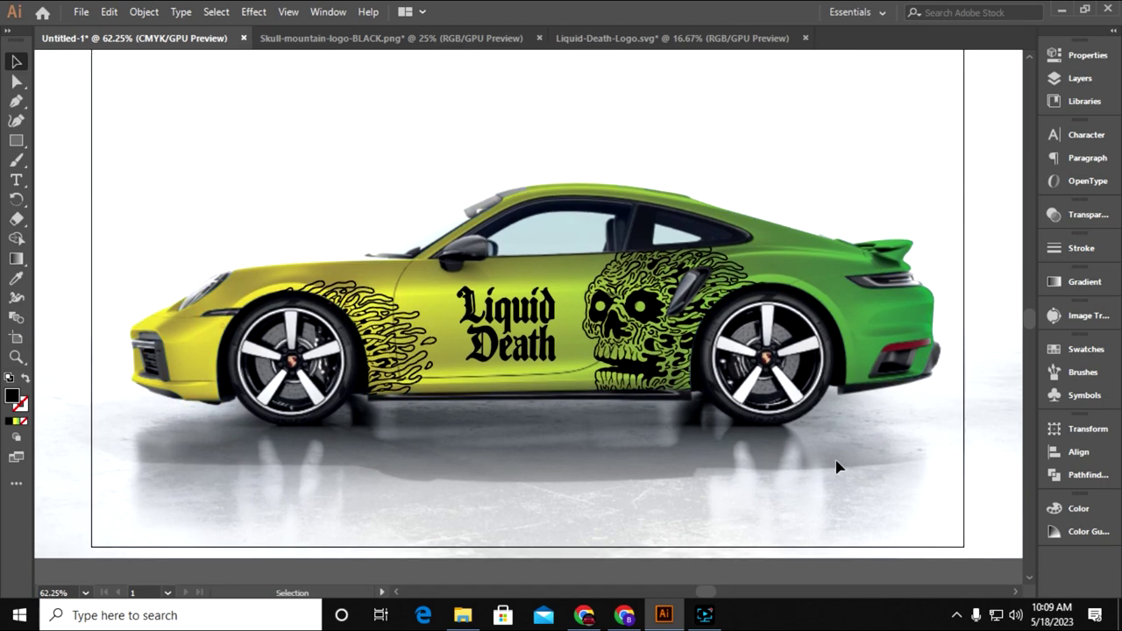
drag(699, 483, 686, 403)
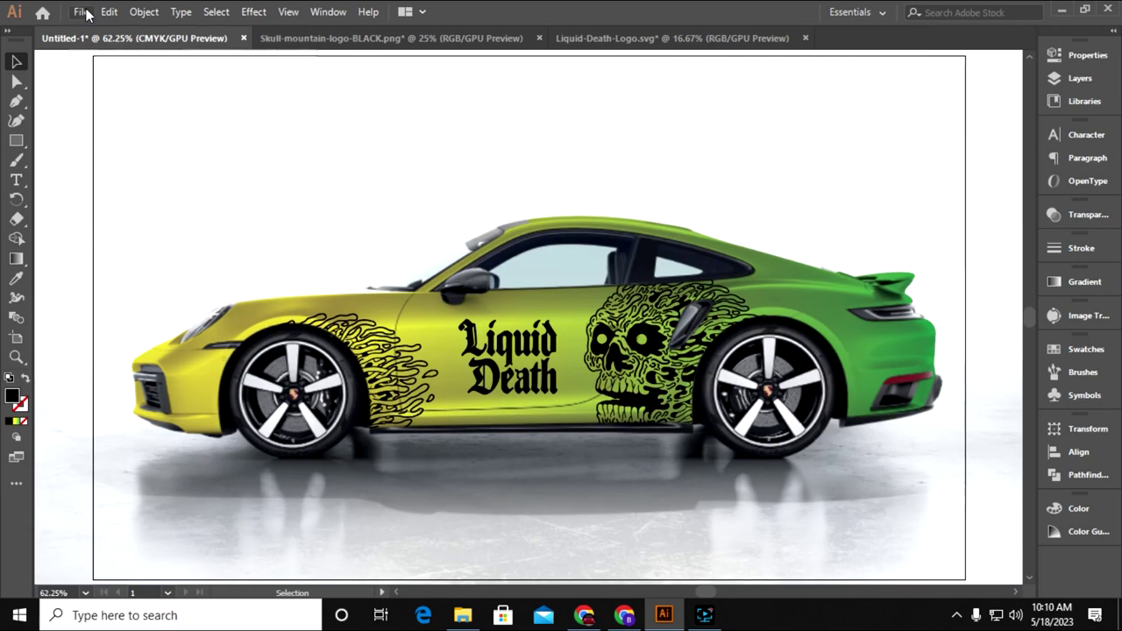
Export As JPEG to Downloads using artboards, named car wrap design
click(80, 12)
mouse_move(110, 301)
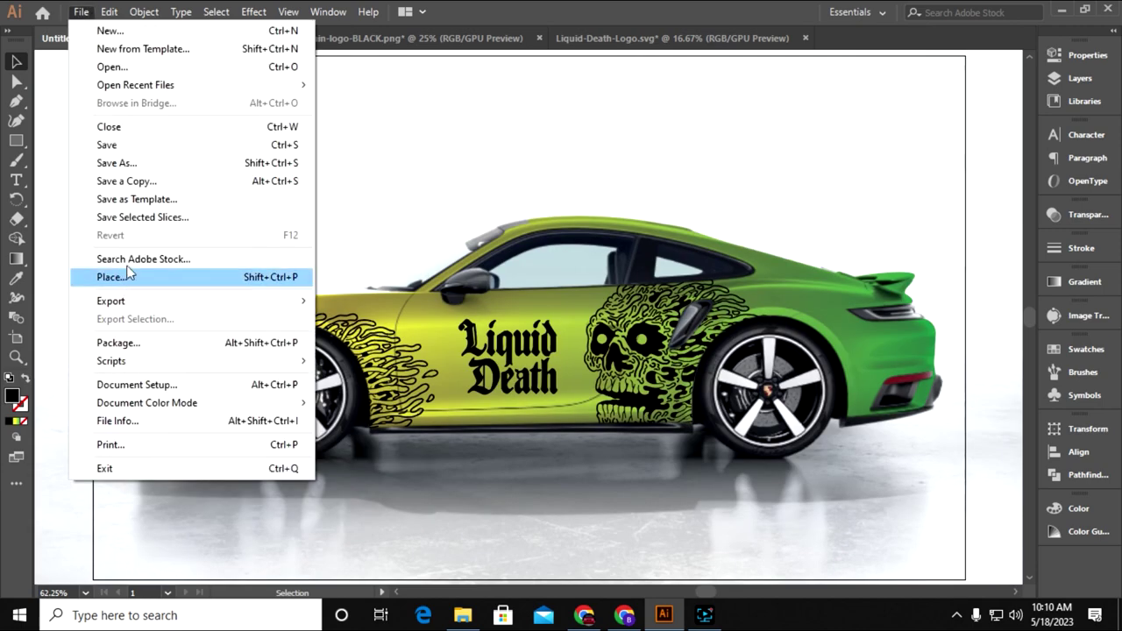
click(359, 319)
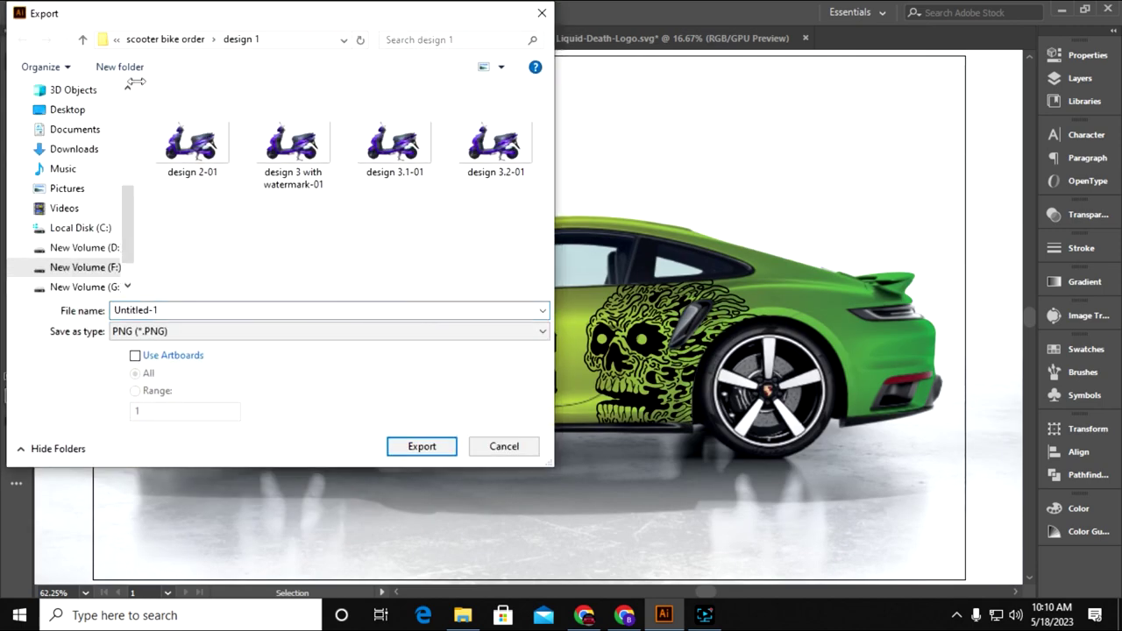
click(114, 269)
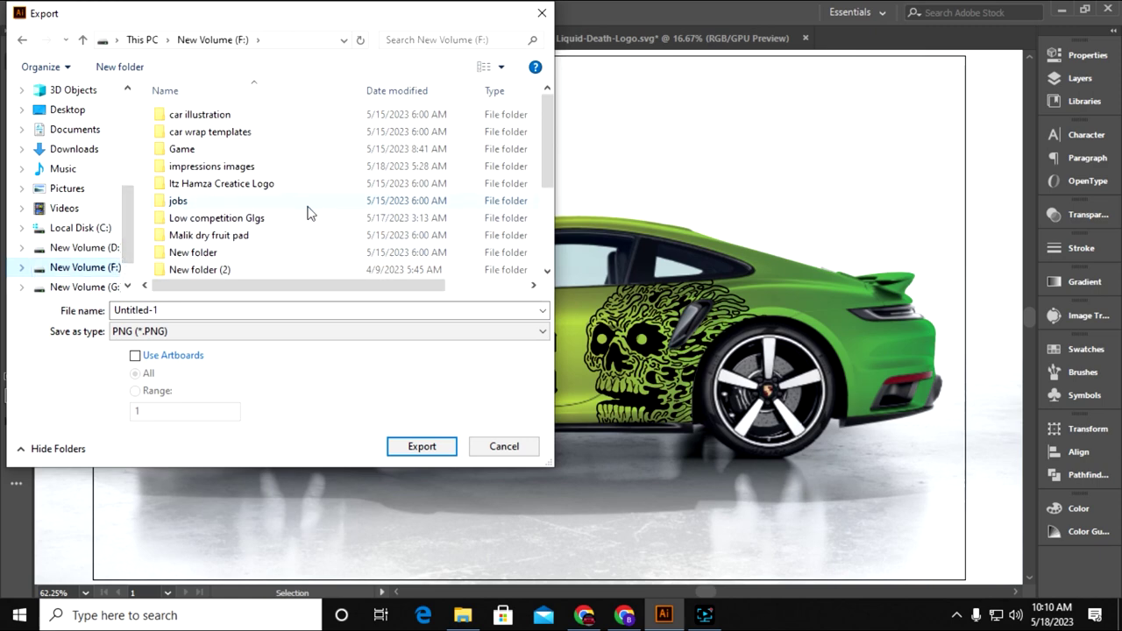
click(96, 150)
click(182, 358)
click(200, 331)
click(185, 403)
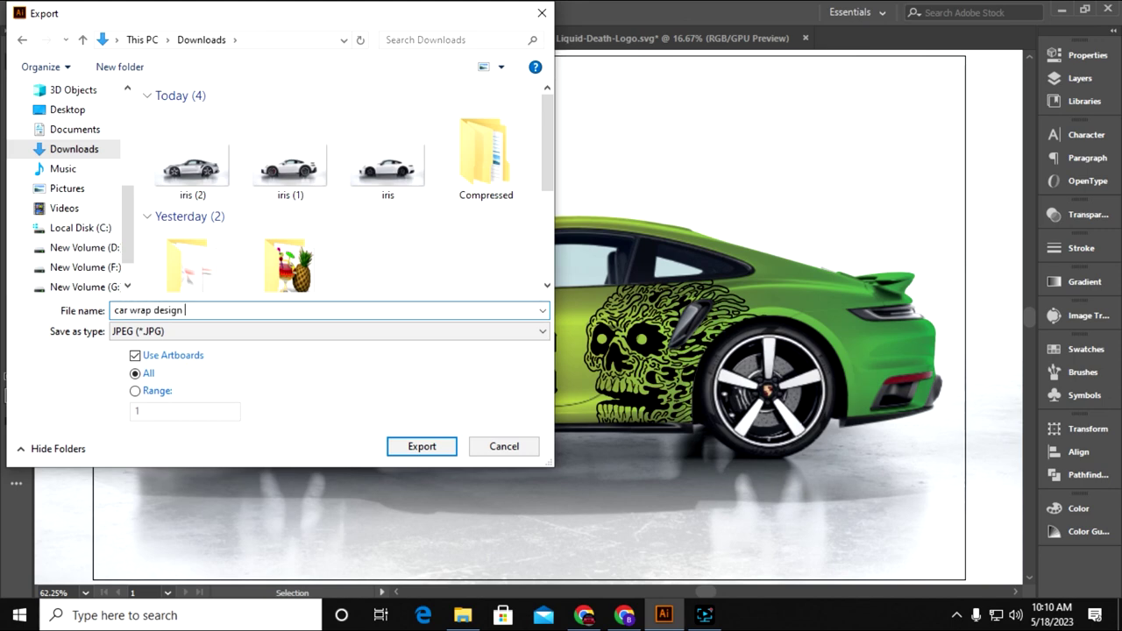
click(430, 449)
Set JPEG options to RGB at High (300 ppi) and complete the export
drag(624, 234, 624, 96)
click(517, 146)
click(524, 166)
click(580, 272)
click(560, 323)
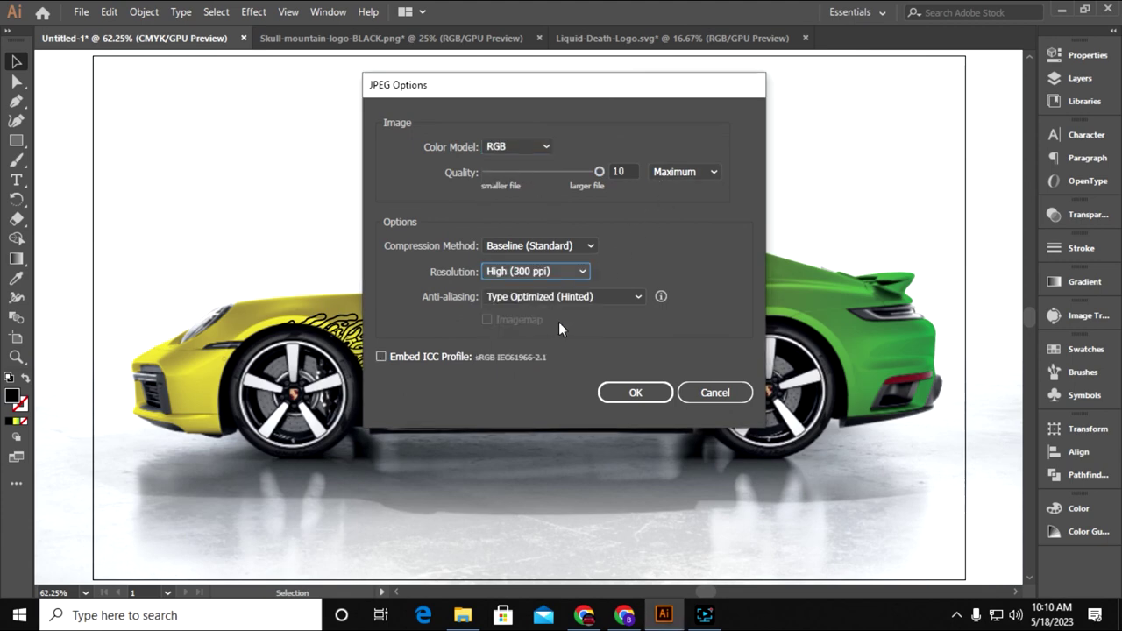
click(639, 392)
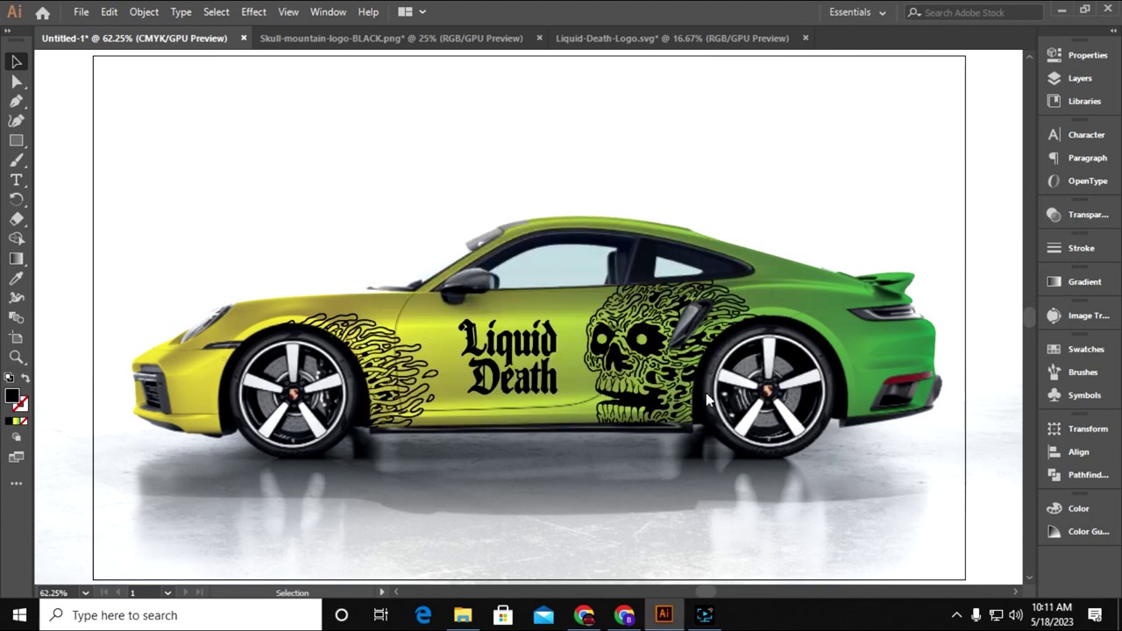
click(463, 615)
Open car wrap design-01.jpg in Photos and zoom and pan across the yellow-to-green Porsche wrap
double_click(180, 175)
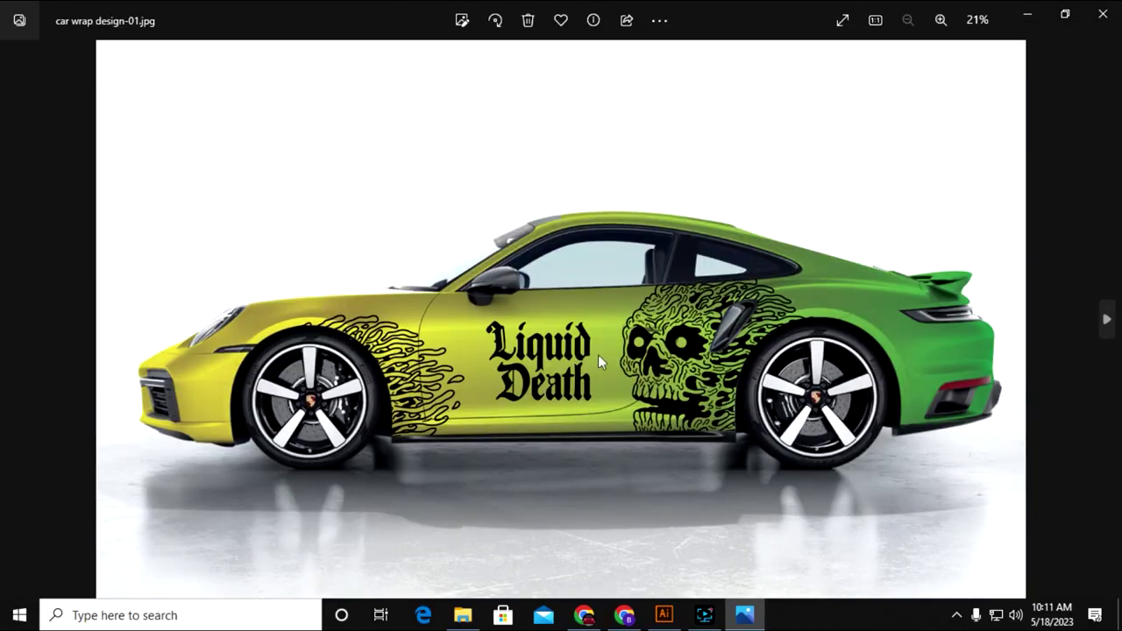
scroll(598, 354, up, 3)
drag(598, 354, 324, 359)
drag(132, 364, 394, 373)
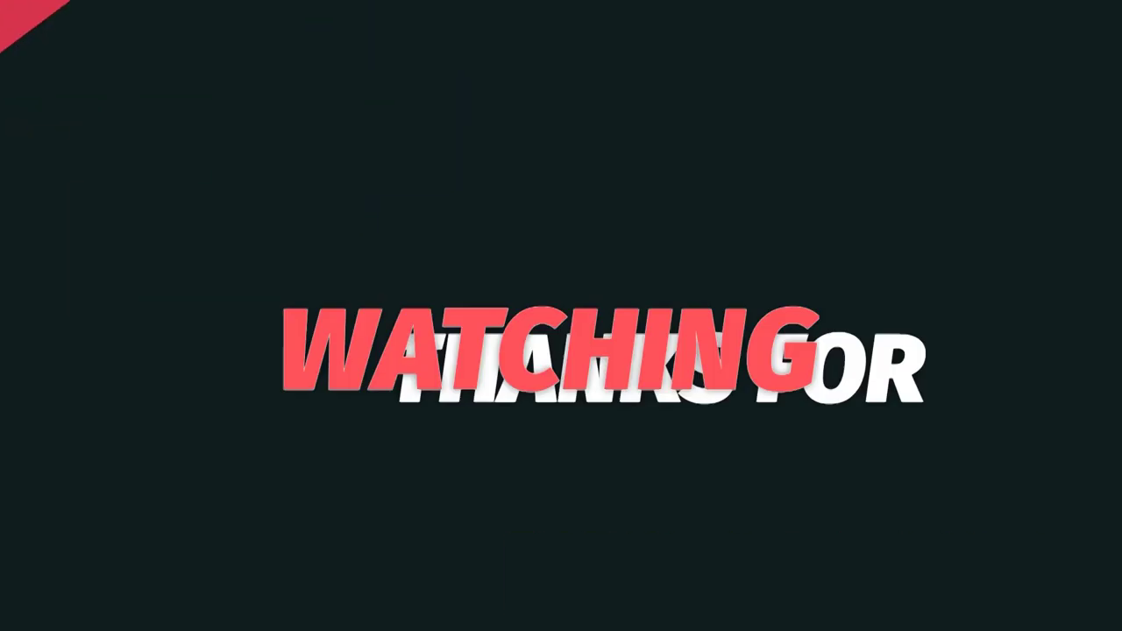